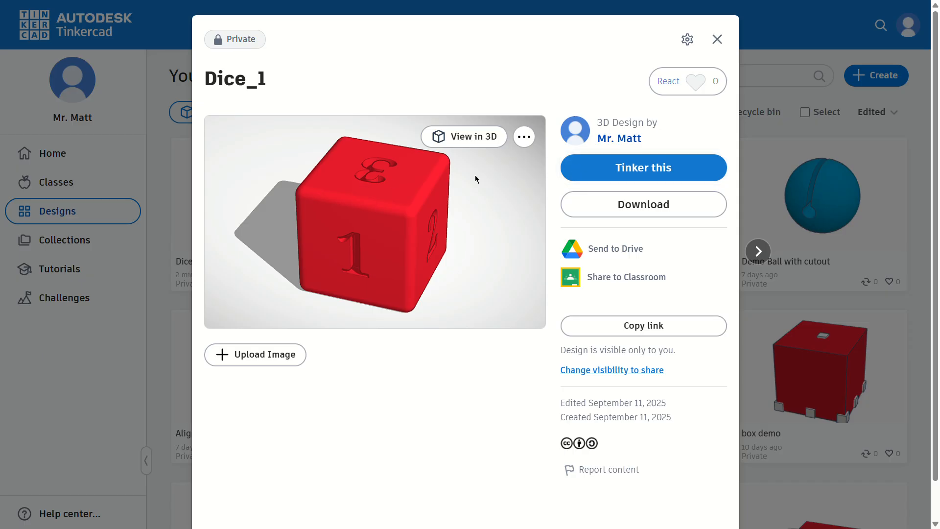
Open the Dice_1 design for editing and place a solid box near the middle of the workplane
{"action": "left_click", "coordinate": [643, 173]}
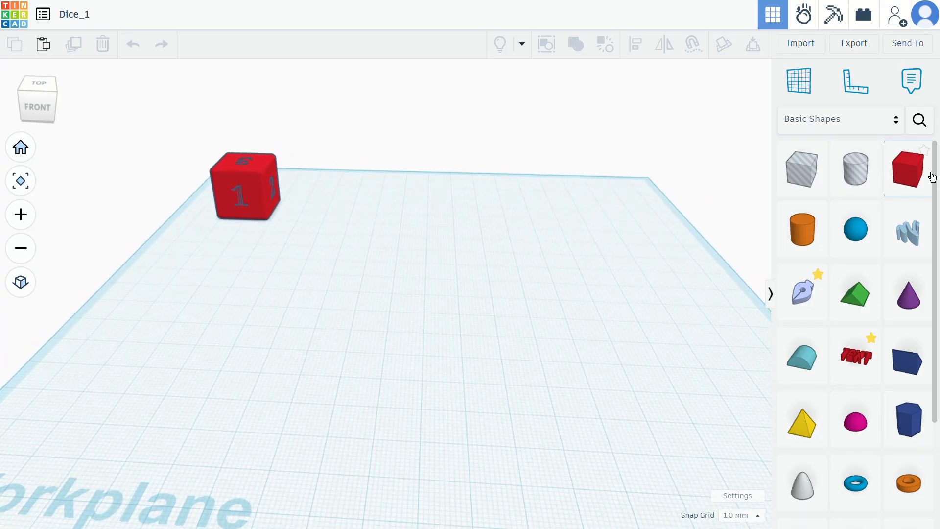
{"action": "left_click_drag", "start_coordinate": [925, 176], "coordinate": [424, 323]}
{"action": "left_click", "coordinate": [568, 331]}
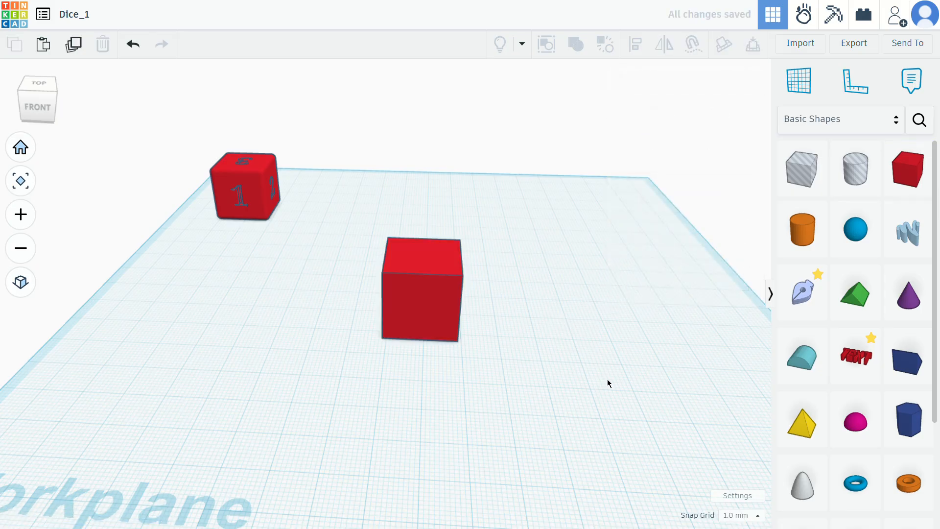
{"action": "scroll", "coordinate": [539, 328], "scroll_direction": "up", "scroll_amount": 2}
{"action": "scroll", "coordinate": [553, 294], "scroll_direction": "up", "scroll_amount": 3}
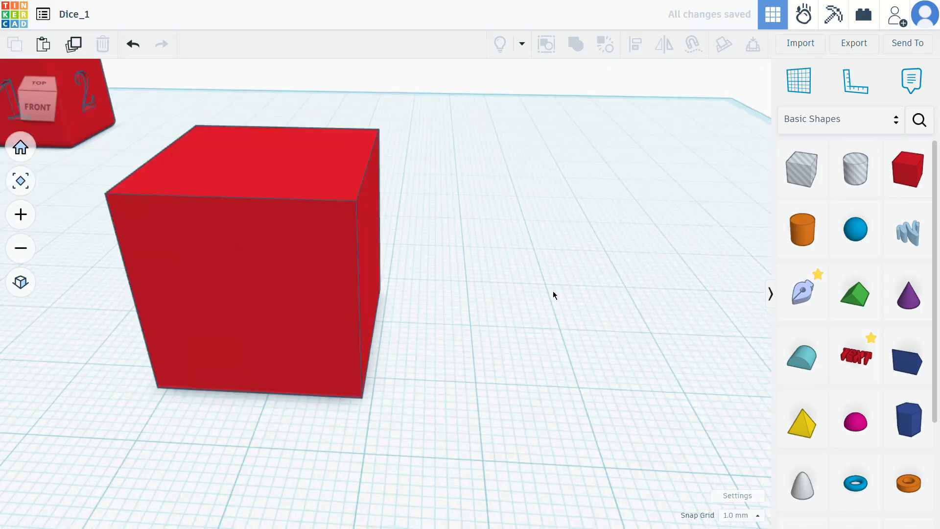
{"action": "right_click_drag", "start_coordinate": [527, 290], "coordinate": [410, 229]}
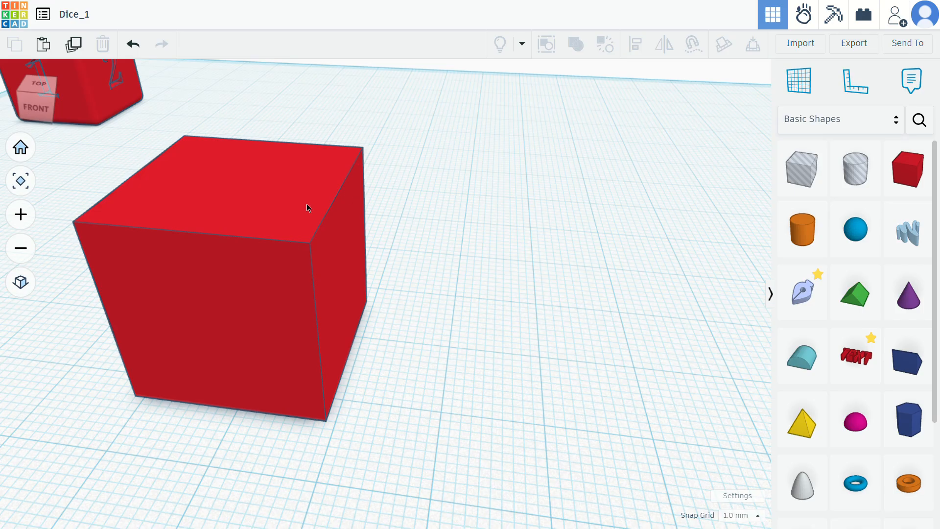
Round the new box's edges by setting its radius to 1.5
{"action": "left_click", "coordinate": [317, 212]}
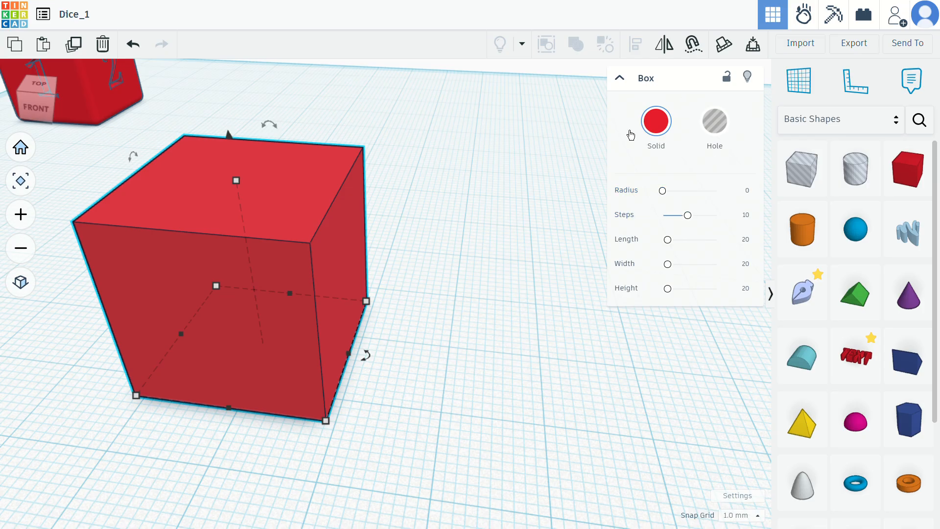
{"action": "left_click", "coordinate": [554, 140]}
{"action": "left_click", "coordinate": [275, 195]}
{"action": "mouse_move", "coordinate": [686, 224]}
{"action": "left_mouse_down"}
{"action": "mouse_move", "coordinate": [711, 225]}
{"action": "mouse_move", "coordinate": [674, 223]}
{"action": "mouse_move", "coordinate": [690, 225]}
{"action": "left_mouse_up"}
{"action": "scroll", "coordinate": [309, 230], "scroll_direction": "up", "scroll_amount": 3}
{"action": "right_click_drag", "start_coordinate": [310, 229], "coordinate": [373, 181]}
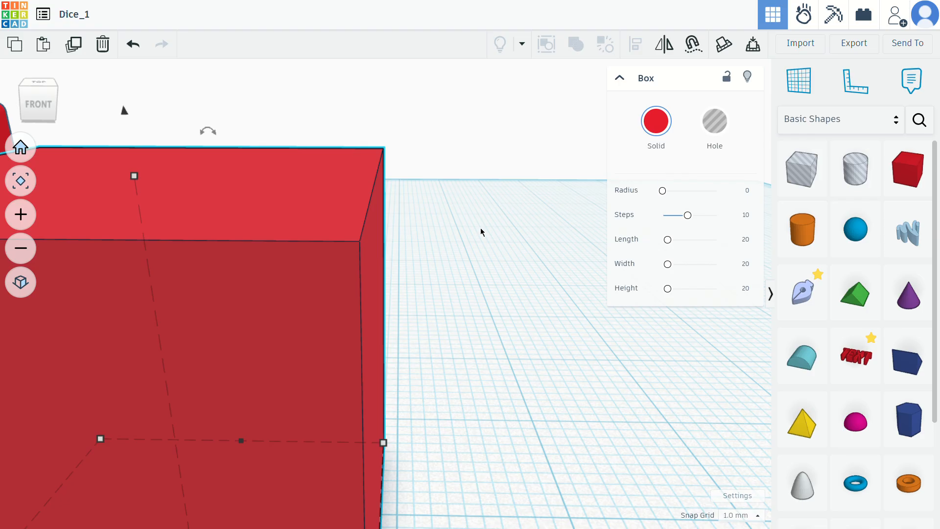
{"action": "left_click", "coordinate": [747, 191]}
{"action": "type", "text": "1."}
{"action": "type", "text": "5"}
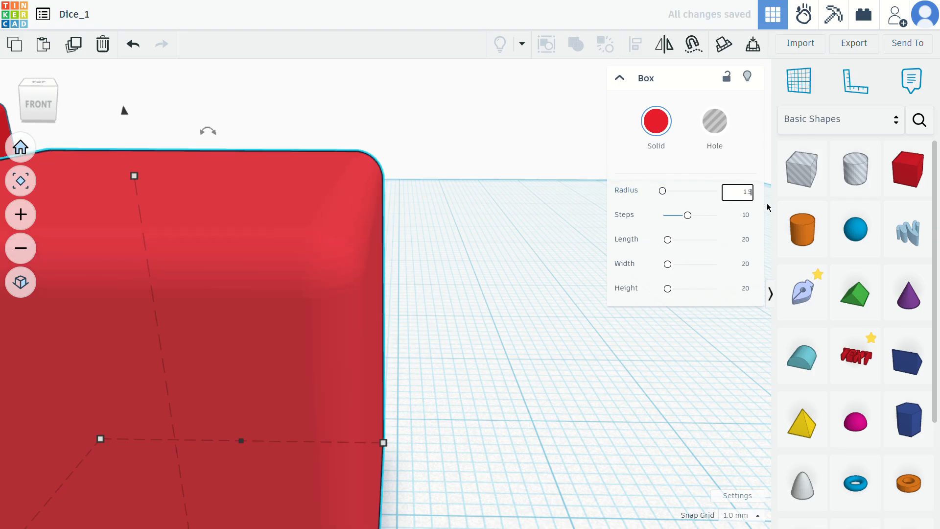
{"action": "left_click", "coordinate": [553, 219]}
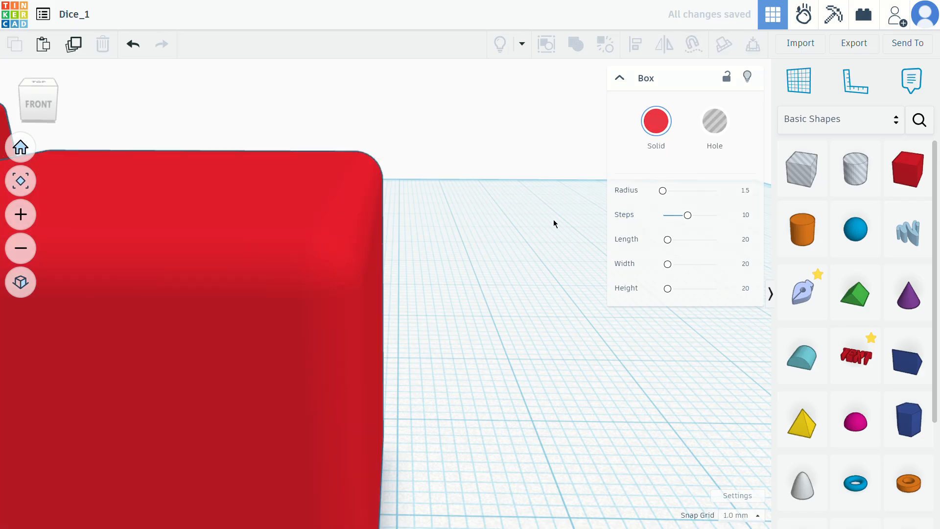
Raise the rounded box straight up so it floats above the workplane
{"action": "right_click_drag", "start_coordinate": [542, 298], "coordinate": [598, 287]}
{"action": "scroll", "coordinate": [598, 288], "scroll_direction": "down", "scroll_amount": 4}
{"action": "scroll", "coordinate": [476, 338], "scroll_direction": "down", "scroll_amount": 3}
{"action": "right_click_drag", "start_coordinate": [507, 439], "coordinate": [476, 416]}
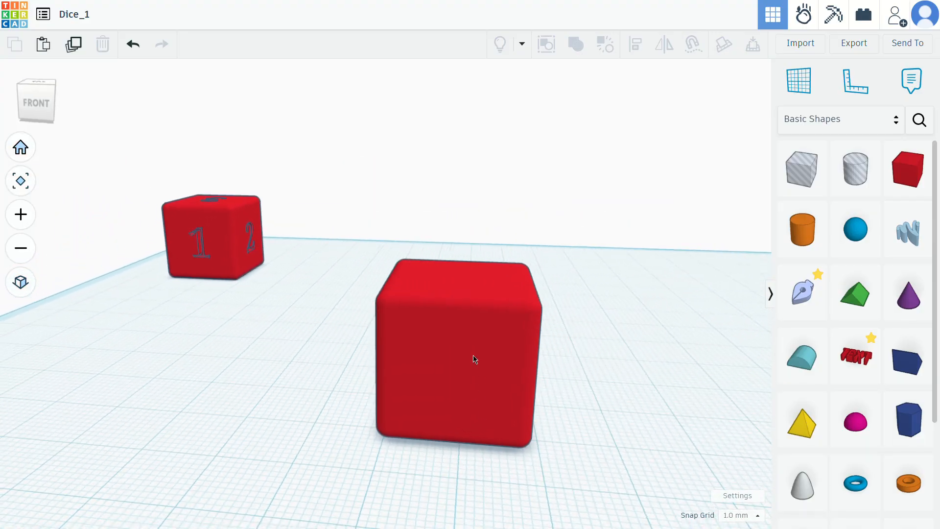
{"action": "left_click", "coordinate": [475, 354]}
{"action": "left_click_drag", "start_coordinate": [462, 233], "coordinate": [469, 63]}
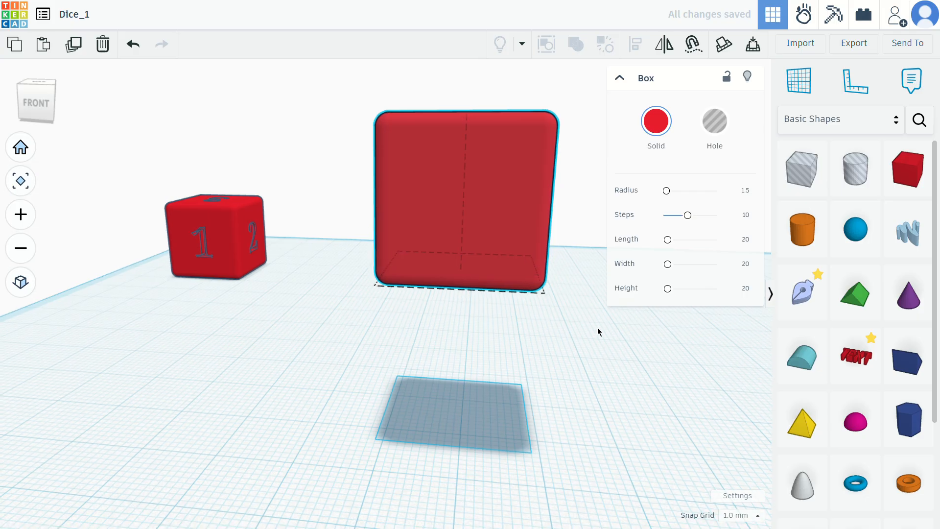
{"action": "right_click_drag", "start_coordinate": [597, 329], "coordinate": [568, 338]}
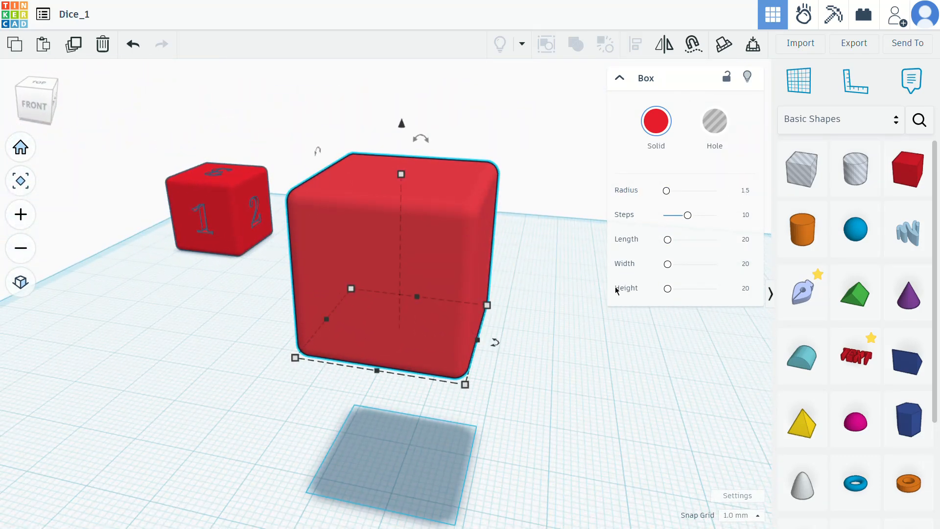
{"action": "left_click", "coordinate": [589, 321]}
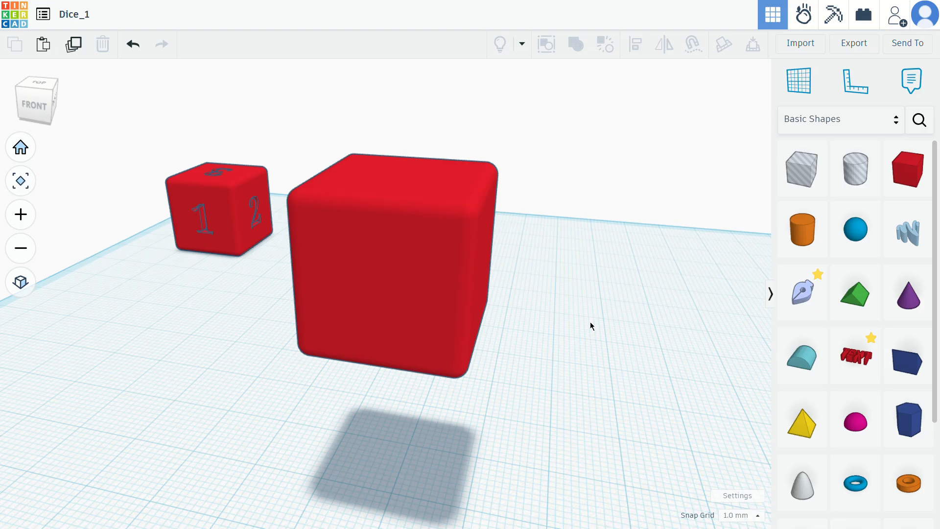
Place a second solid box beside the floating one and set its radius to 1
{"action": "left_click_drag", "start_coordinate": [899, 181], "coordinate": [594, 375]}
{"action": "left_click", "coordinate": [746, 190]}
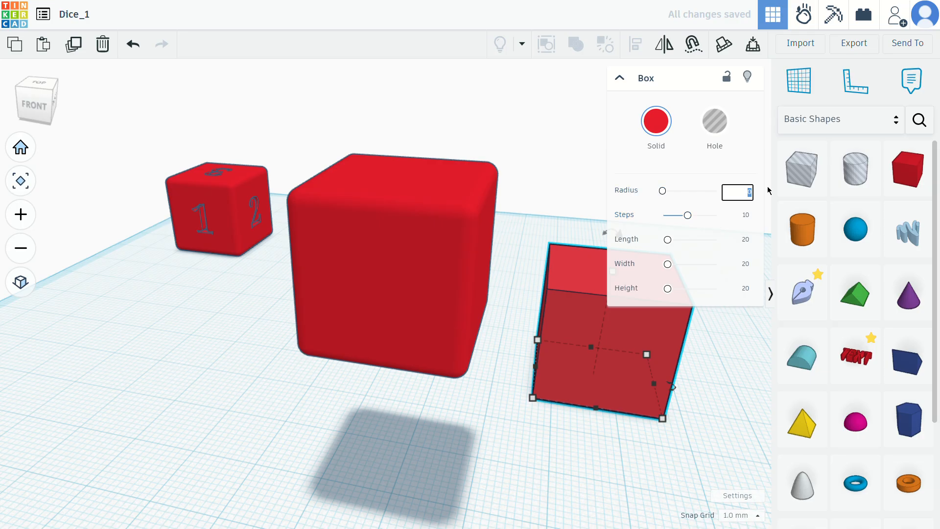
{"action": "type", "text": "1"}
{"action": "key", "text": "Return"}
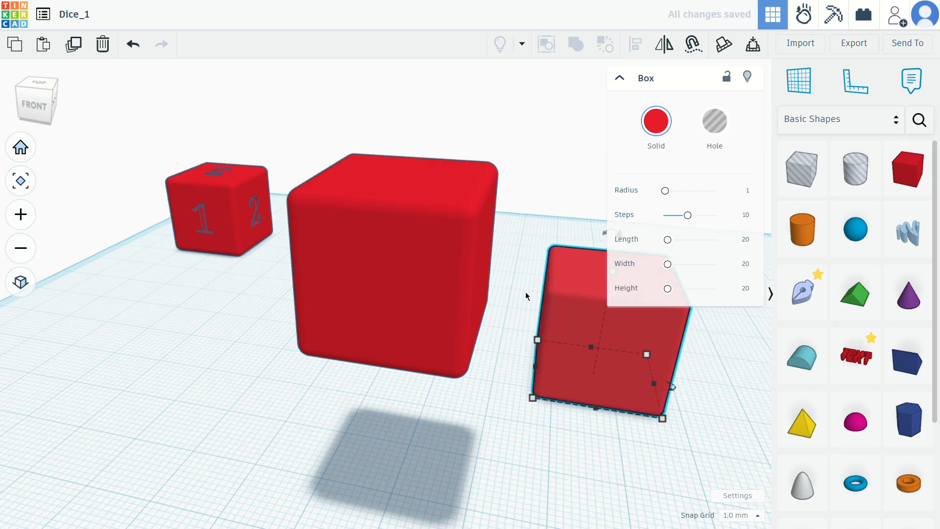
{"action": "left_click", "coordinate": [519, 377]}
Inspect the second box's rounded corner up close and delete that box
{"action": "scroll", "coordinate": [554, 279], "scroll_direction": "up", "scroll_amount": 5}
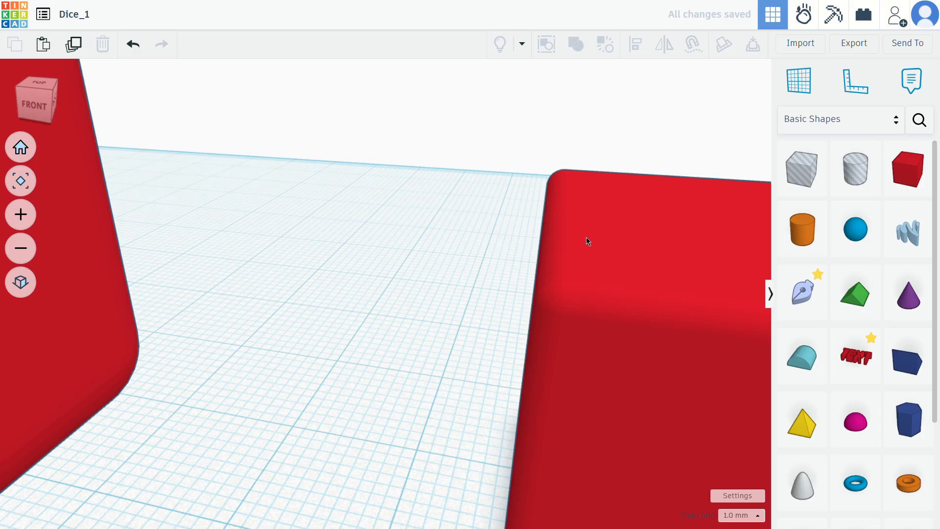
{"action": "scroll", "coordinate": [573, 236], "scroll_direction": "up", "scroll_amount": 3}
{"action": "scroll", "coordinate": [507, 246], "scroll_direction": "down", "scroll_amount": 6}
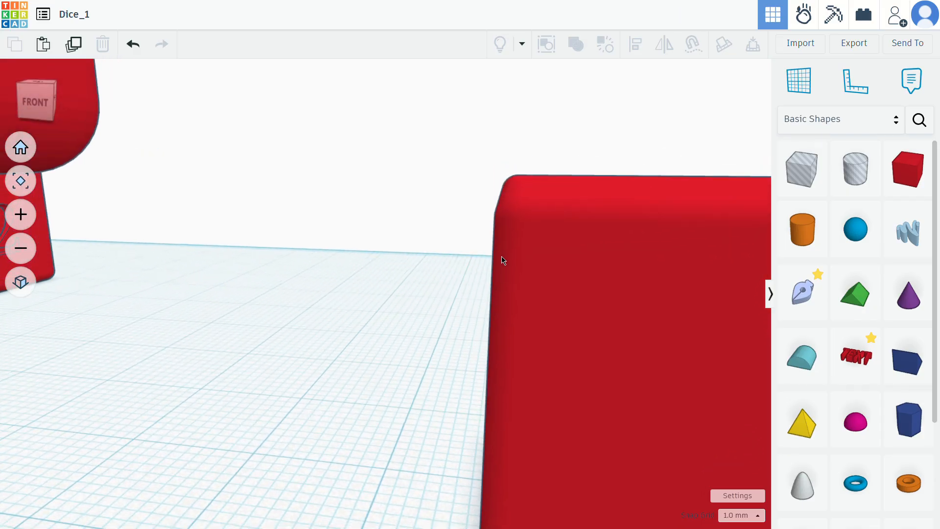
{"action": "scroll", "coordinate": [560, 284], "scroll_direction": "down", "scroll_amount": 3}
{"action": "left_click", "coordinate": [560, 283]}
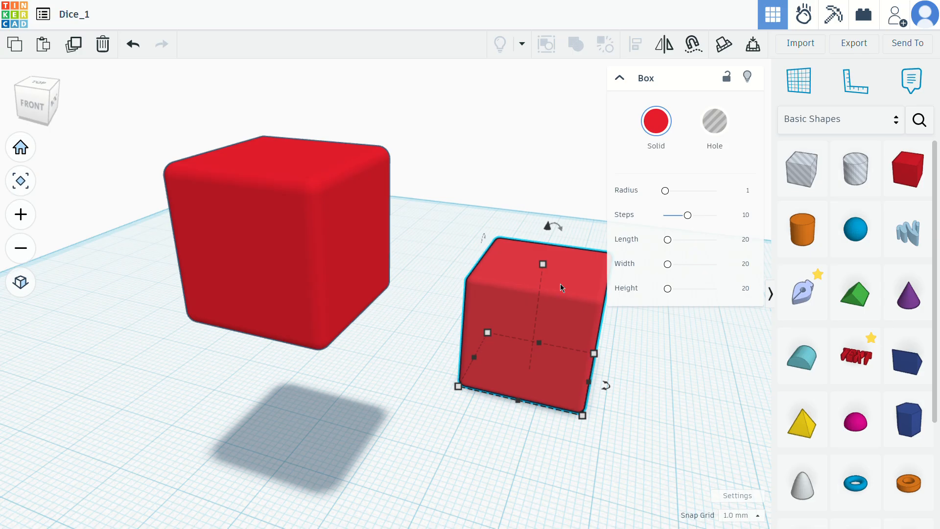
{"action": "key", "text": "Delete"}
Place a solid cylinder beside the floating box, look at its shape and delete it
{"action": "right_click_drag", "start_coordinate": [560, 288], "coordinate": [359, 313]}
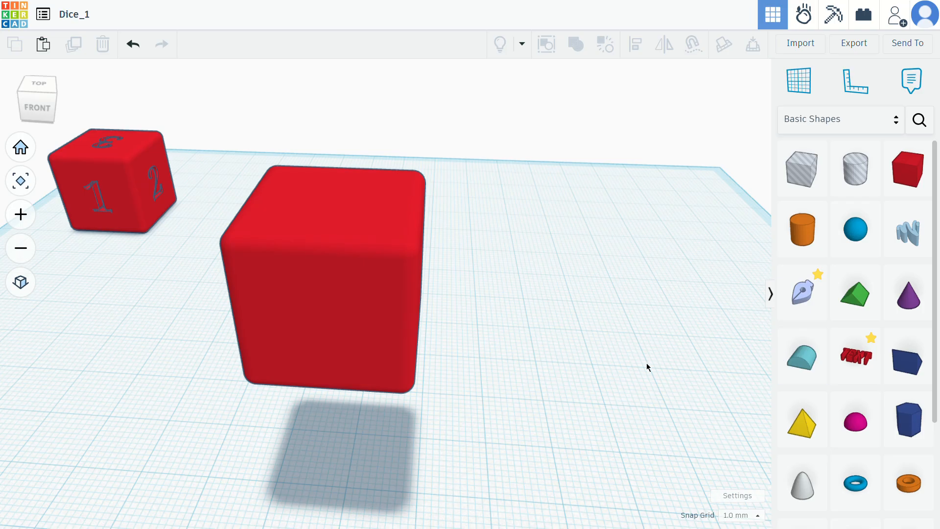
{"action": "right_click_drag", "start_coordinate": [437, 433], "coordinate": [477, 274]}
{"action": "right_click_drag", "start_coordinate": [393, 237], "coordinate": [510, 240]}
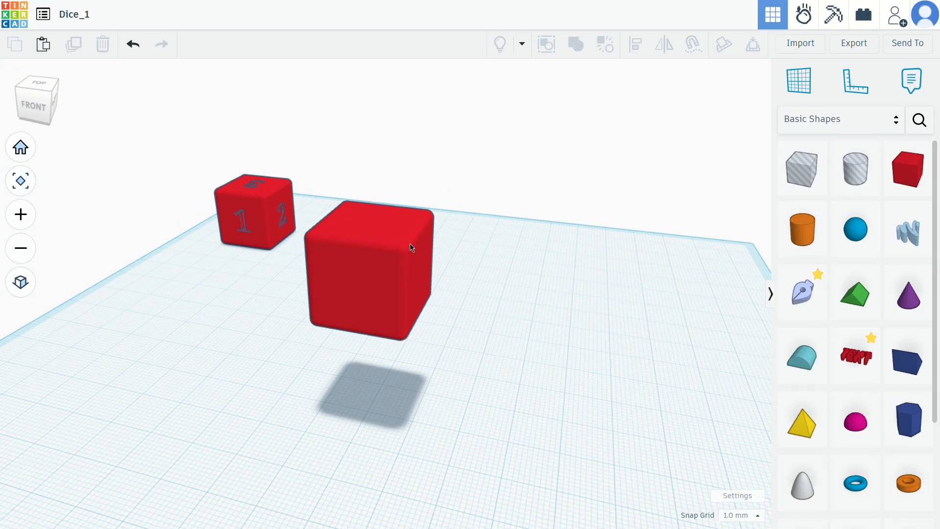
{"action": "left_click_drag", "start_coordinate": [823, 228], "coordinate": [483, 370]}
{"action": "right_click_drag", "start_coordinate": [484, 370], "coordinate": [503, 297]}
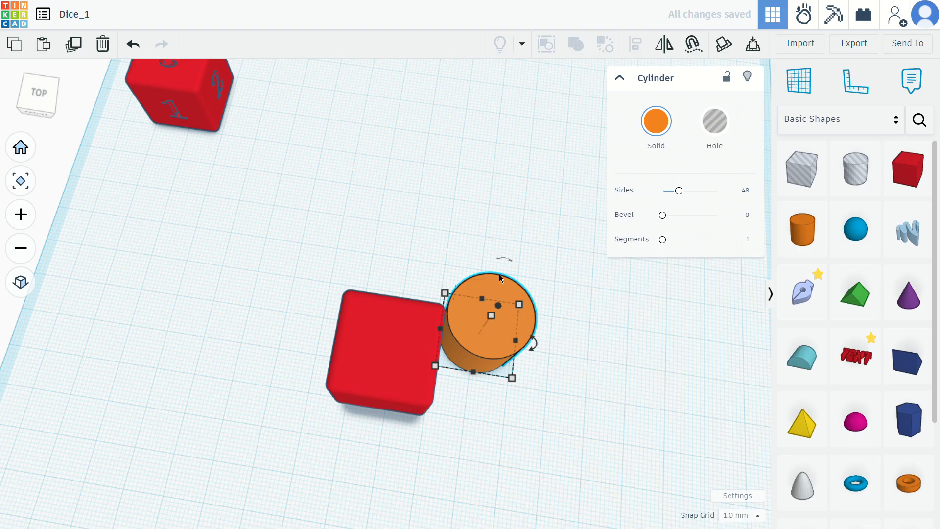
{"action": "right_click_drag", "start_coordinate": [493, 318], "coordinate": [489, 245]}
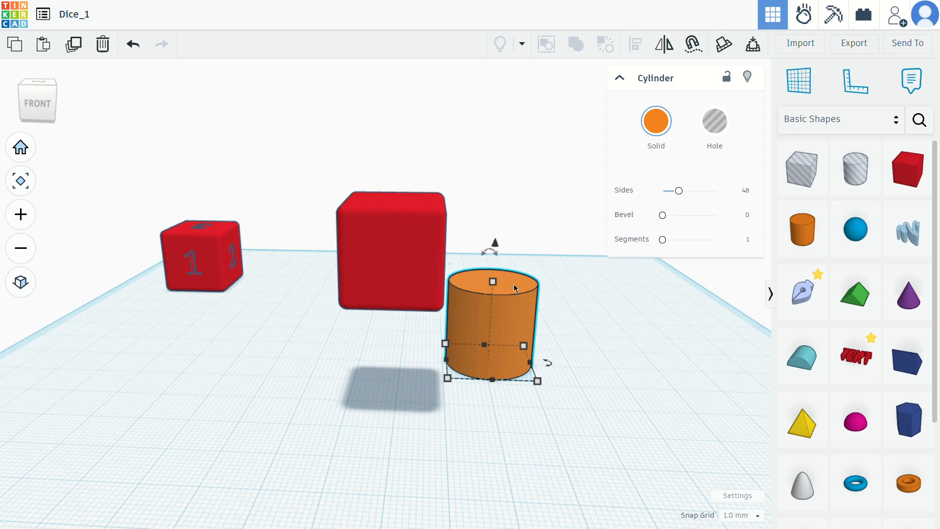
{"action": "key", "text": "Delete"}
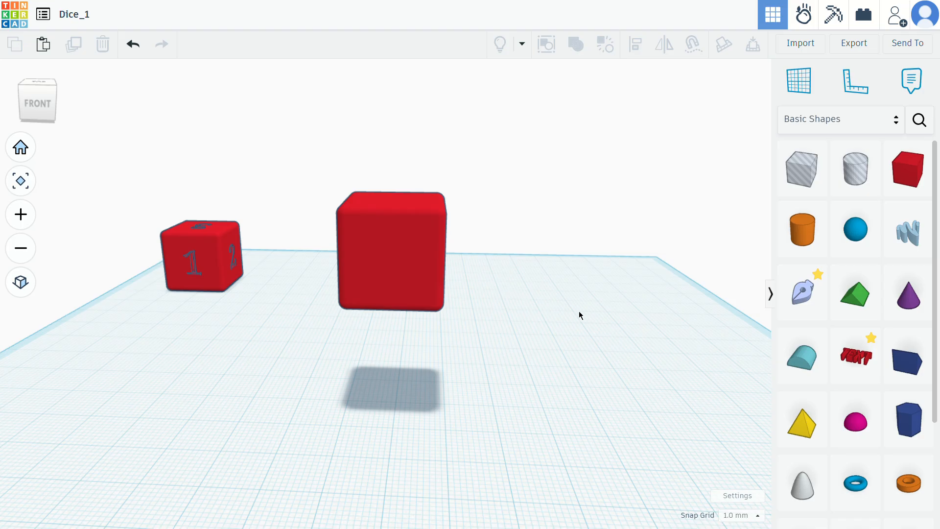
Set a new workplane on the front face of the floating rounded box
{"action": "scroll", "coordinate": [448, 210], "scroll_direction": "up", "scroll_amount": 6}
{"action": "scroll", "coordinate": [428, 284], "scroll_direction": "down", "scroll_amount": 1}
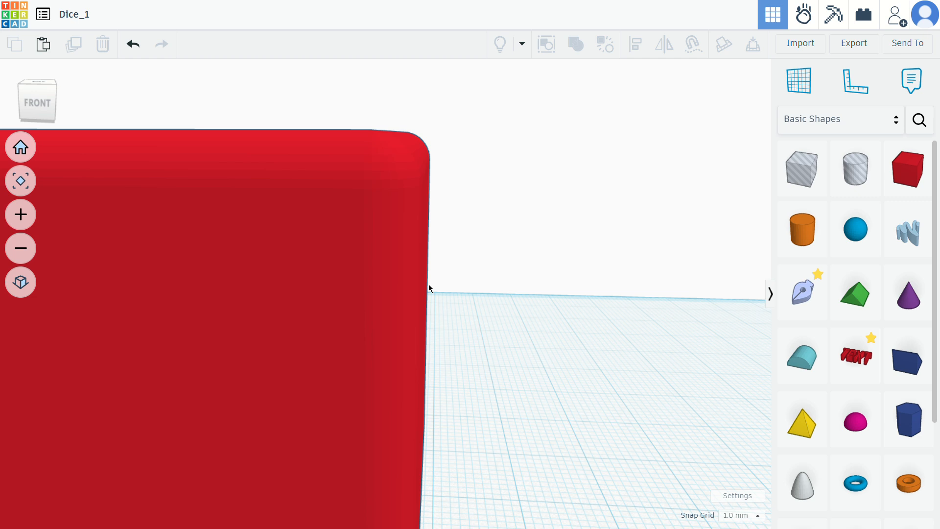
{"action": "scroll", "coordinate": [429, 288], "scroll_direction": "down", "scroll_amount": 5}
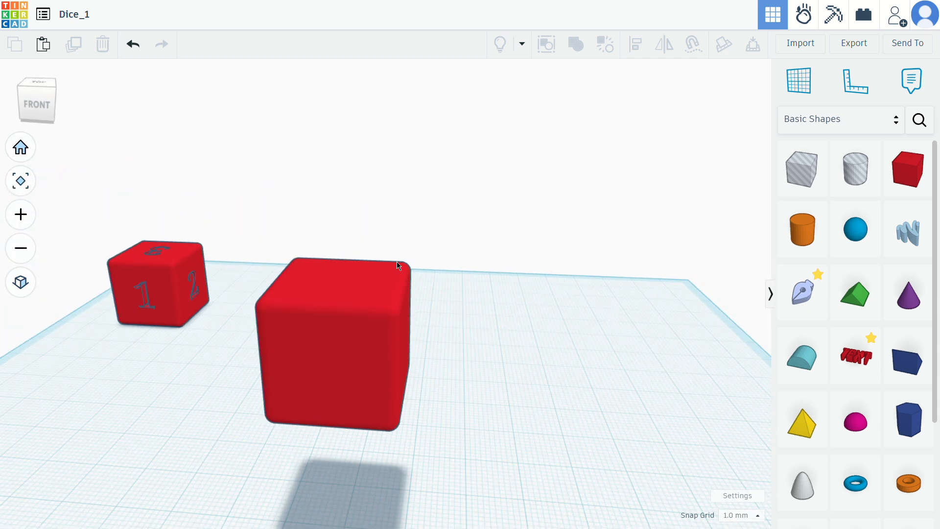
{"action": "right_click_drag", "start_coordinate": [397, 280], "coordinate": [546, 271]}
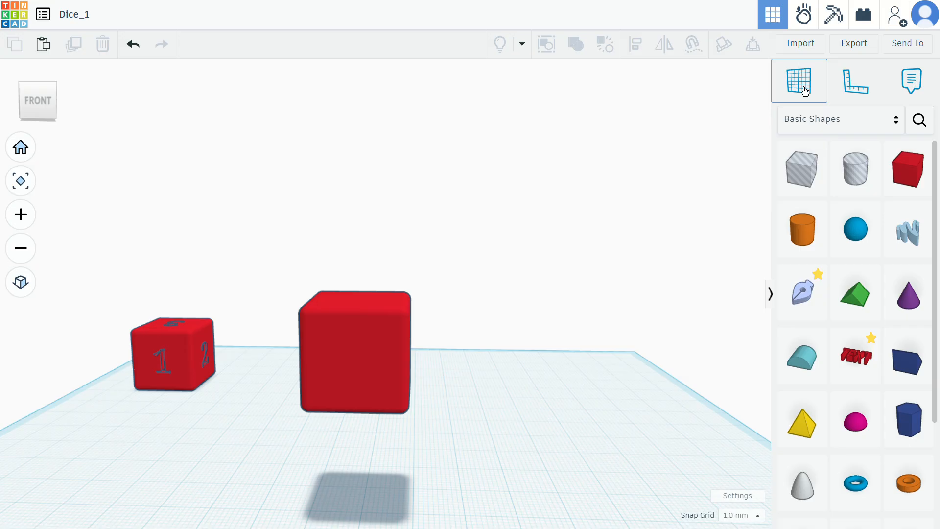
{"action": "scroll", "coordinate": [503, 282], "scroll_direction": "down", "scroll_amount": 2}
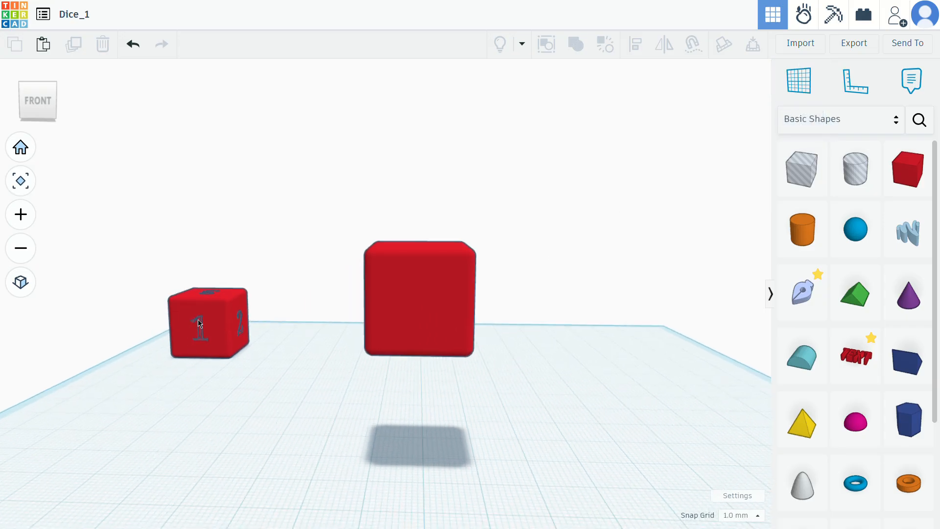
{"action": "left_click", "coordinate": [799, 93]}
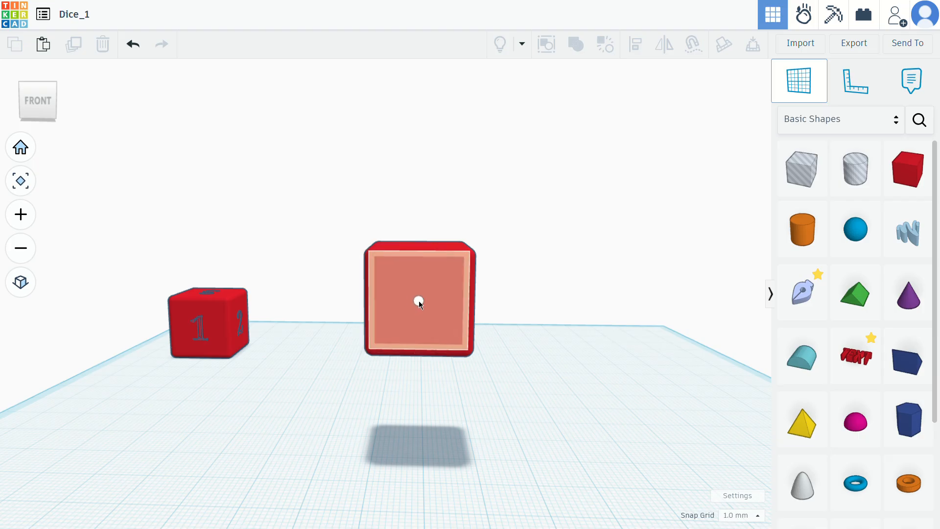
{"action": "left_click", "coordinate": [420, 302]}
Add a Text shape on the floating box's front face and set its text to 1
{"action": "right_click_drag", "start_coordinate": [280, 388], "coordinate": [400, 372]}
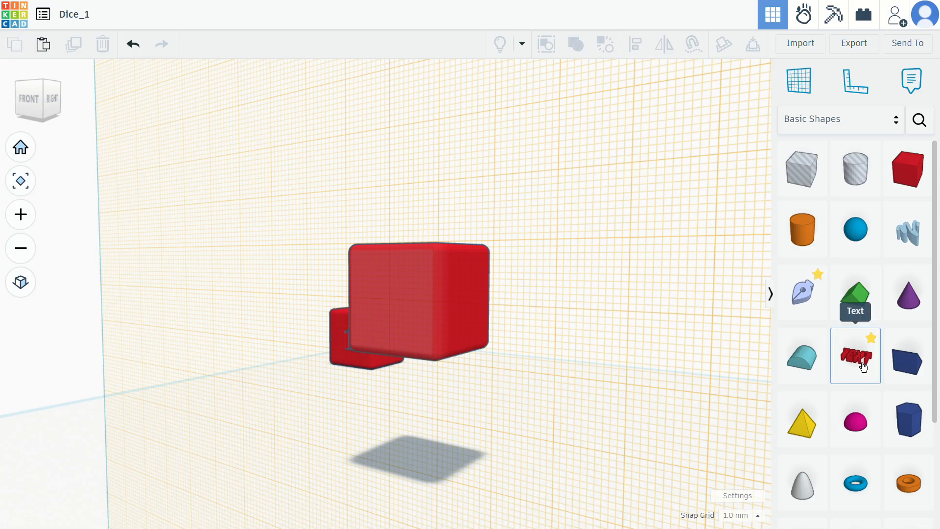
{"action": "left_click_drag", "start_coordinate": [863, 365], "coordinate": [387, 301]}
{"action": "right_click_drag", "start_coordinate": [387, 301], "coordinate": [445, 353]}
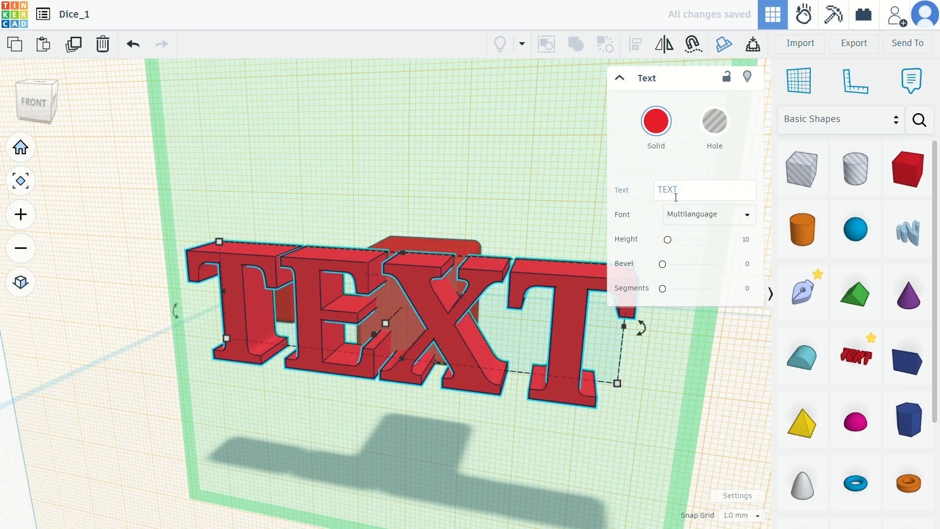
{"action": "left_click", "coordinate": [566, 259]}
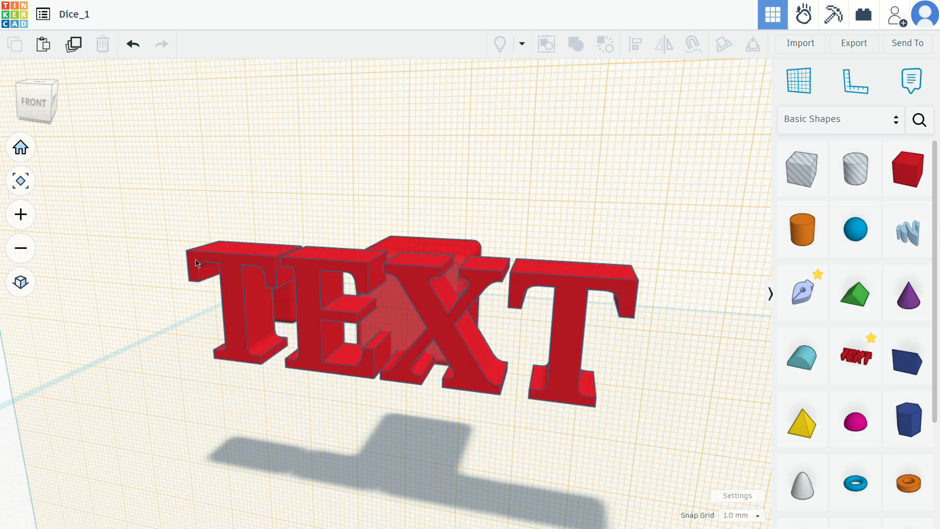
{"action": "left_click", "coordinate": [330, 261]}
{"action": "double_click", "coordinate": [678, 194]}
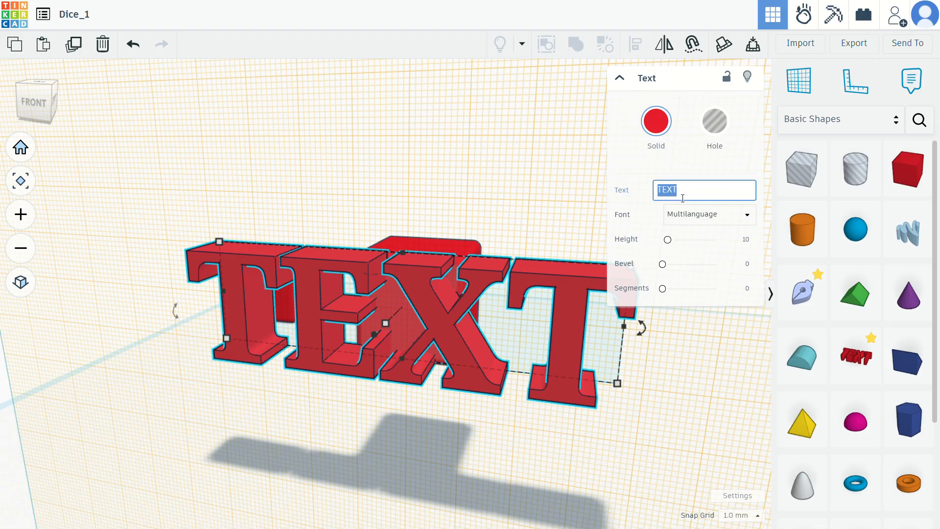
{"action": "type", "text": "1"}
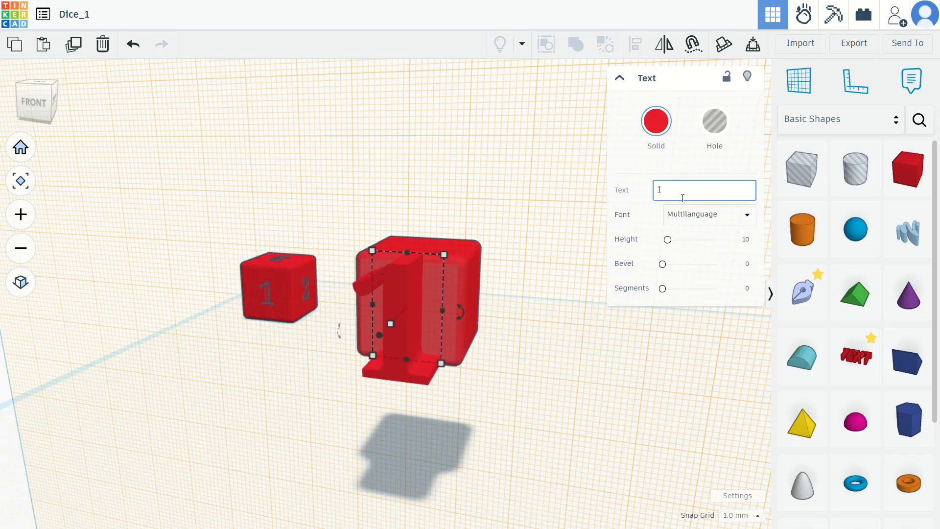
{"action": "left_click", "coordinate": [528, 243]}
Try to resize the number 1 on the box's front face from a corner, and undo the resize
{"action": "right_click_drag", "start_coordinate": [506, 332], "coordinate": [443, 311]}
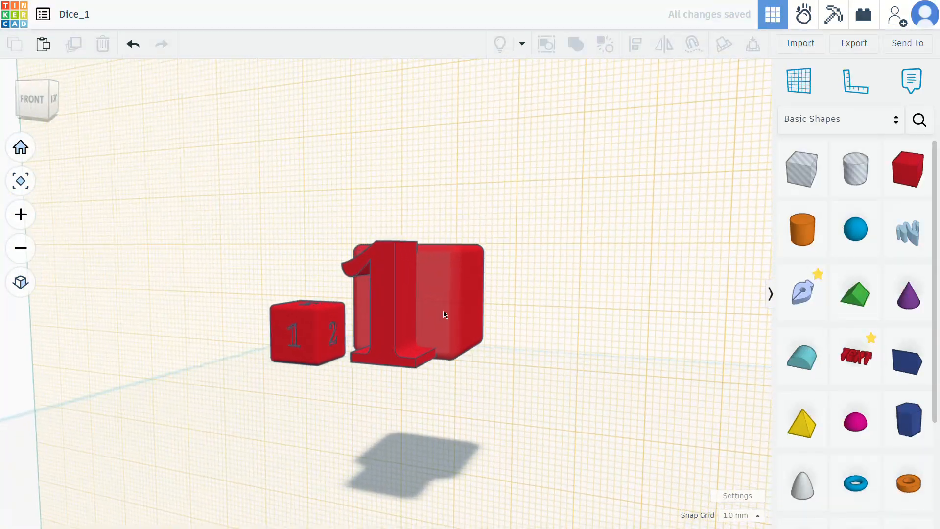
{"action": "left_click", "coordinate": [401, 278]}
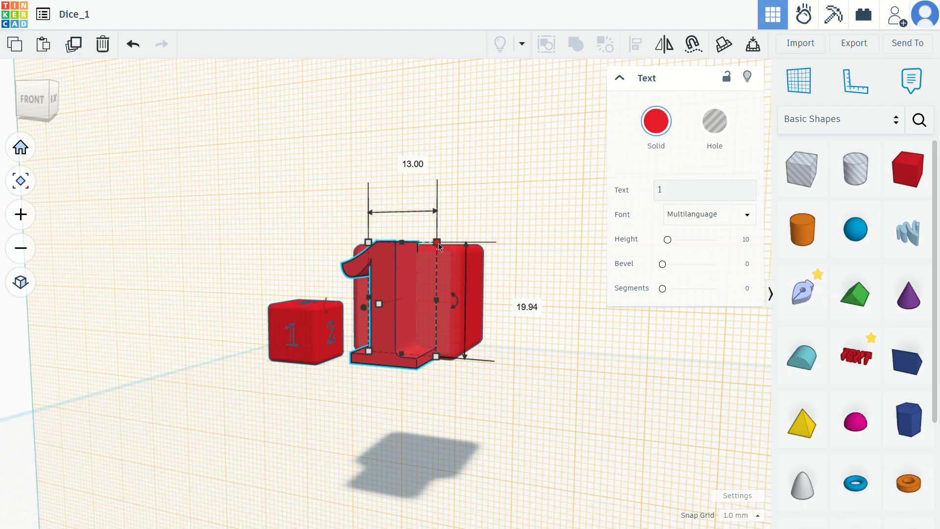
{"action": "left_click_drag", "start_coordinate": [437, 245], "coordinate": [419, 332]}
{"action": "key", "text": "ctrl+z"}
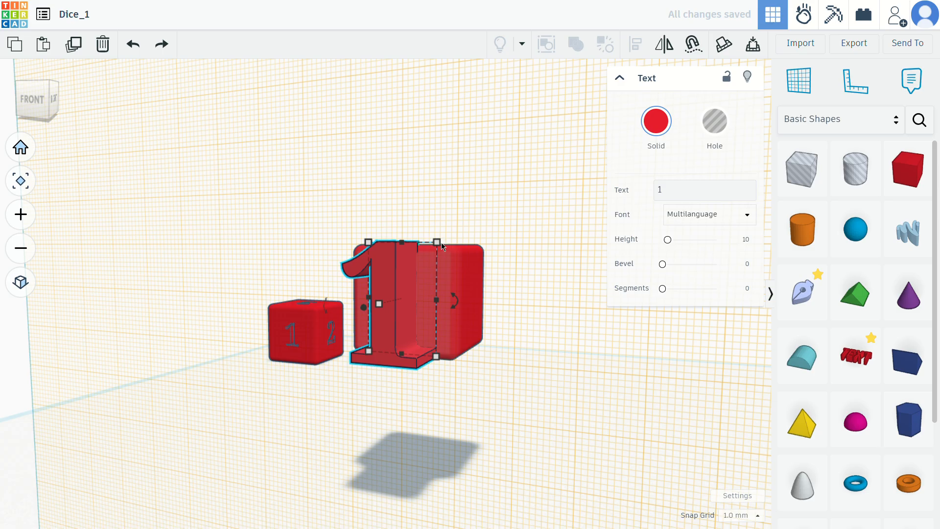
Scale the number 1 down to about half size and move it to the middle of the floating box's front face
{"action": "left_click_drag", "start_coordinate": [438, 242], "coordinate": [393, 298]}
{"action": "right_click_drag", "start_coordinate": [458, 286], "coordinate": [518, 275]}
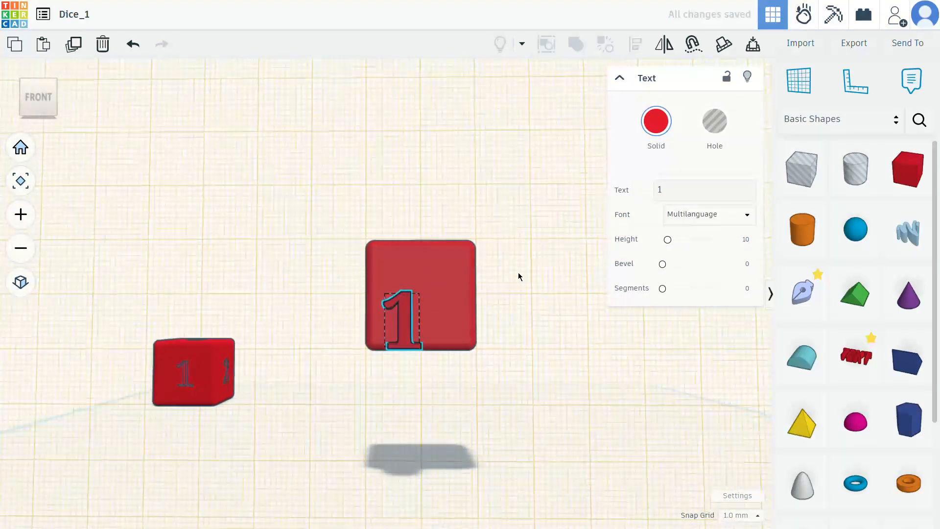
{"action": "left_click_drag", "start_coordinate": [407, 318], "coordinate": [425, 285]}
Turn the number 1 into a hole and push it 2 mm into the box's front face
{"action": "right_click_drag", "start_coordinate": [516, 308], "coordinate": [397, 294]}
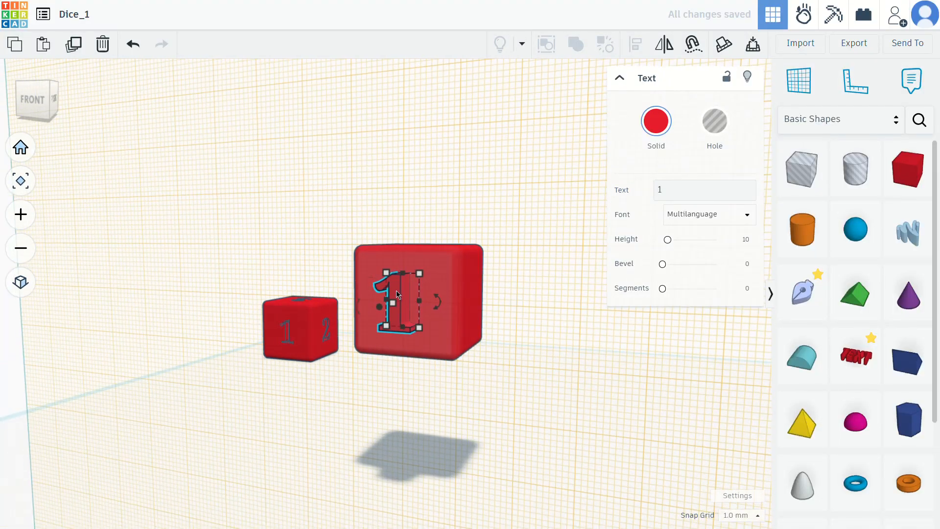
{"action": "left_click", "coordinate": [717, 125]}
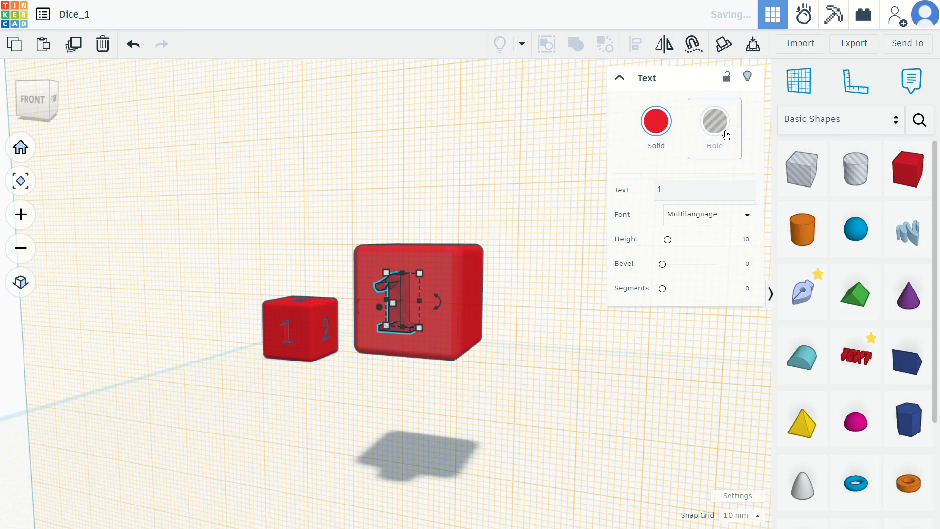
{"action": "right_click_drag", "start_coordinate": [522, 329], "coordinate": [316, 355]}
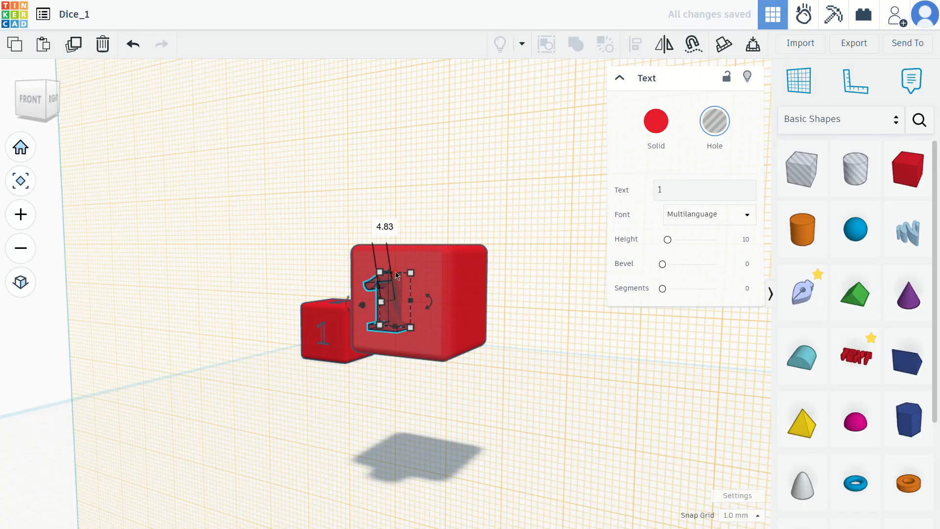
{"action": "right_click_drag", "start_coordinate": [488, 307], "coordinate": [330, 319]}
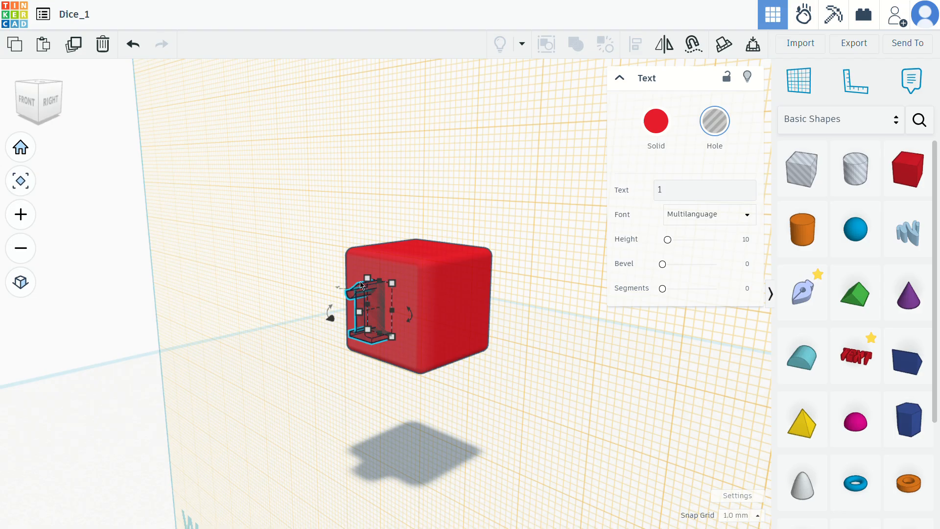
{"action": "left_click_drag", "start_coordinate": [331, 318], "coordinate": [339, 317]}
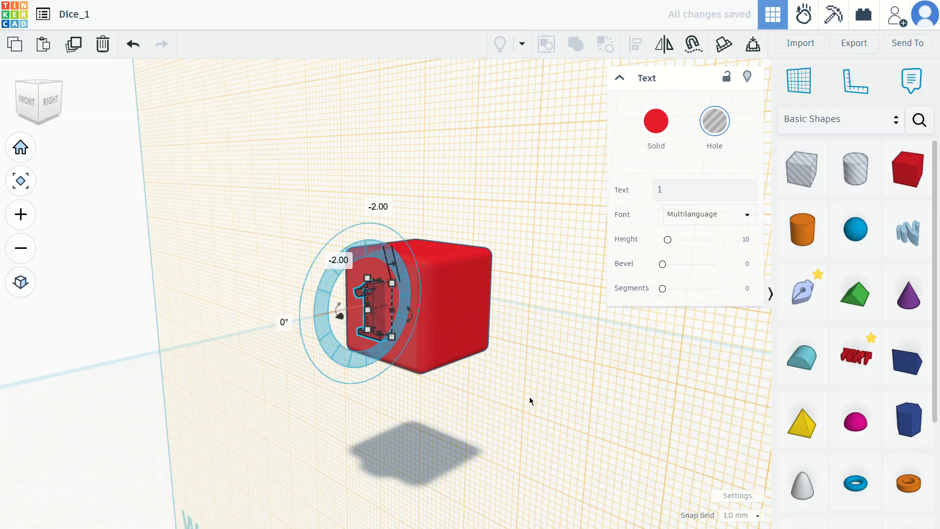
{"action": "right_click_drag", "start_coordinate": [529, 397], "coordinate": [469, 293]}
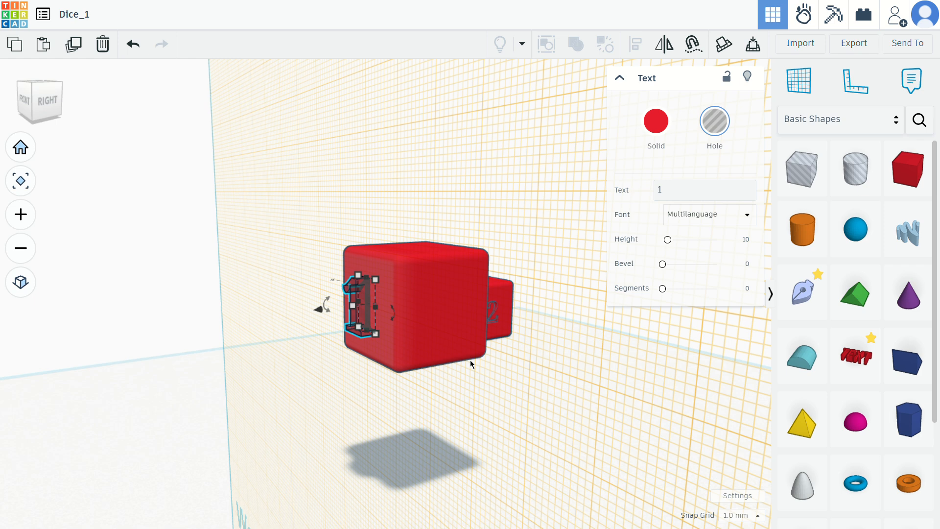
{"action": "left_click", "coordinate": [318, 309]}
Align the number 1 and the floating box by their centres, horizontally and vertically on the front face
{"action": "right_click_drag", "start_coordinate": [407, 300], "coordinate": [580, 328]}
{"action": "right_click_drag", "start_coordinate": [522, 302], "coordinate": [438, 250]}
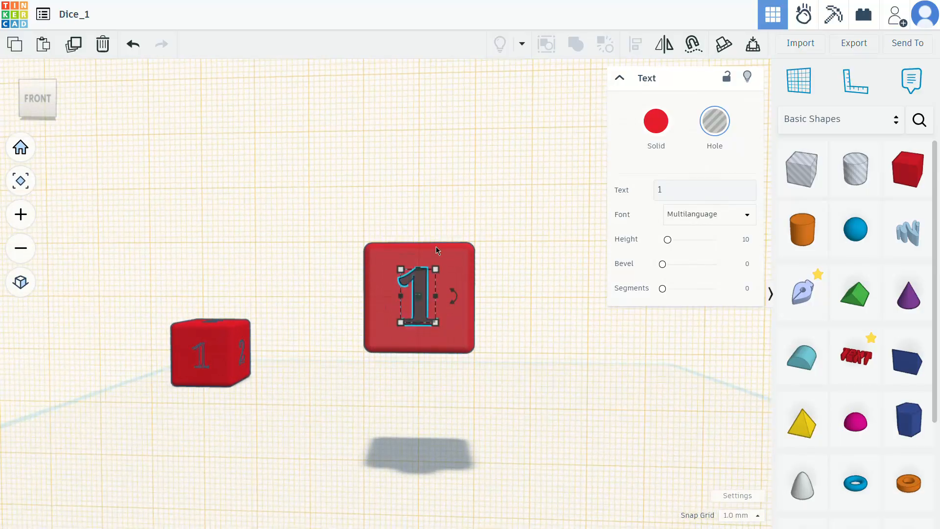
{"action": "left_click_drag", "start_coordinate": [342, 214], "coordinate": [487, 357]}
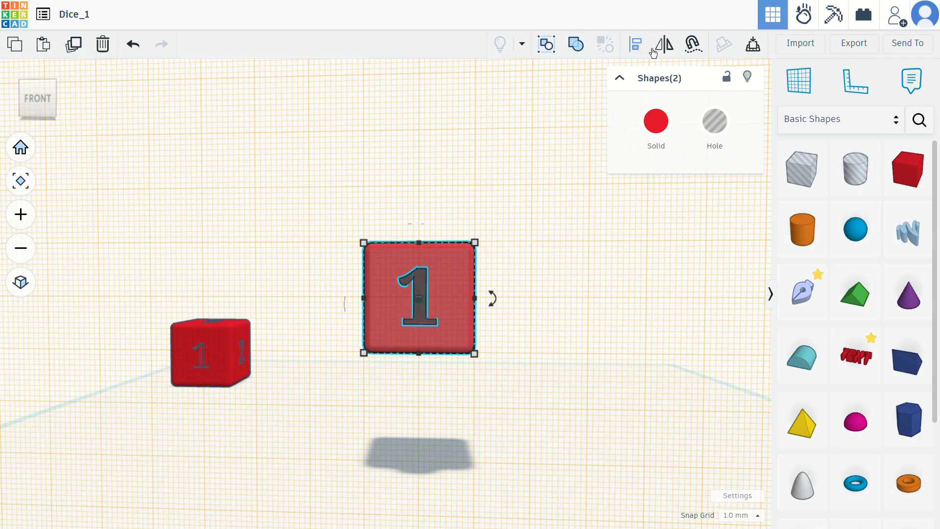
{"action": "left_click", "coordinate": [635, 44]}
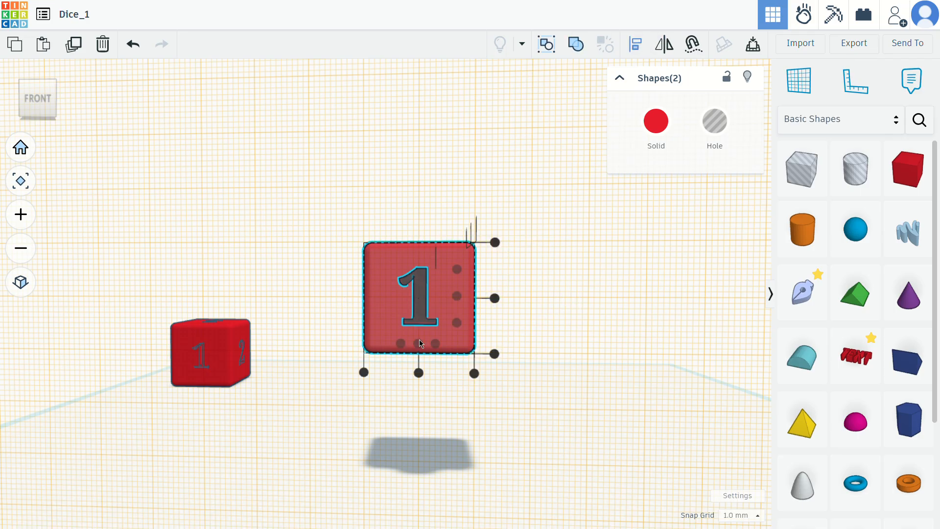
{"action": "left_click", "coordinate": [419, 373]}
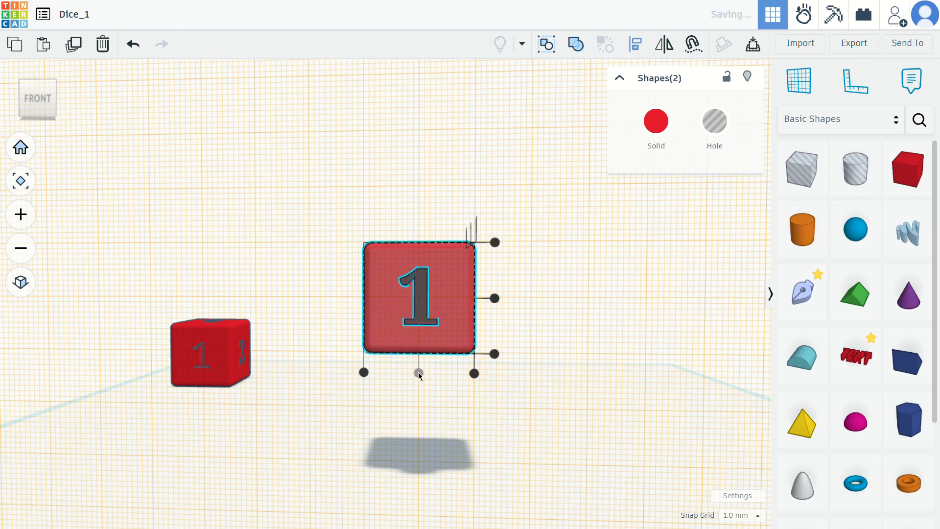
{"action": "left_click", "coordinate": [495, 298]}
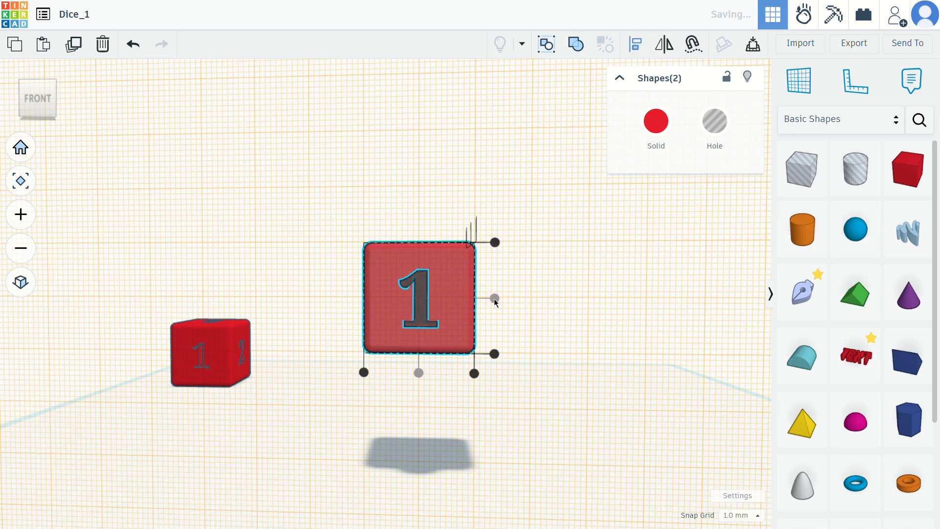
{"action": "left_click", "coordinate": [552, 272]}
Group the number 1 hole and the rounded box as a union
{"action": "scroll", "coordinate": [552, 270], "scroll_direction": "up", "scroll_amount": 3}
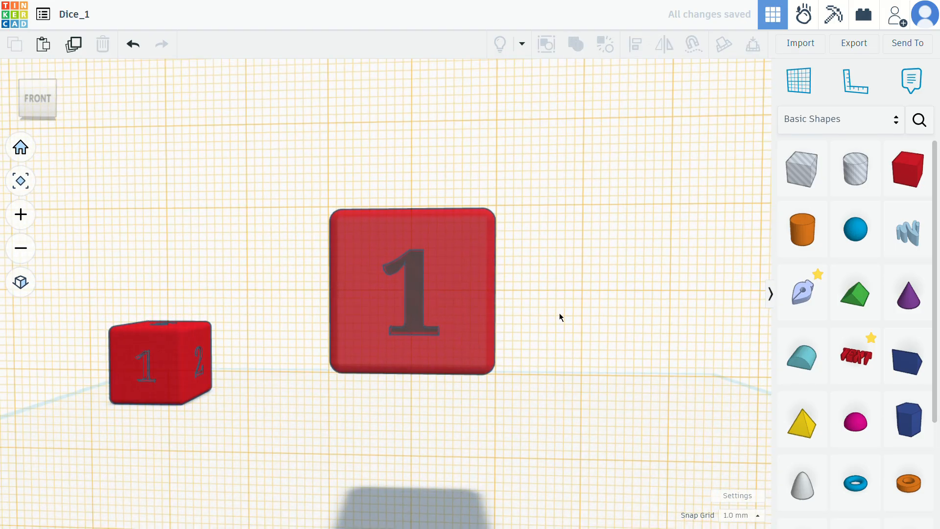
{"action": "right_click_drag", "start_coordinate": [560, 317], "coordinate": [581, 321]}
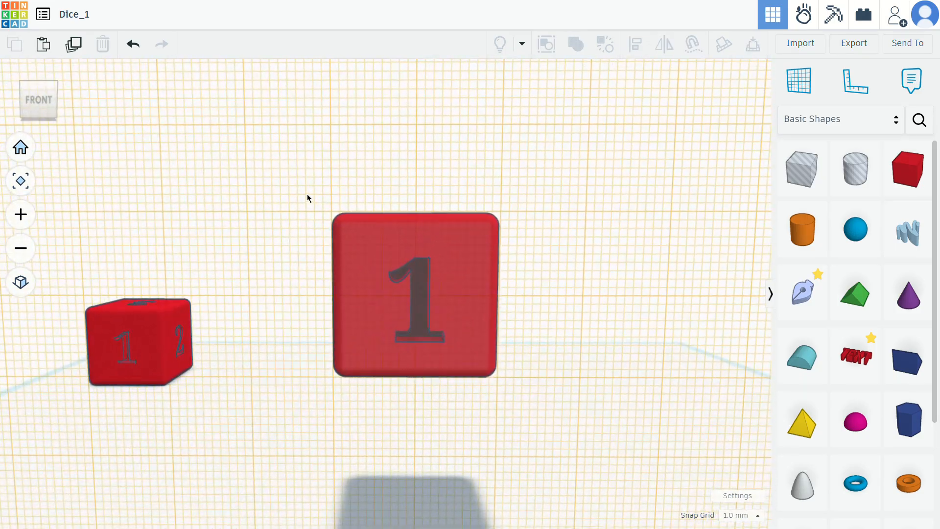
{"action": "left_click_drag", "start_coordinate": [307, 194], "coordinate": [504, 382]}
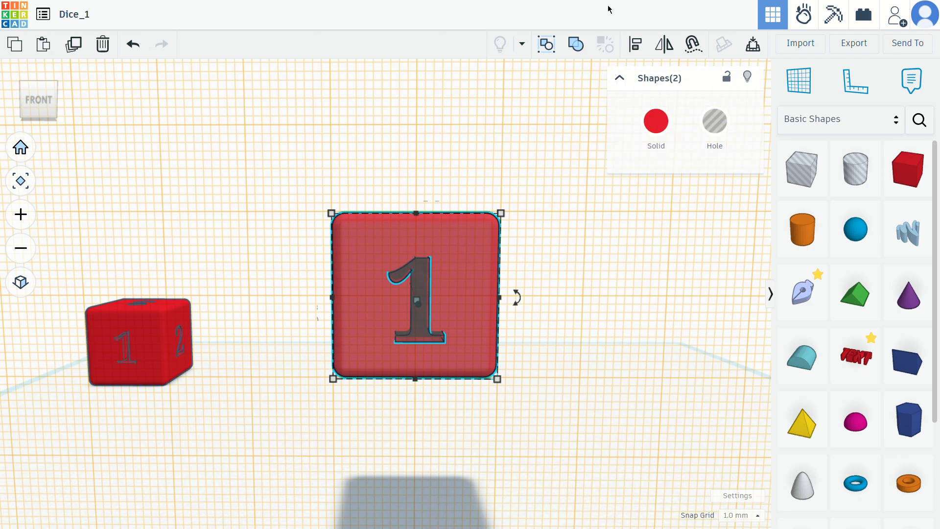
{"action": "left_click", "coordinate": [580, 50]}
{"action": "left_click", "coordinate": [588, 292]}
Place a workplane on the back face of the floating box and look at the engraved 1 on the front
{"action": "right_click_drag", "start_coordinate": [627, 287], "coordinate": [343, 245]}
{"action": "left_click", "coordinate": [795, 93]}
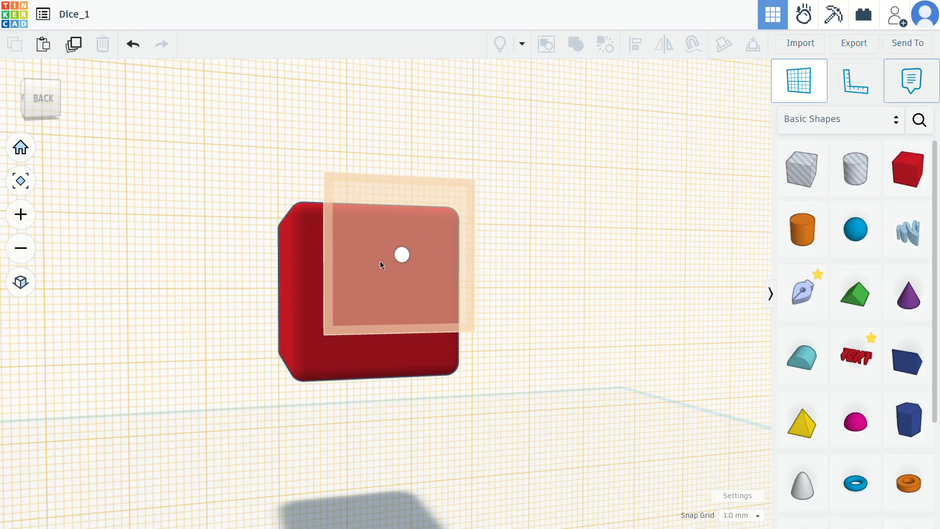
{"action": "left_click", "coordinate": [372, 277]}
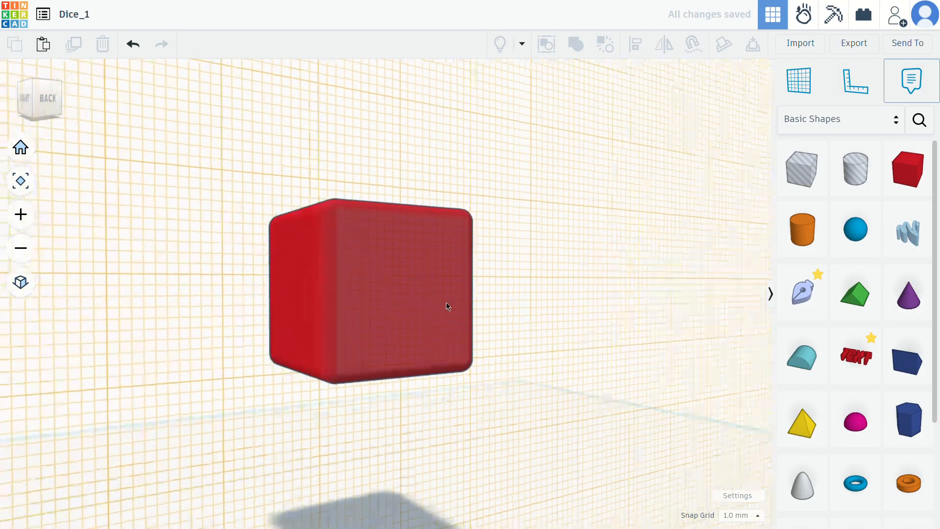
{"action": "right_click_drag", "start_coordinate": [447, 306], "coordinate": [715, 307]}
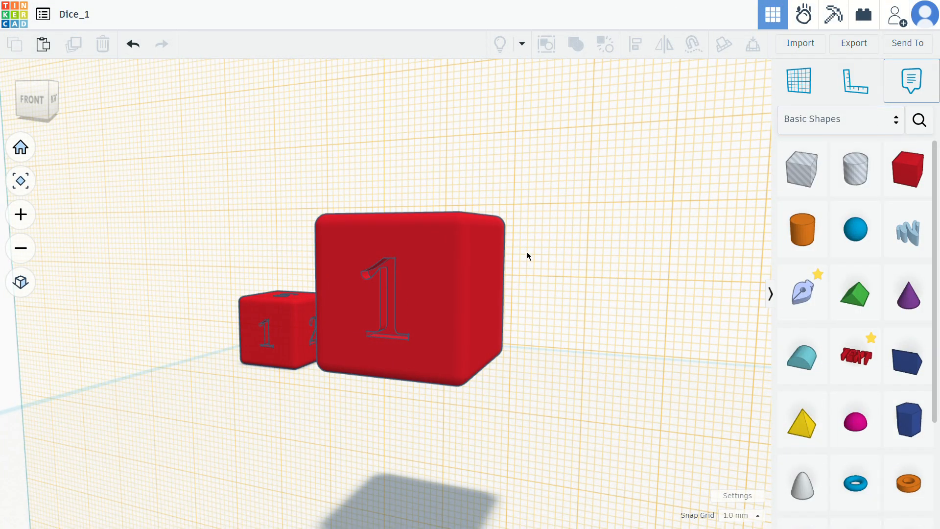
{"action": "right_click_drag", "start_coordinate": [413, 291], "coordinate": [548, 292]}
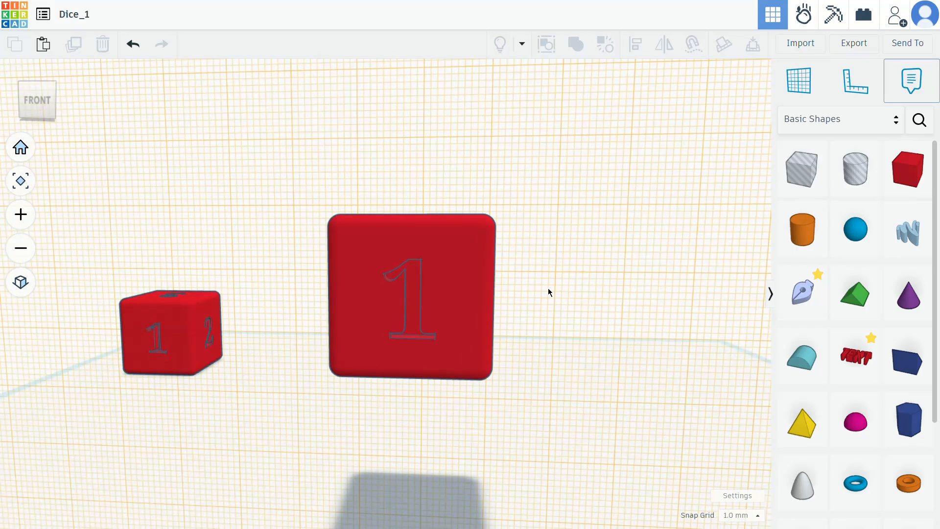
Shift the floating die slightly sideways, return the workplane to the base grid and ungroup the die
{"action": "left_click_drag", "start_coordinate": [380, 250], "coordinate": [314, 211]}
{"action": "left_click", "coordinate": [283, 187]}
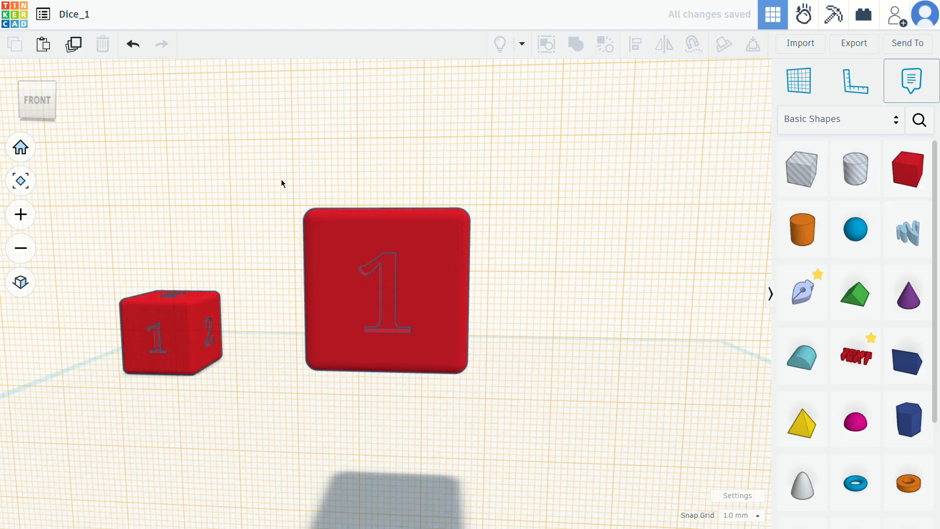
{"action": "left_click_drag", "start_coordinate": [281, 179], "coordinate": [469, 375]}
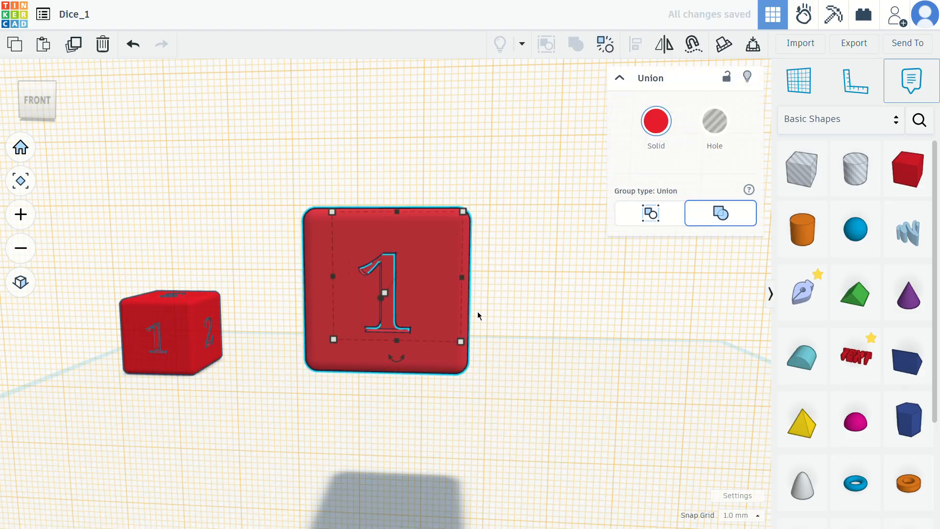
{"action": "left_click", "coordinate": [552, 266]}
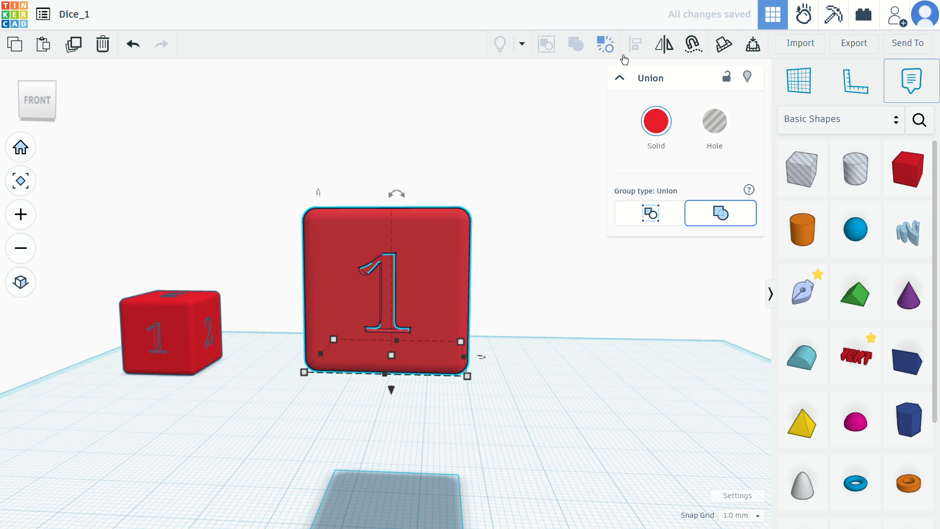
{"action": "left_click", "coordinate": [605, 47]}
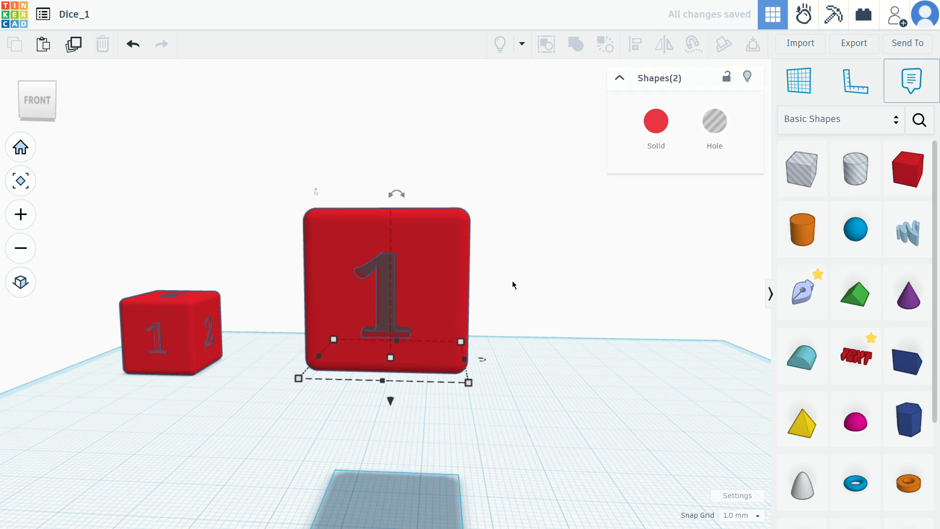
Duplicate the number 1 hole, move the copy beside the large box and set its text to 6
{"action": "left_click", "coordinate": [391, 283]}
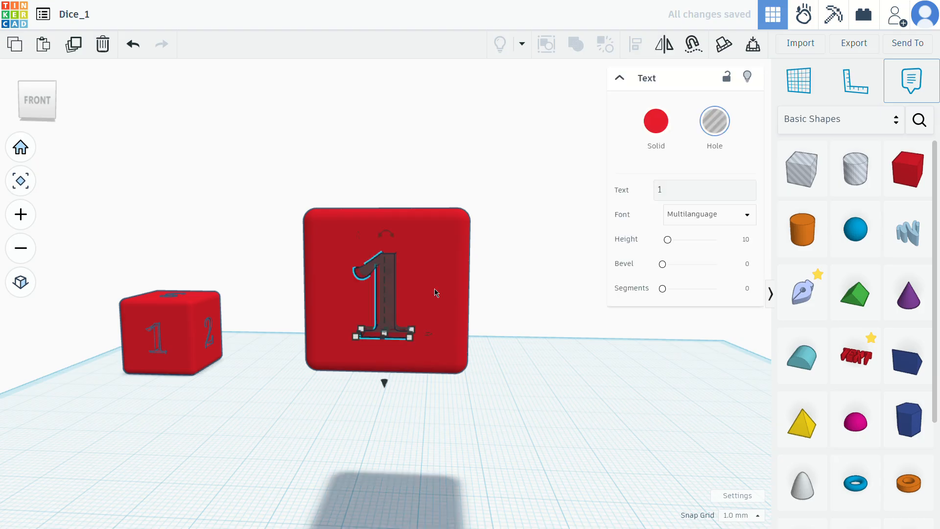
{"action": "left_click", "coordinate": [74, 45]}
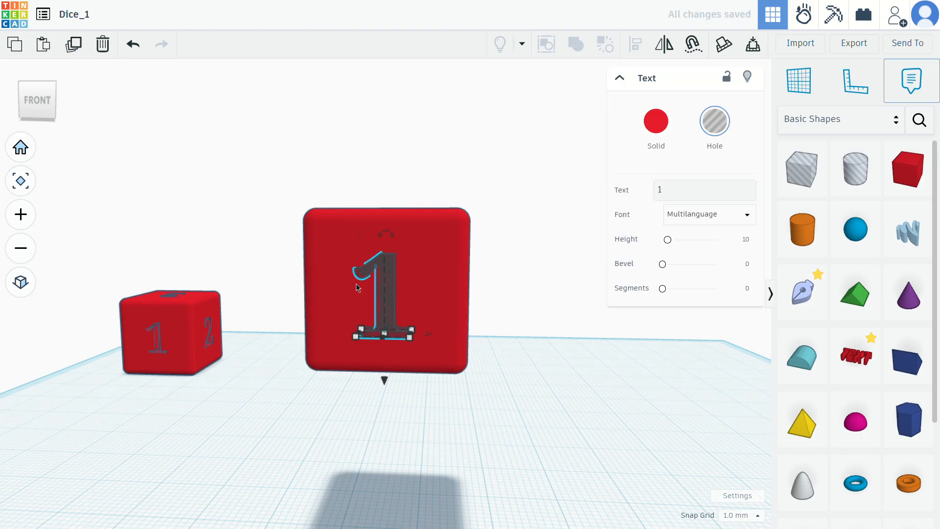
{"action": "left_click_drag", "start_coordinate": [363, 298], "coordinate": [533, 284]}
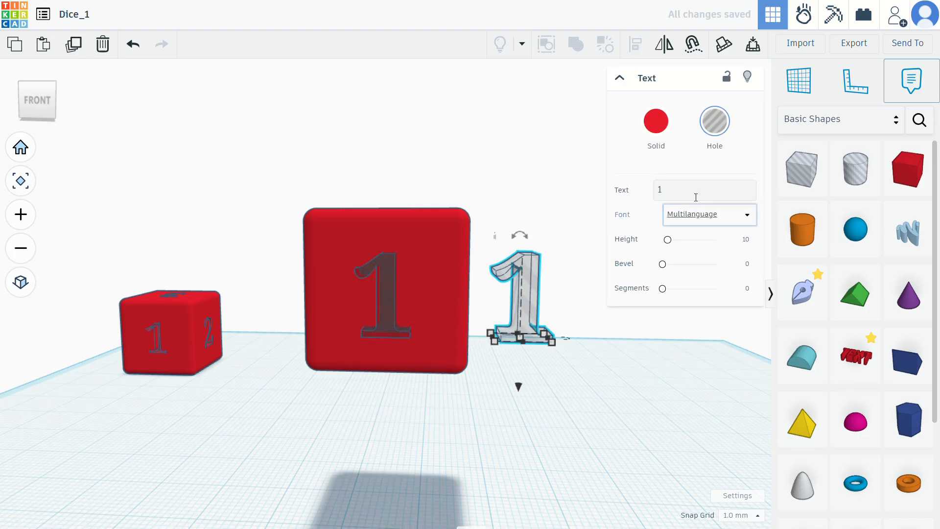
{"action": "left_click", "coordinate": [679, 195]}
{"action": "type", "text": "6"}
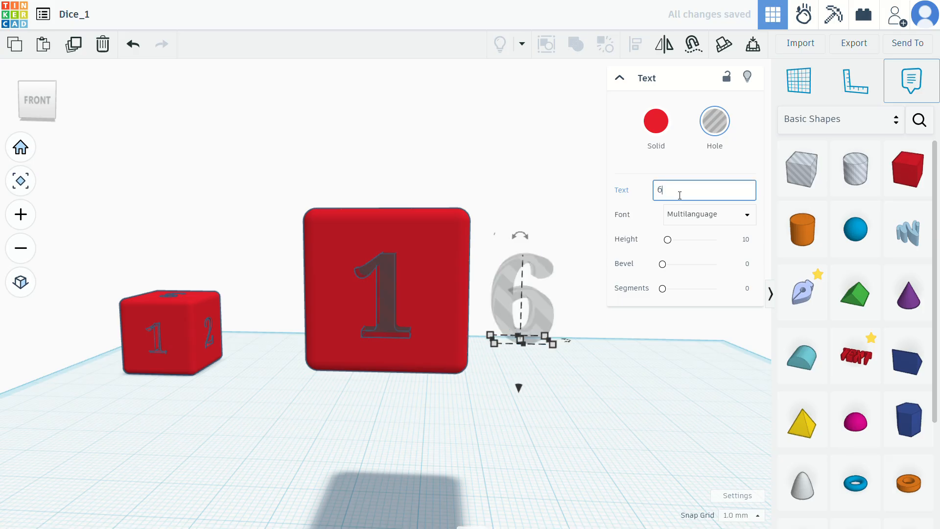
{"action": "right_click_drag", "start_coordinate": [766, 380], "coordinate": [541, 332]}
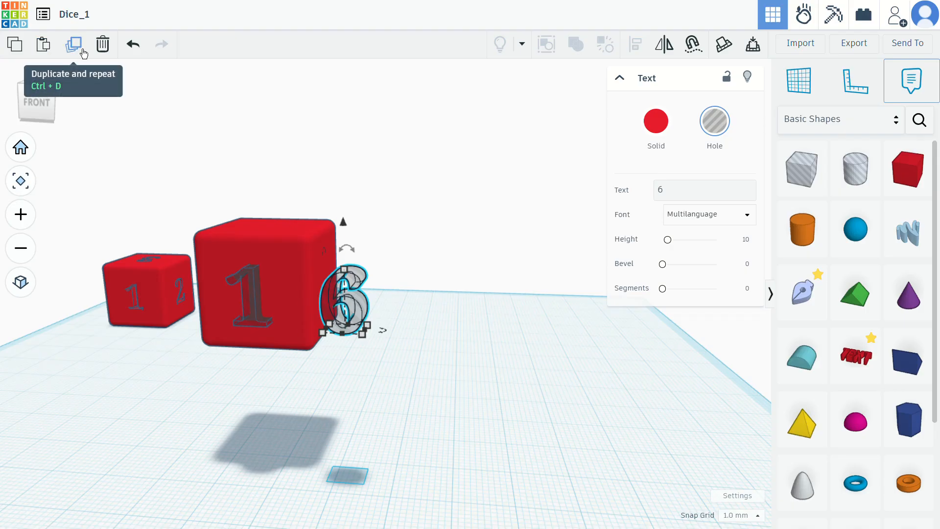
Duplicate the number 6 hole, place the copy beside it and set its text to 5
{"action": "left_click", "coordinate": [83, 52]}
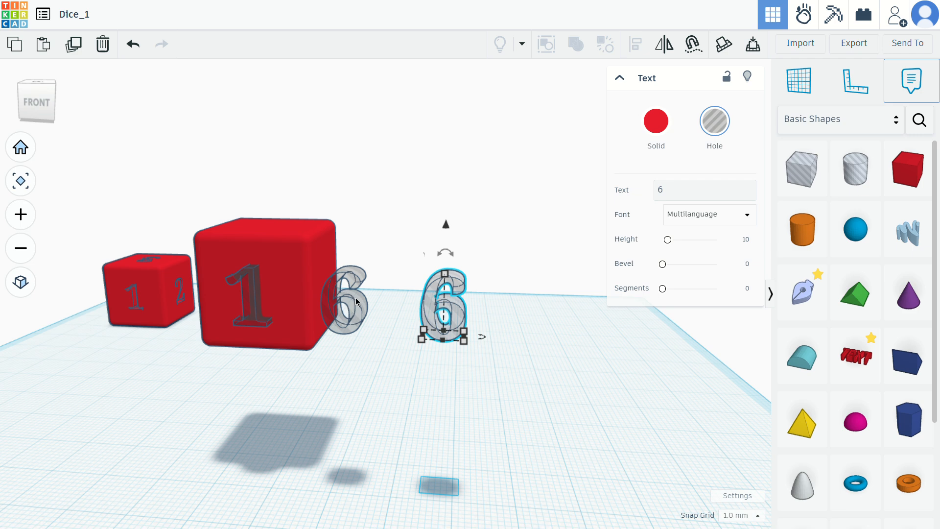
{"action": "left_click", "coordinate": [670, 199]}
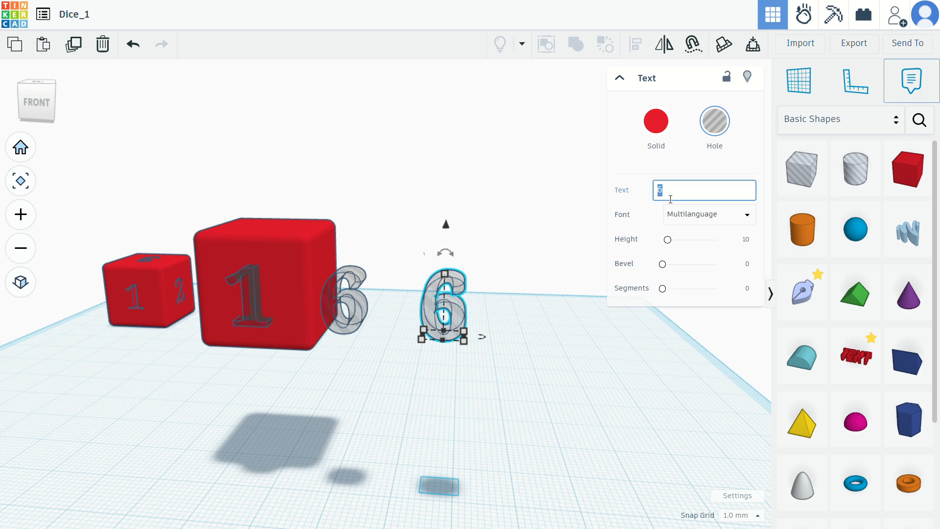
{"action": "type", "text": "5"}
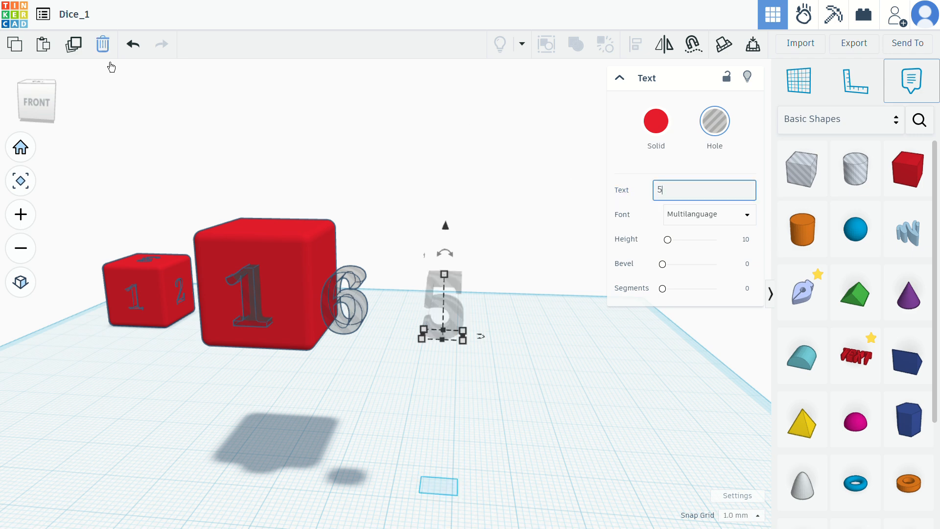
Duplicate the number 5 hole, place the copy next in the row and set its text to 4
{"action": "key", "text": "ctrl+d"}
{"action": "left_click", "coordinate": [673, 195]}
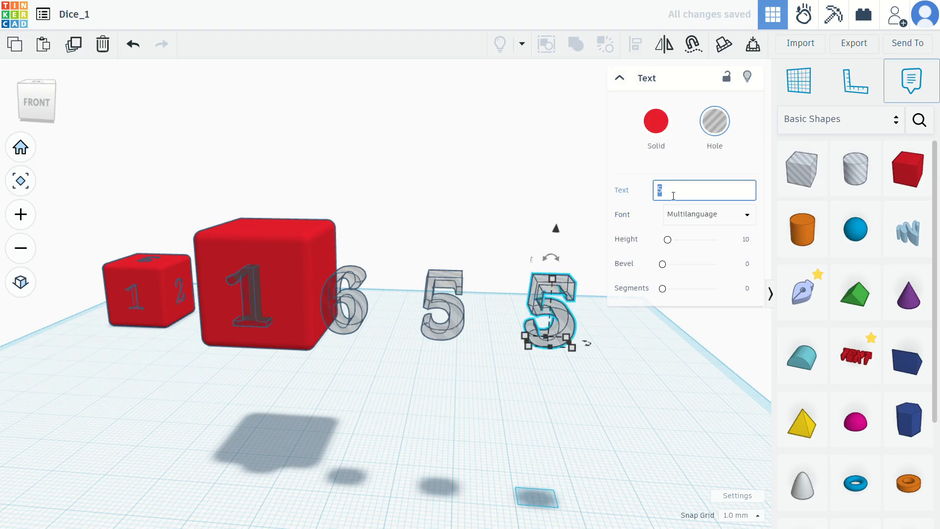
{"action": "type", "text": "4"}
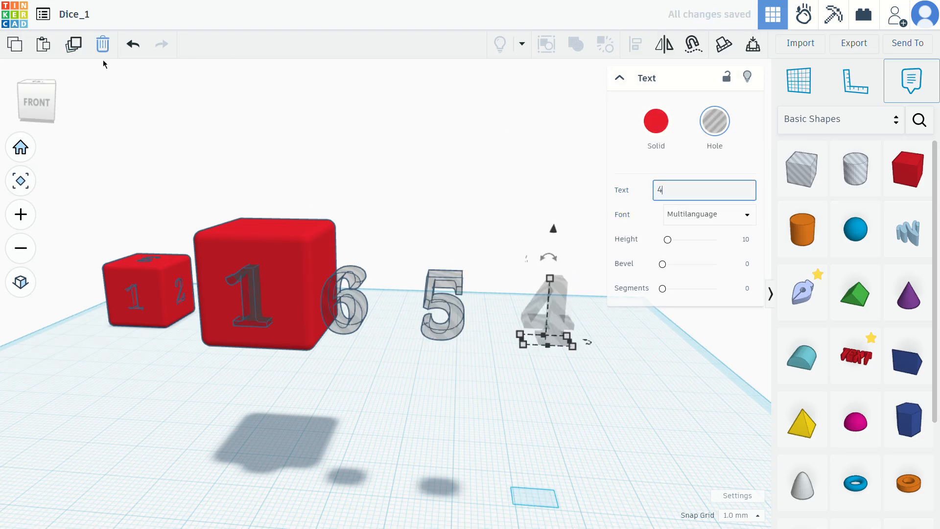
Duplicate the number 4 hole, place the copy next in the row and set its text to 3
{"action": "left_click", "coordinate": [78, 45]}
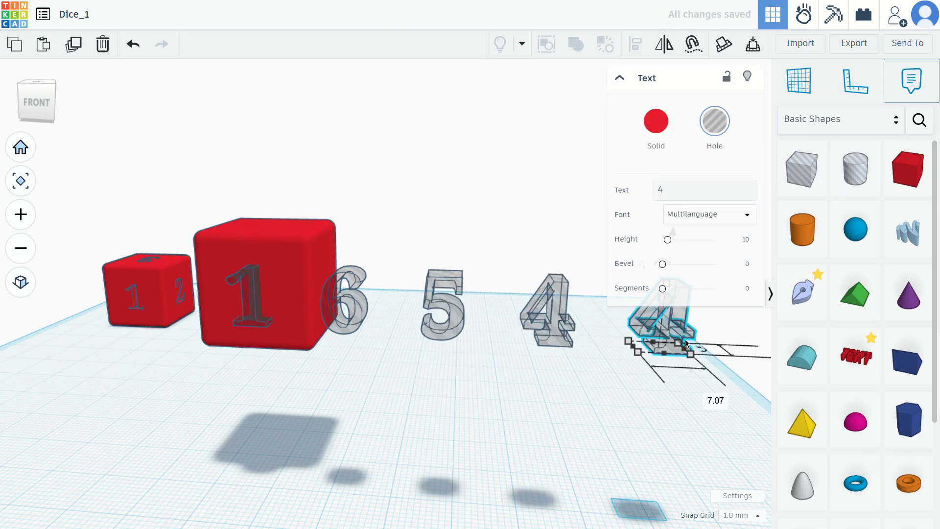
{"action": "left_click", "coordinate": [681, 197]}
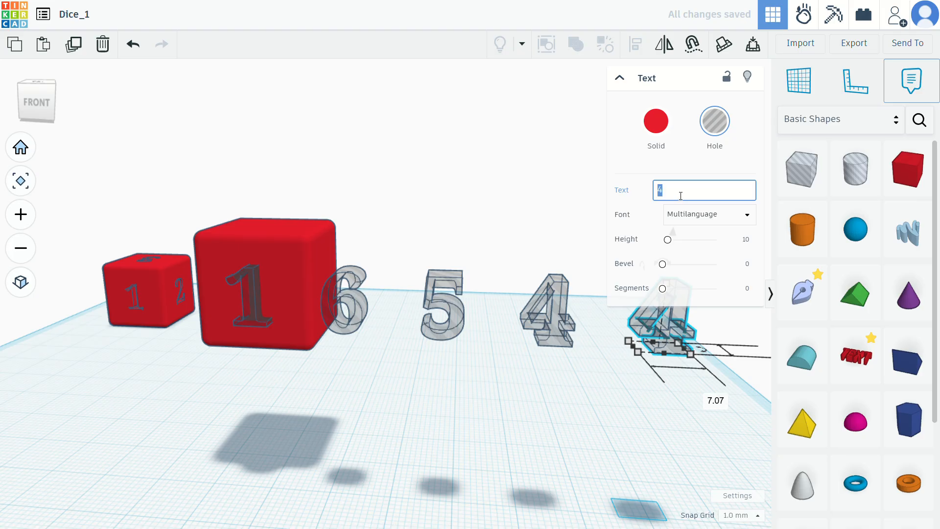
{"action": "type", "text": "3"}
{"action": "left_click", "coordinate": [514, 405]}
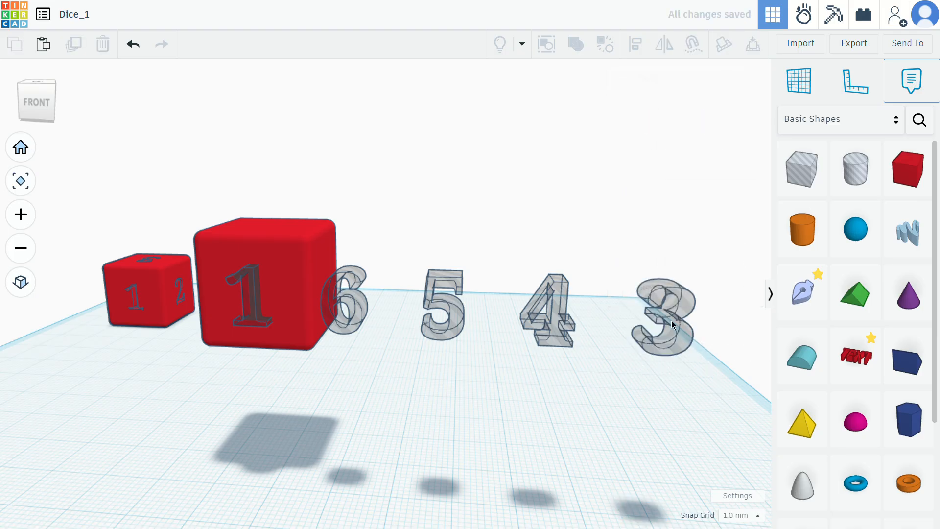
Shift the number 3 and number 4 holes along the row, closer to the number 5 hole
{"action": "left_click_drag", "start_coordinate": [670, 314], "coordinate": [638, 321]}
{"action": "left_click_drag", "start_coordinate": [562, 323], "coordinate": [532, 323]}
{"action": "left_click_drag", "start_coordinate": [627, 317], "coordinate": [669, 329]}
Duplicate the number 3 hole at the end of the row and set the copy's text to 2
{"action": "left_click", "coordinate": [73, 45]}
{"action": "left_click", "coordinate": [675, 195]}
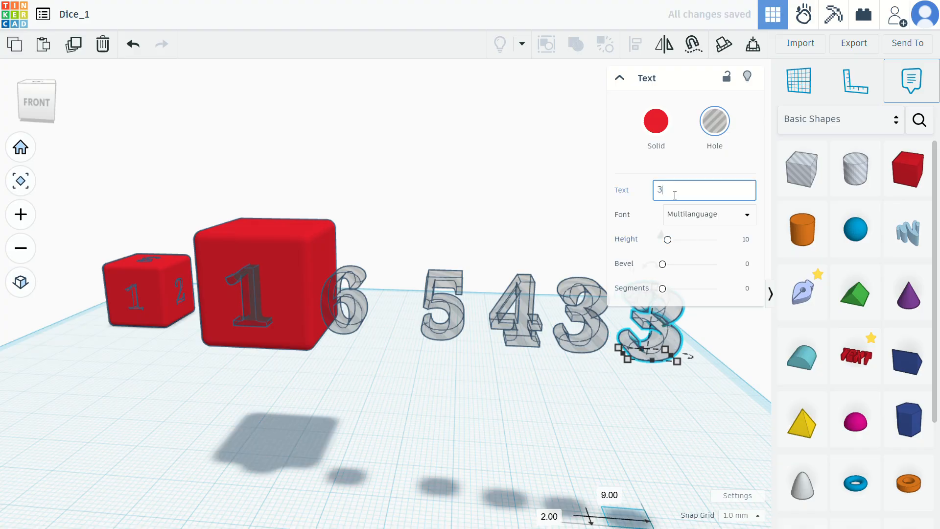
{"action": "type", "text": "2"}
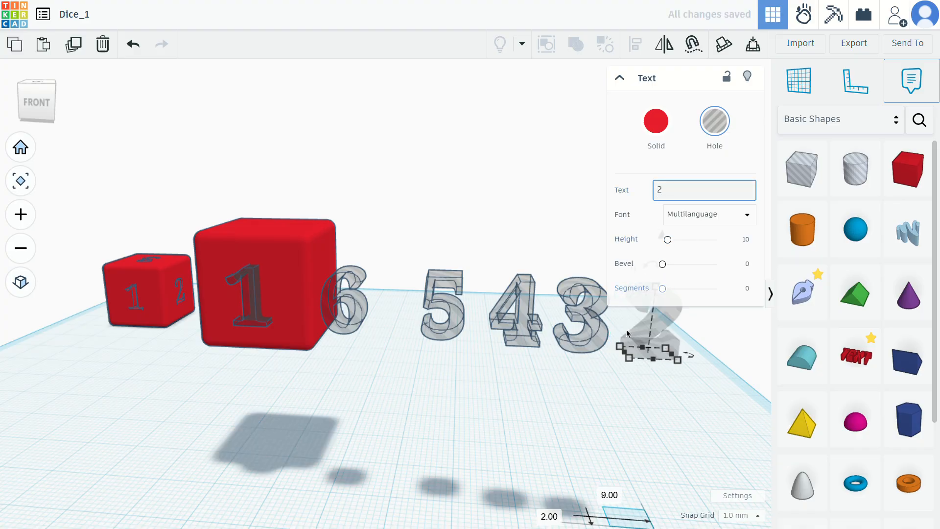
{"action": "left_click", "coordinate": [580, 416]}
Group the large rounded box with the number 1 hole to engrave it into the front face
{"action": "right_click_drag", "start_coordinate": [555, 404], "coordinate": [630, 436]}
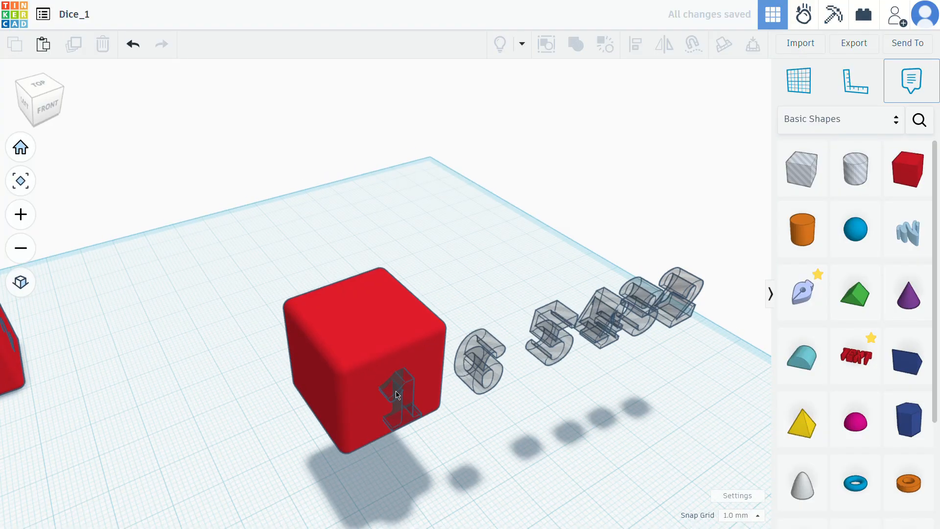
{"action": "right_click_drag", "start_coordinate": [670, 391], "coordinate": [698, 336]}
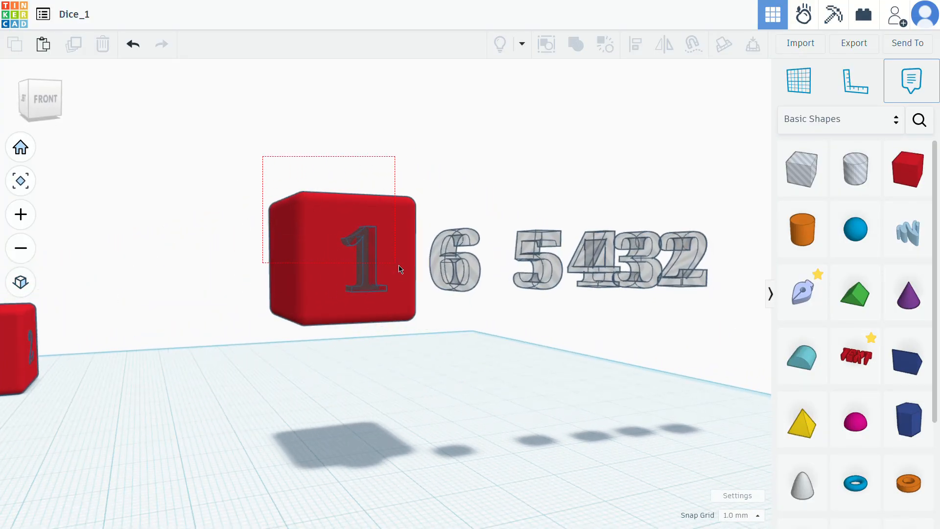
{"action": "left_click_drag", "start_coordinate": [419, 323], "coordinate": [422, 331]}
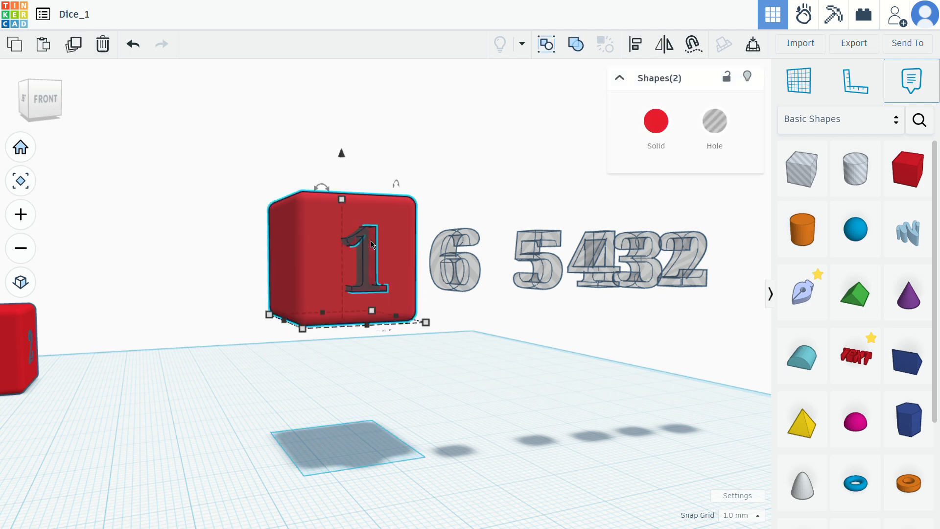
{"action": "left_click", "coordinate": [595, 41]}
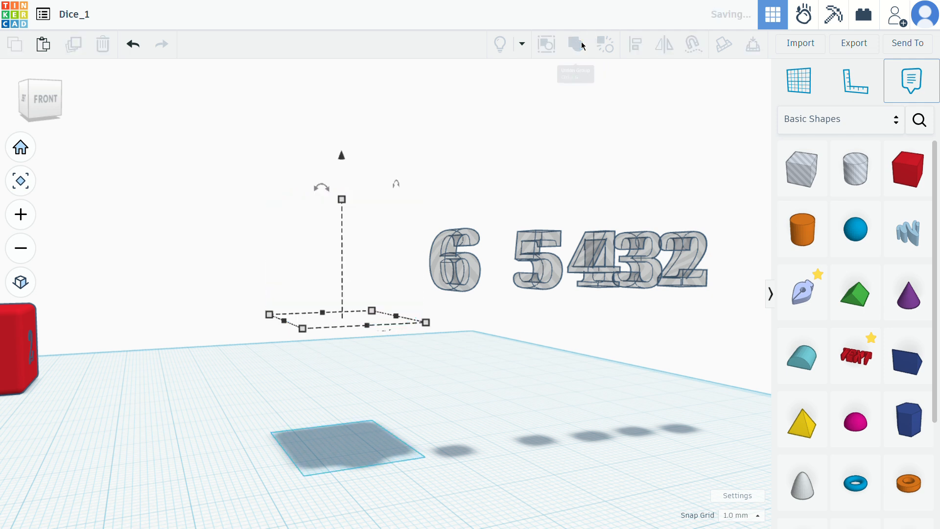
{"action": "left_click", "coordinate": [436, 160]}
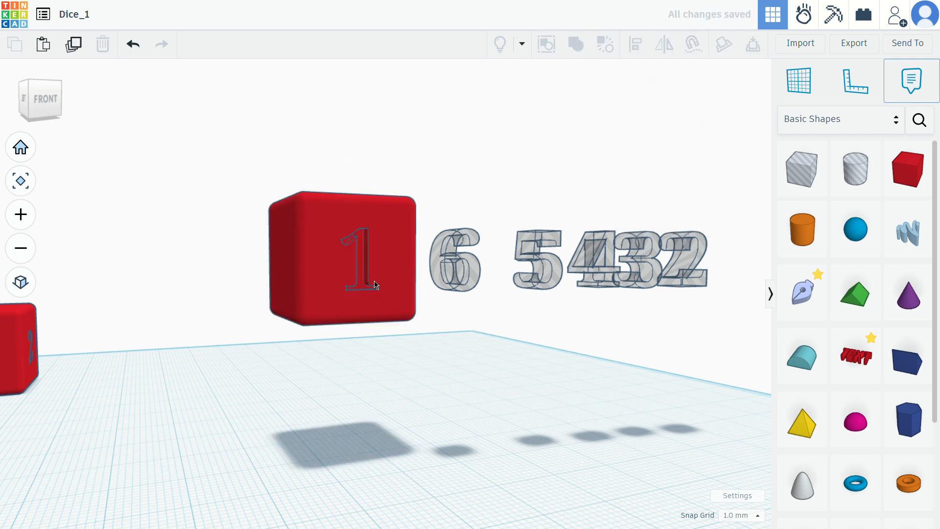
Try rotating the number 6 hole 180° about its vertical axis, and undo the rotation
{"action": "right_click_drag", "start_coordinate": [456, 274], "coordinate": [554, 289]}
{"action": "left_click", "coordinate": [476, 372]}
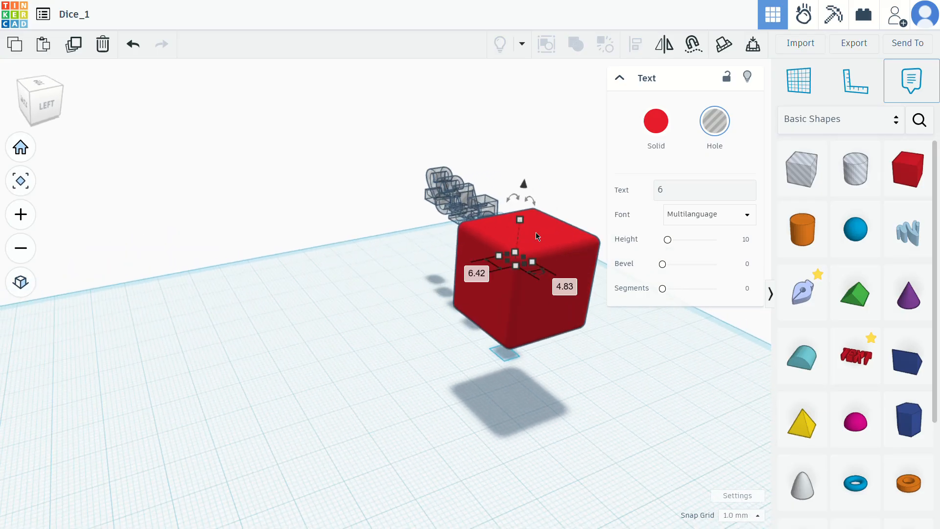
{"action": "right_click_drag", "start_coordinate": [637, 372], "coordinate": [485, 304]}
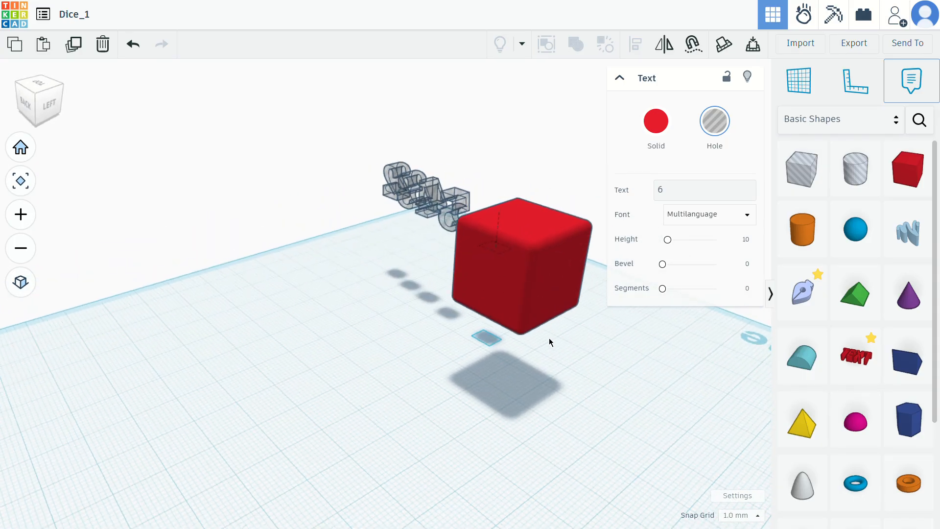
{"action": "right_click_drag", "start_coordinate": [549, 340], "coordinate": [403, 328]}
{"action": "right_click_drag", "start_coordinate": [514, 341], "coordinate": [422, 336]}
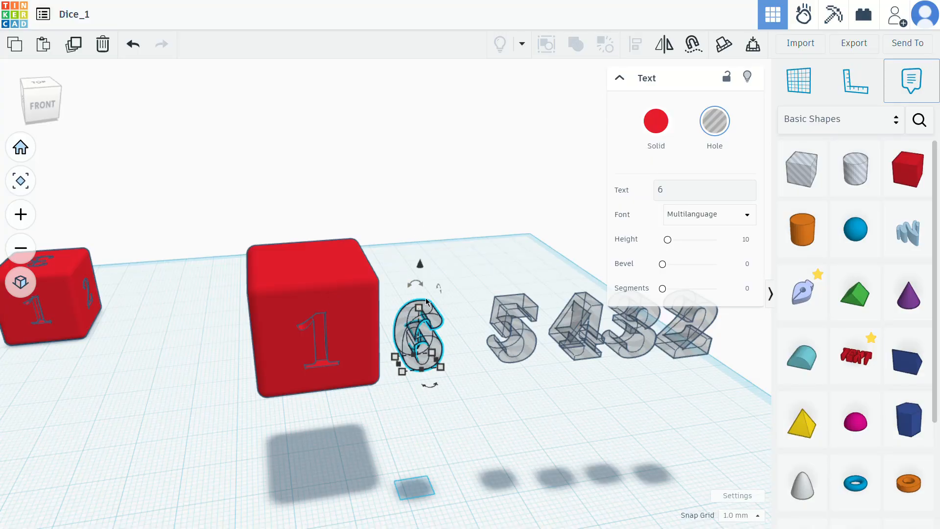
{"action": "right_click_drag", "start_coordinate": [345, 382], "coordinate": [113, 395]}
{"action": "left_click_drag", "start_coordinate": [427, 464], "coordinate": [412, 416]}
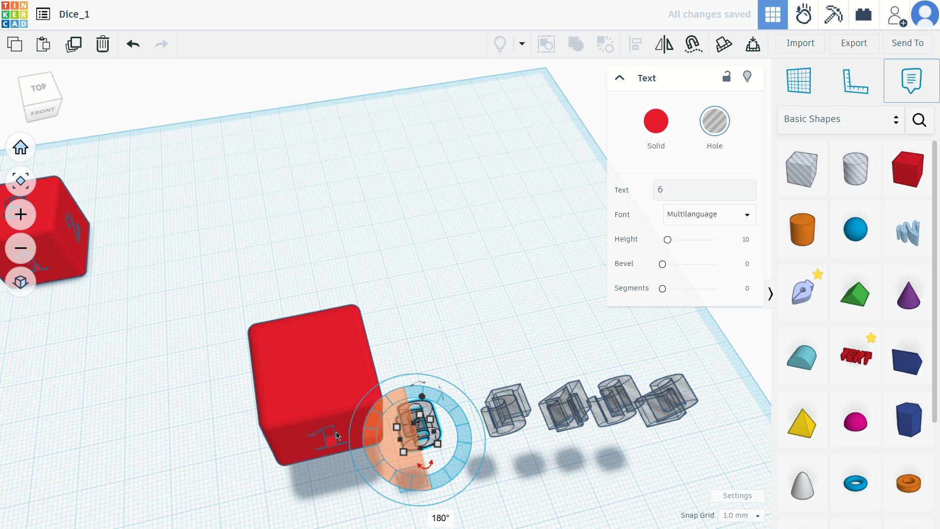
{"action": "key", "text": "ctrl+z"}
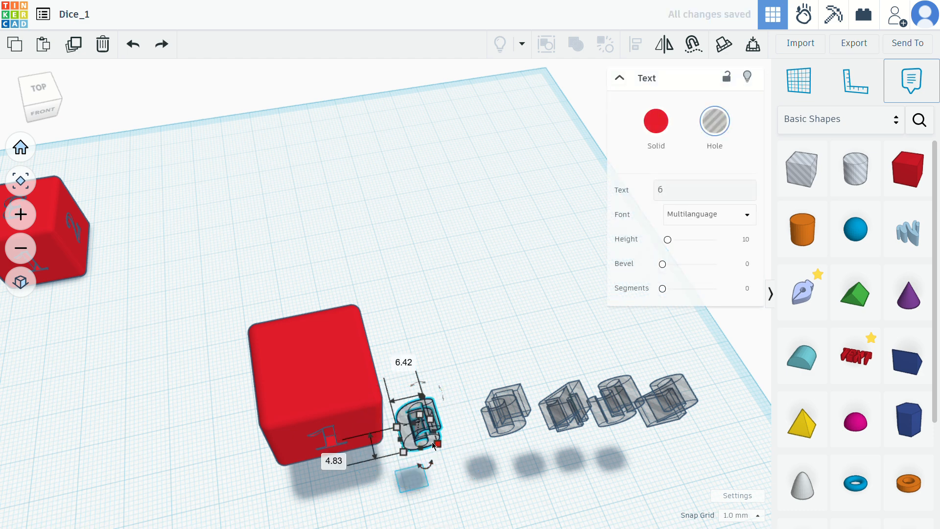
Mirror the number 6 hole sideways so that it reads correctly from the back of the box
{"action": "left_click", "coordinate": [671, 50]}
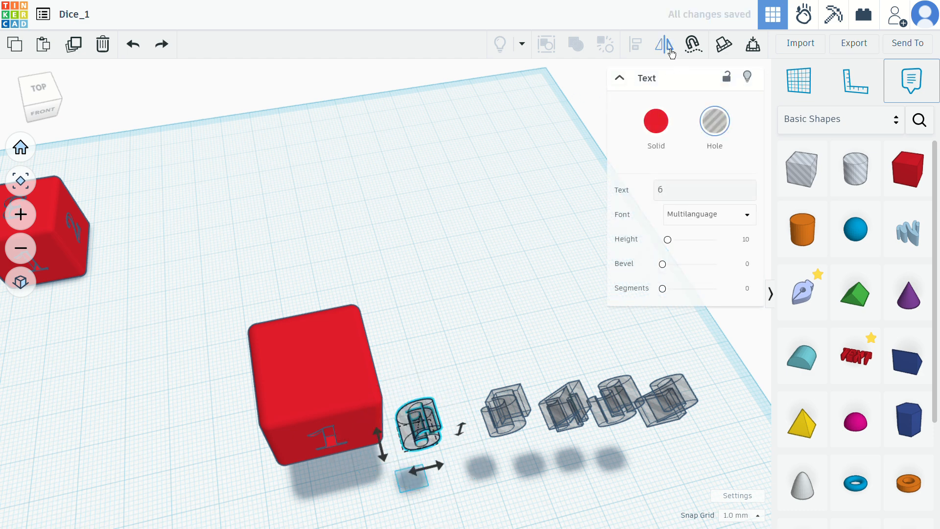
{"action": "left_click", "coordinate": [425, 467]}
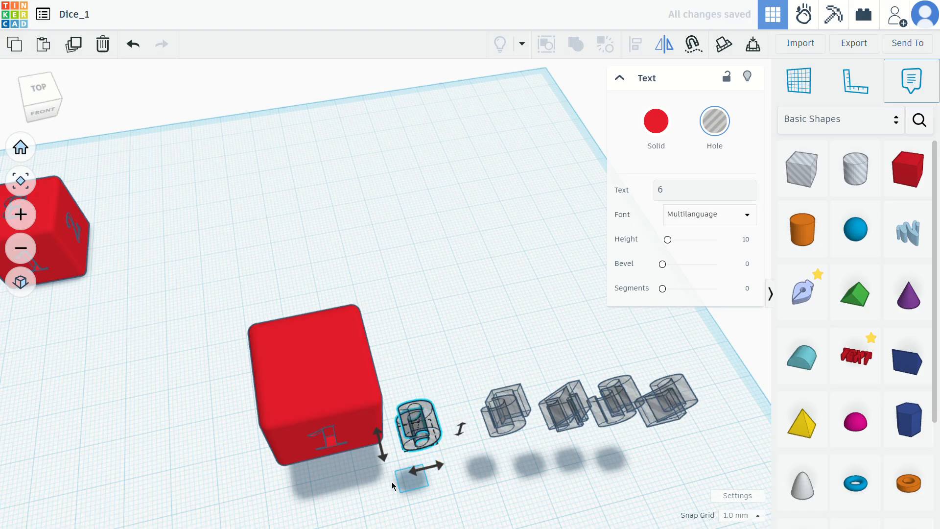
{"action": "right_click_drag", "start_coordinate": [385, 483], "coordinate": [322, 252]}
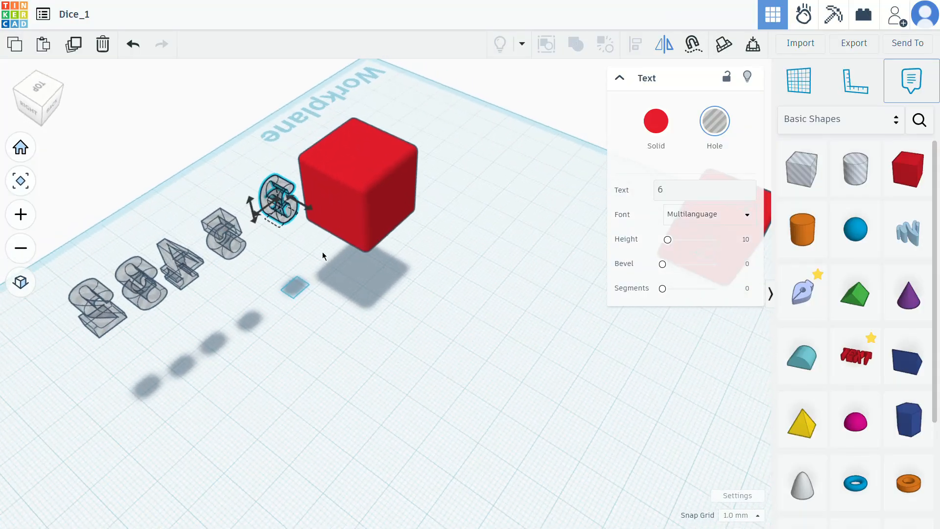
Move the number 6 hole behind the large box, in front of its back face
{"action": "left_click", "coordinate": [297, 222]}
{"action": "left_click", "coordinate": [297, 223]}
{"action": "left_click_drag", "start_coordinate": [296, 223], "coordinate": [428, 236]}
{"action": "right_click_drag", "start_coordinate": [553, 315], "coordinate": [481, 250]}
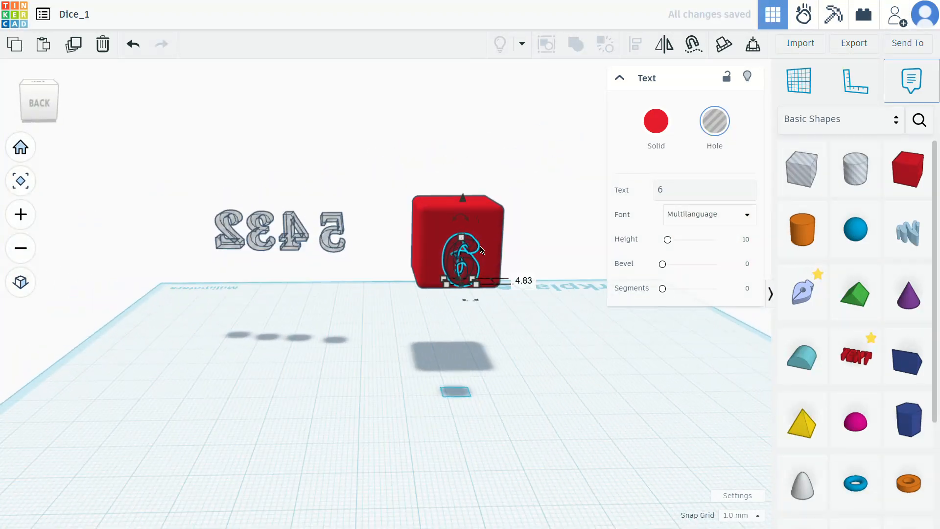
Place the workplane on the large box's back face and drop the number 6 hole onto it
{"action": "left_click", "coordinate": [803, 95]}
{"action": "left_click", "coordinate": [445, 241]}
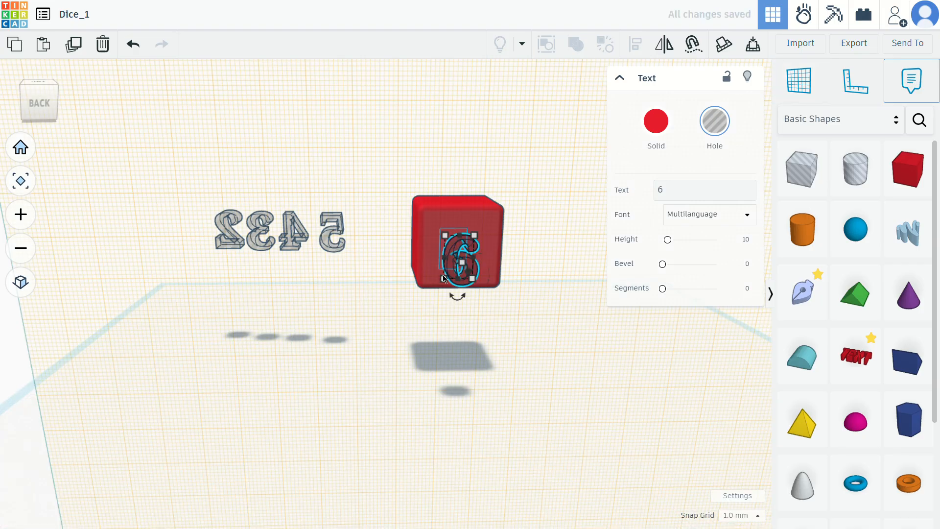
{"action": "key", "text": "d"}
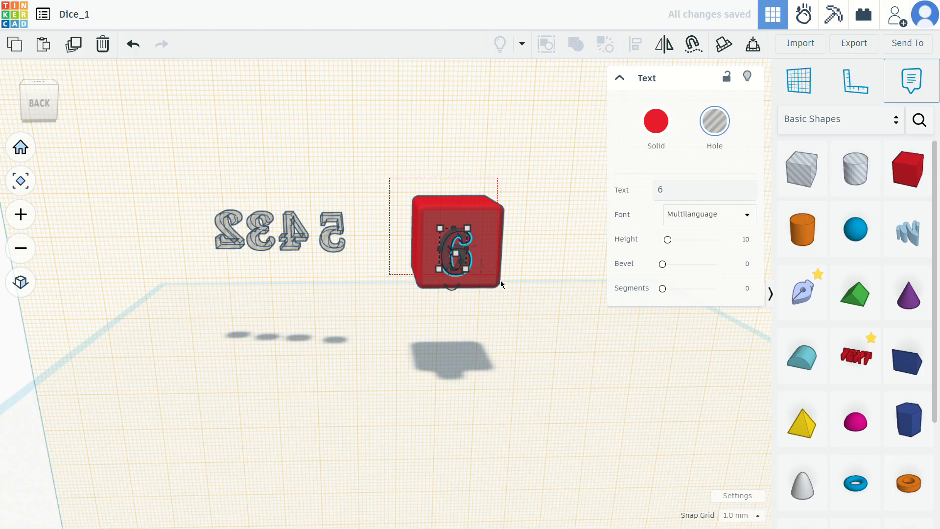
Align the number 6 hole with the large box, centred both horizontally and vertically on the back face
{"action": "left_click_drag", "start_coordinate": [510, 303], "coordinate": [510, 306]}
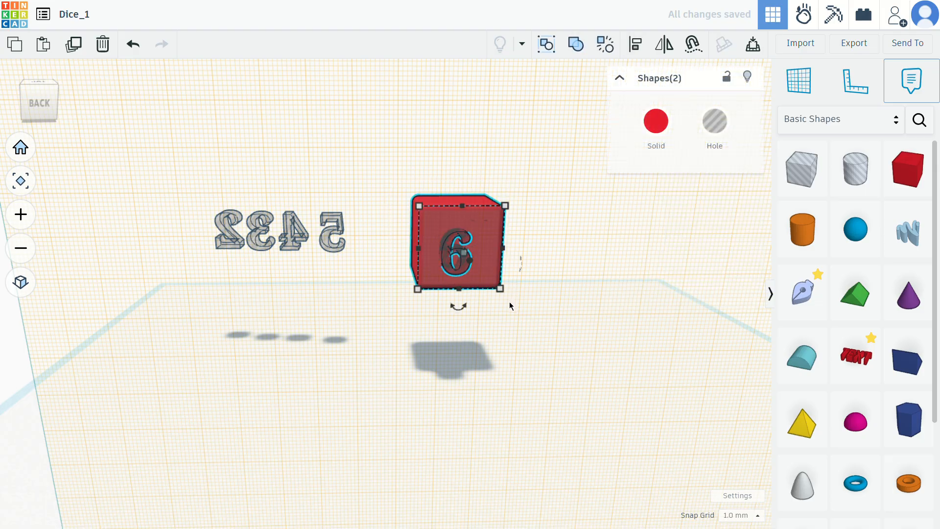
{"action": "left_click", "coordinate": [639, 50]}
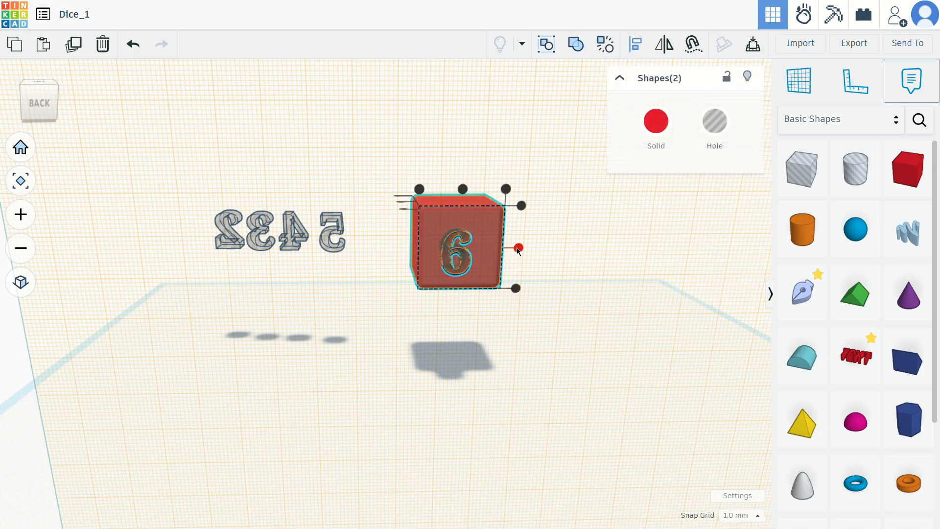
{"action": "left_click", "coordinate": [518, 247]}
{"action": "left_click", "coordinate": [463, 189]}
{"action": "left_click", "coordinate": [570, 264]}
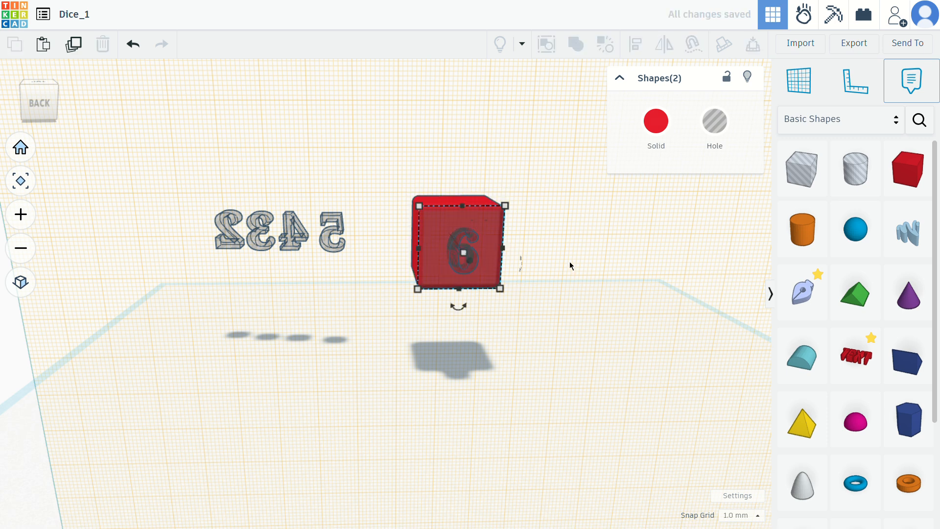
Sink the number 6 hole into the back face by setting its offset from the workplane to -2
{"action": "right_click_drag", "start_coordinate": [583, 276], "coordinate": [538, 274]}
{"action": "scroll", "coordinate": [509, 343], "scroll_direction": "up", "scroll_amount": 5}
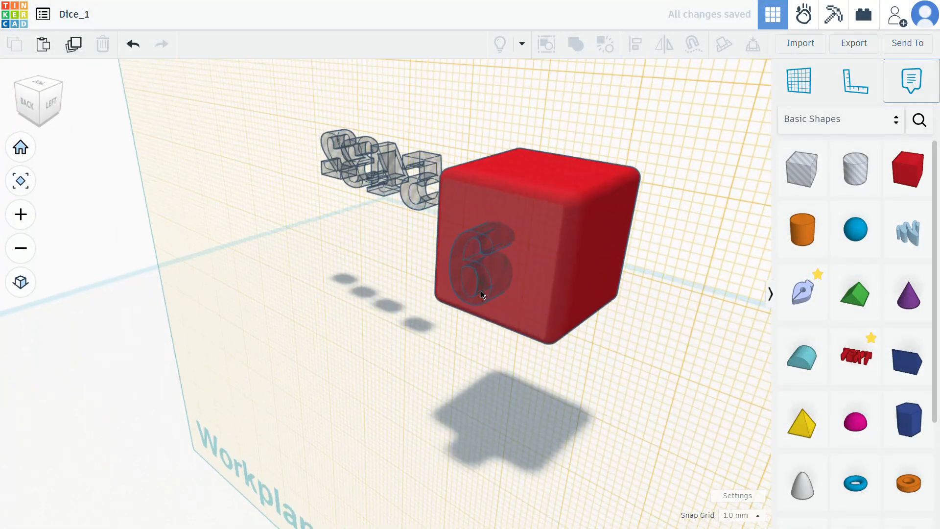
{"action": "left_click", "coordinate": [475, 268]}
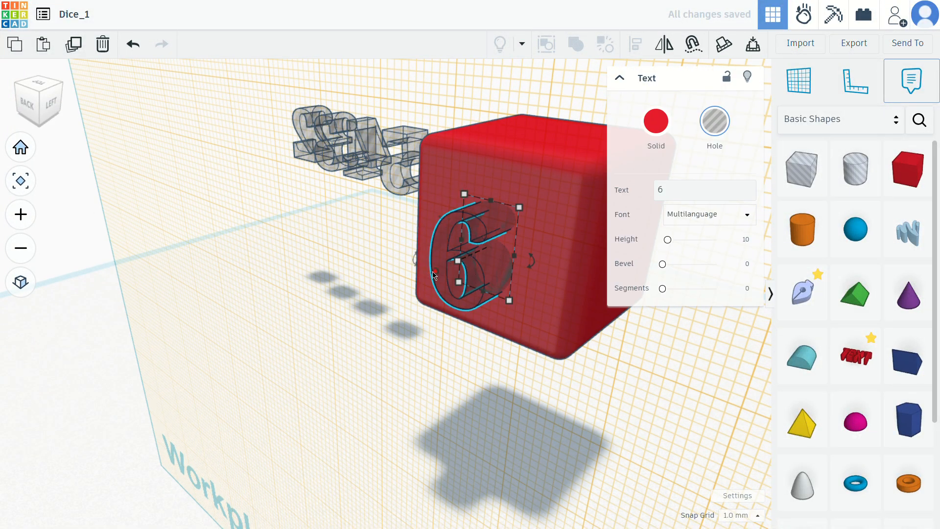
{"action": "mouse_move", "coordinate": [435, 274]}
{"action": "left_mouse_down"}
{"action": "mouse_move", "coordinate": [446, 271]}
{"action": "mouse_move", "coordinate": [435, 276]}
{"action": "left_mouse_up"}
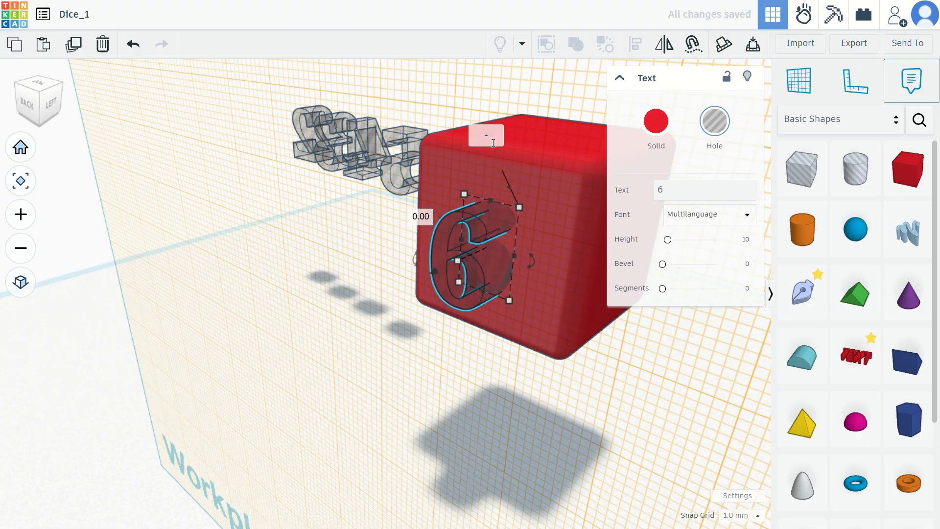
{"action": "key", "text": "Return"}
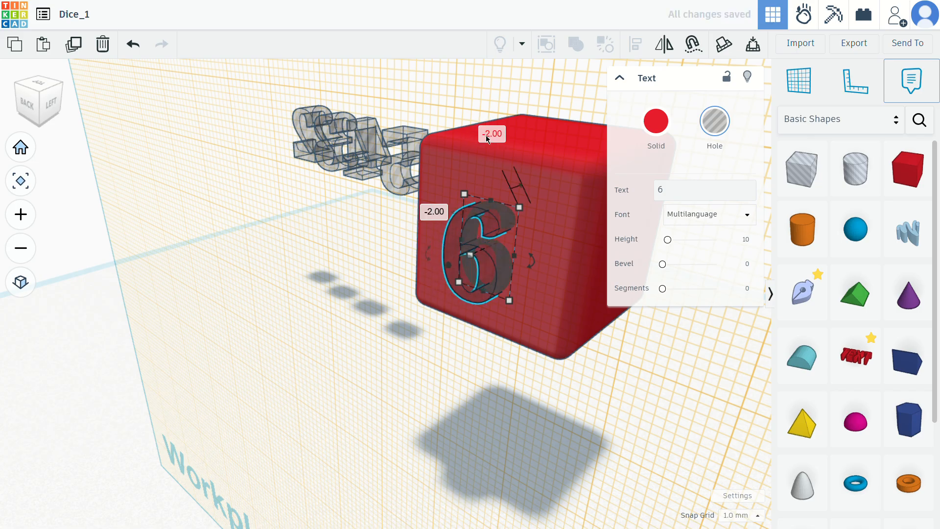
Group the large box with the number 6 hole to engrave it into the back face
{"action": "right_click_drag", "start_coordinate": [444, 430], "coordinate": [584, 385]}
{"action": "left_click", "coordinate": [582, 377]}
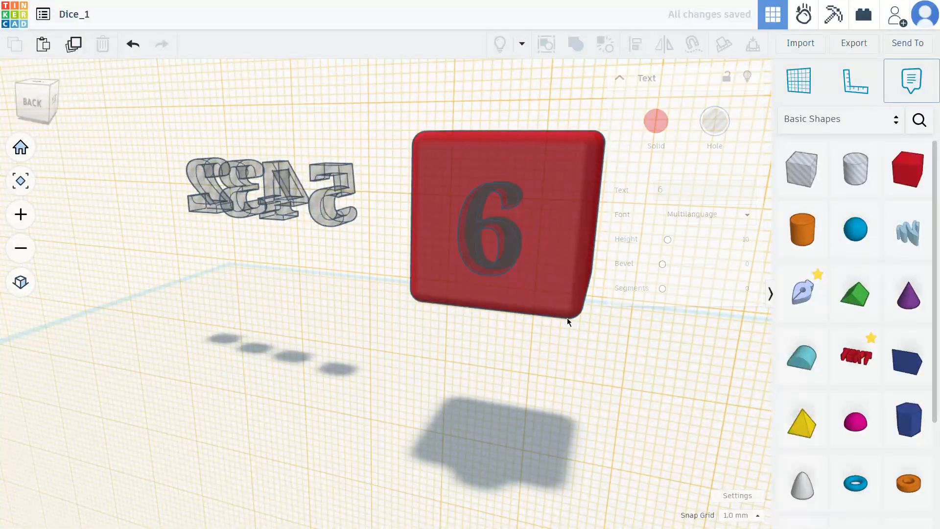
{"action": "left_click_drag", "start_coordinate": [536, 301], "coordinate": [537, 302]}
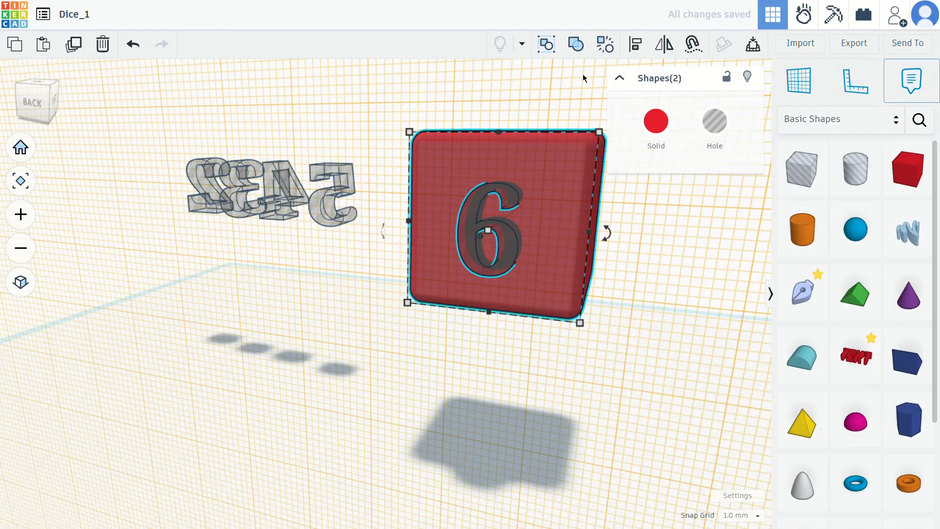
{"action": "left_click", "coordinate": [586, 45]}
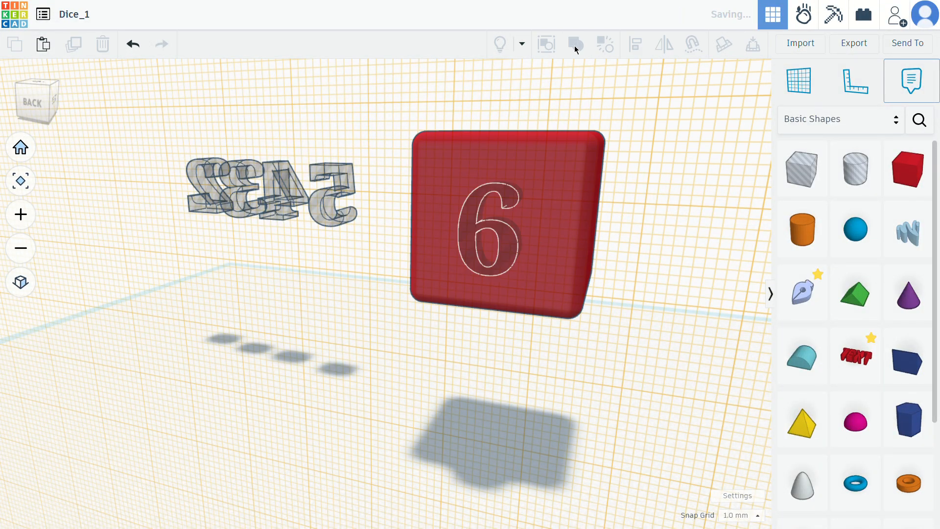
{"action": "left_click", "coordinate": [637, 348]}
Return the workplane to the base grid and bring the die's blank right face into view
{"action": "scroll", "coordinate": [634, 349], "scroll_direction": "down", "scroll_amount": 5}
{"action": "right_click_drag", "start_coordinate": [489, 357], "coordinate": [357, 276]}
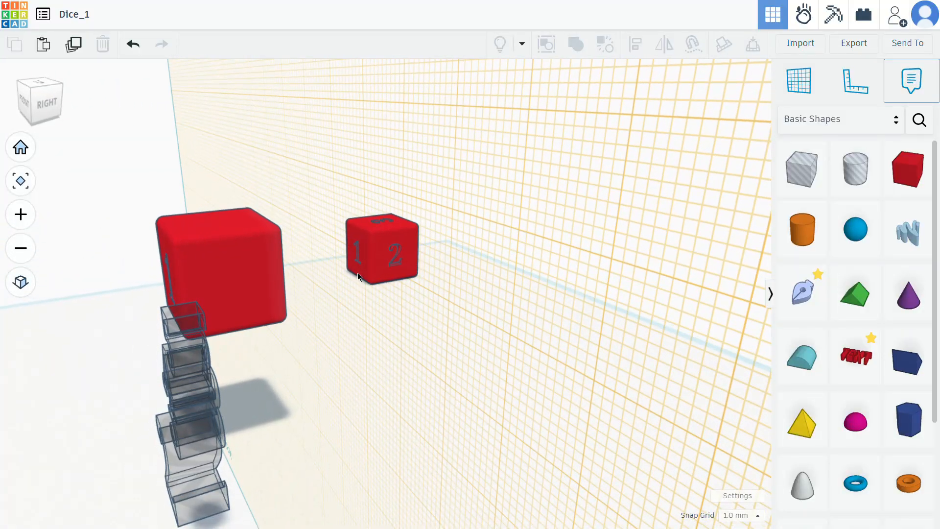
{"action": "left_click", "coordinate": [791, 90]}
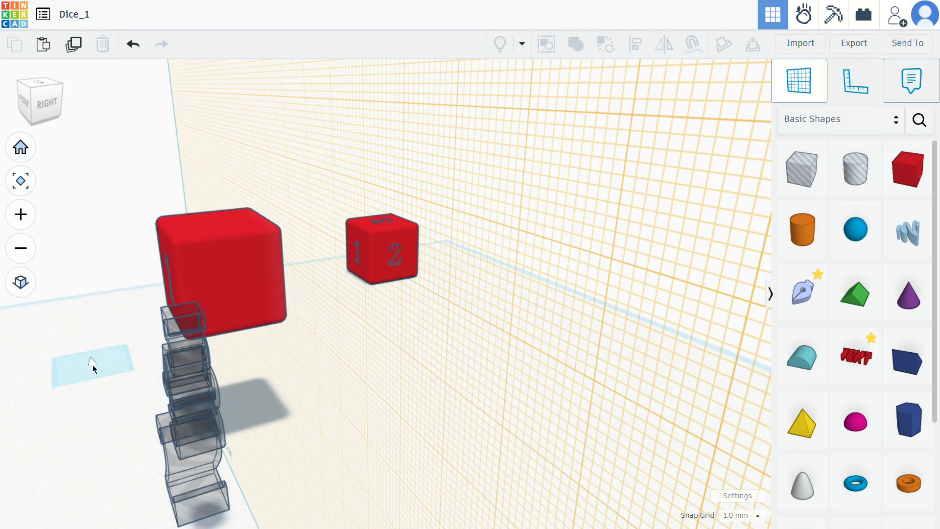
{"action": "left_click", "coordinate": [88, 363]}
{"action": "right_click_drag", "start_coordinate": [84, 357], "coordinate": [227, 285]}
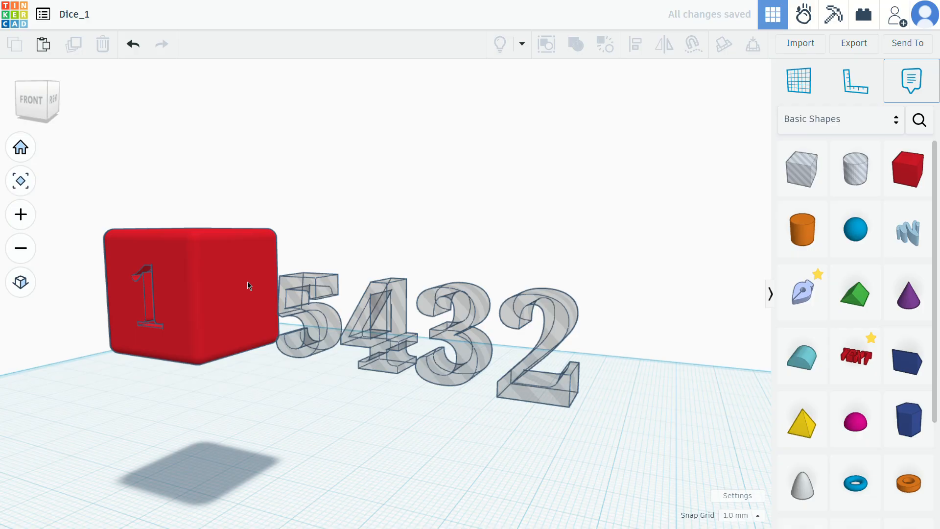
{"action": "right_click_drag", "start_coordinate": [252, 289], "coordinate": [303, 411]}
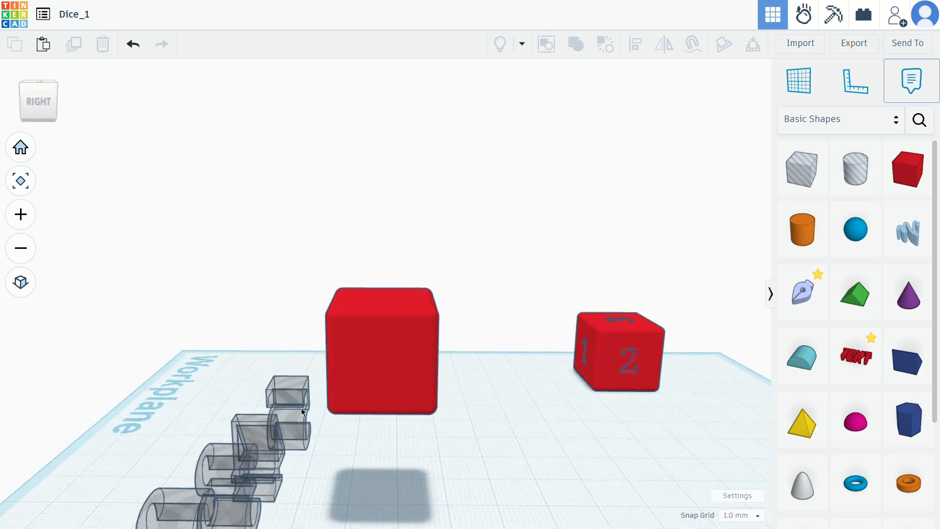
Move the number 5 hole in front of the large box's right face and rotate it to face outward
{"action": "left_click", "coordinate": [295, 414]}
{"action": "left_click_drag", "start_coordinate": [295, 411], "coordinate": [368, 413]}
{"action": "right_click_drag", "start_coordinate": [323, 465], "coordinate": [352, 465]}
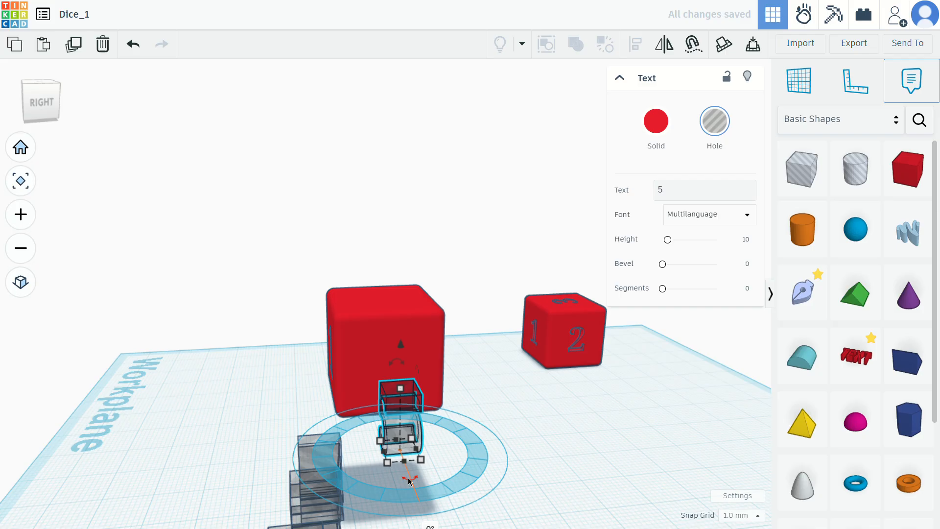
{"action": "left_click_drag", "start_coordinate": [410, 479], "coordinate": [556, 440]}
{"action": "left_click", "coordinate": [563, 449]}
{"action": "right_click_drag", "start_coordinate": [562, 449], "coordinate": [549, 436]}
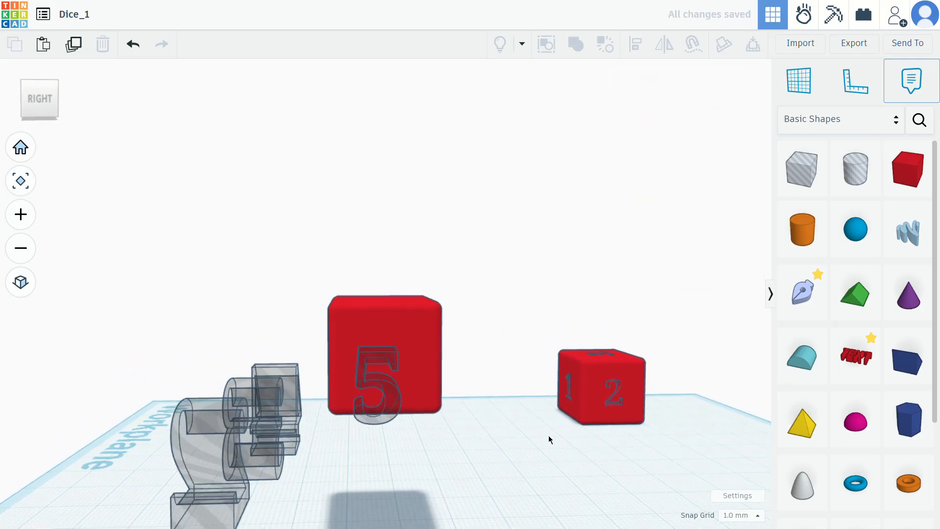
Place the workplane on the large box's right face and drop the number 5 hole onto it
{"action": "left_click", "coordinate": [385, 394]}
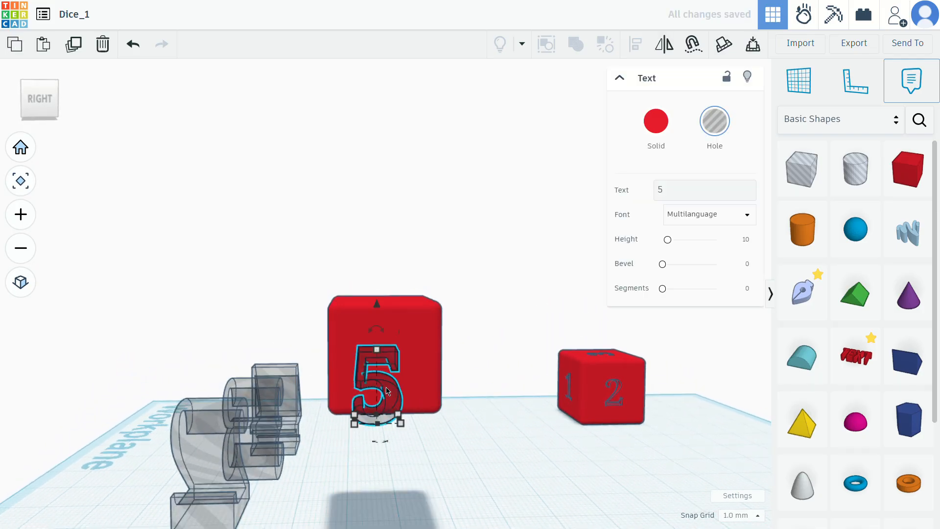
{"action": "left_click", "coordinate": [799, 80]}
{"action": "left_click", "coordinate": [403, 340]}
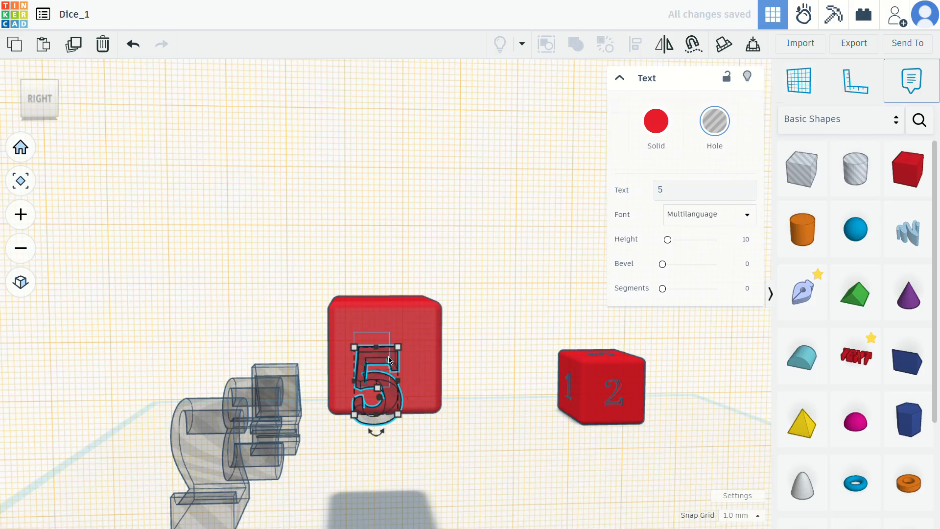
{"action": "key", "text": "d"}
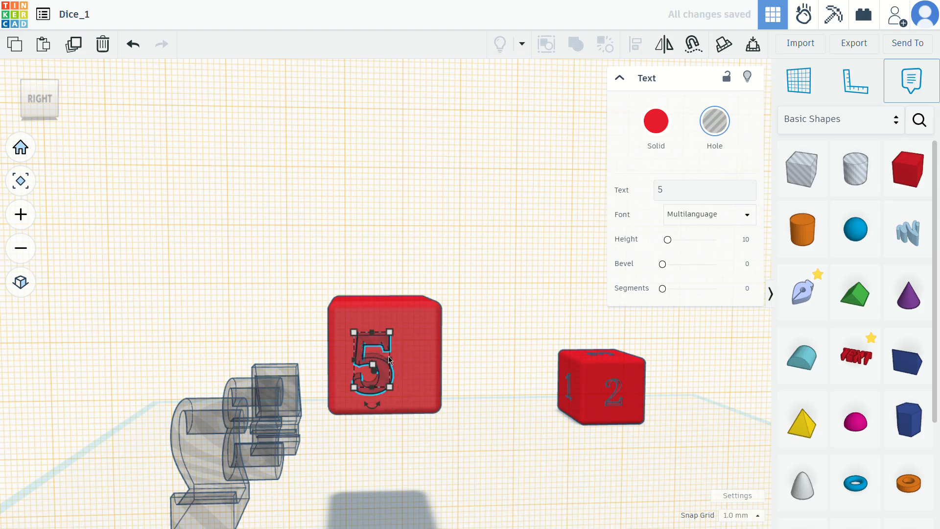
Align the number 5 hole with the large box, centred both horizontally and vertically on the right face
{"action": "left_click", "coordinate": [316, 282]}
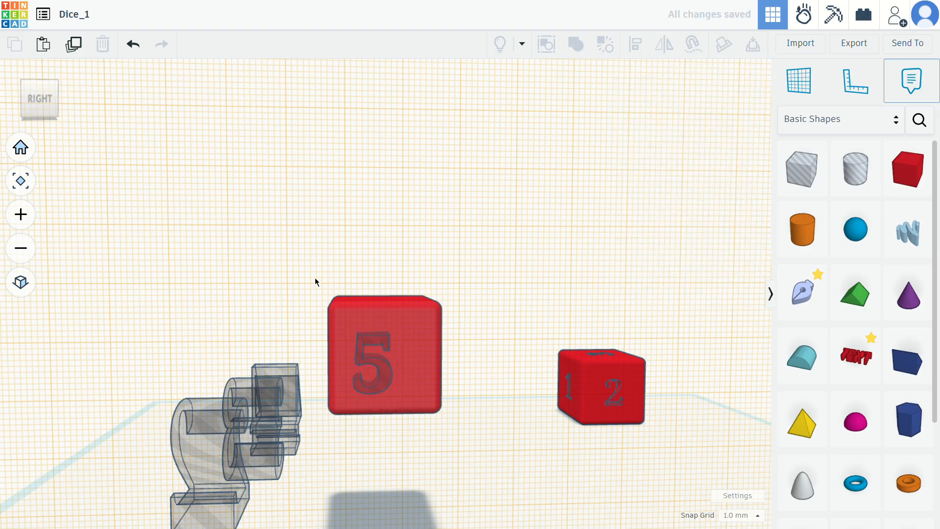
{"action": "left_click_drag", "start_coordinate": [385, 375], "coordinate": [385, 375]}
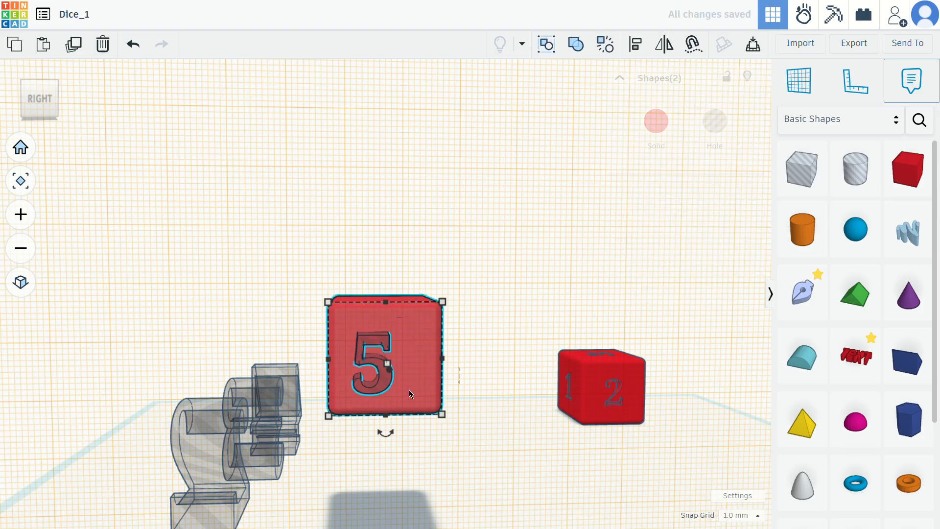
{"action": "left_click", "coordinate": [637, 47]}
{"action": "left_click", "coordinate": [385, 284]}
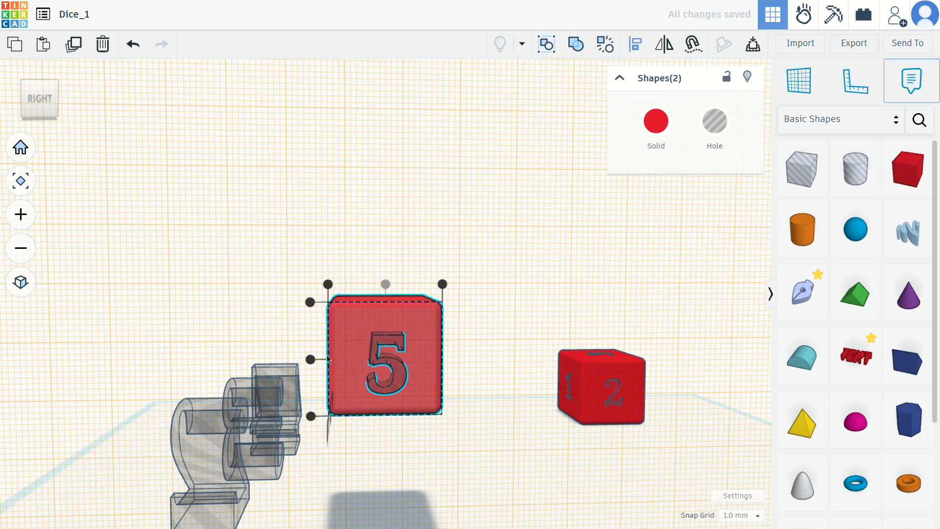
{"action": "left_click", "coordinate": [310, 359]}
{"action": "left_click", "coordinate": [561, 270]}
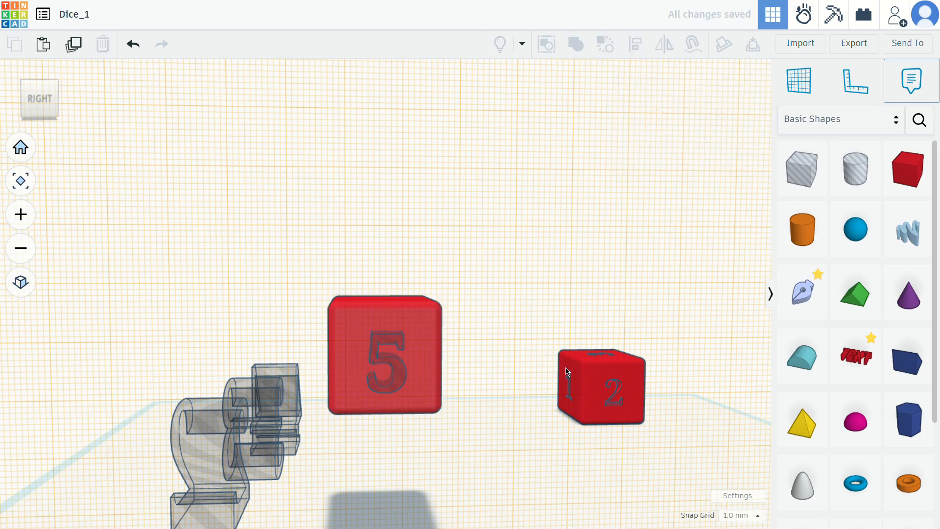
Try an offset of 2 from the workplane for the number 5 hole and undo it
{"action": "right_click_drag", "start_coordinate": [560, 270], "coordinate": [359, 382]}
{"action": "left_click", "coordinate": [364, 373]}
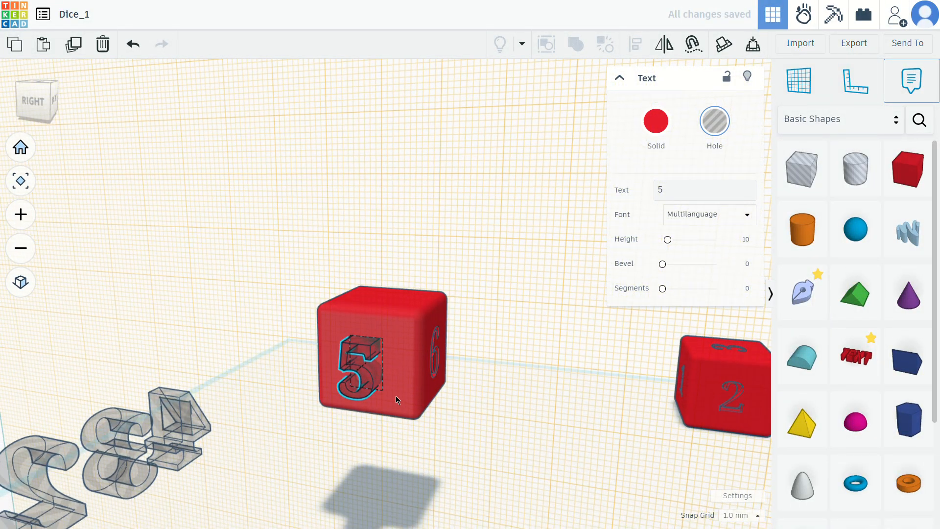
{"action": "right_click_drag", "start_coordinate": [396, 396], "coordinate": [321, 371]}
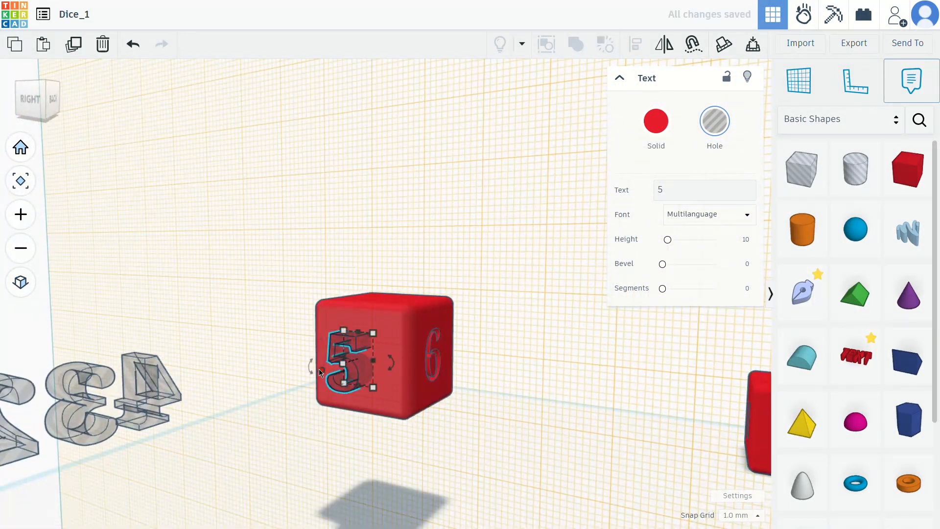
{"action": "left_click", "coordinate": [330, 327]}
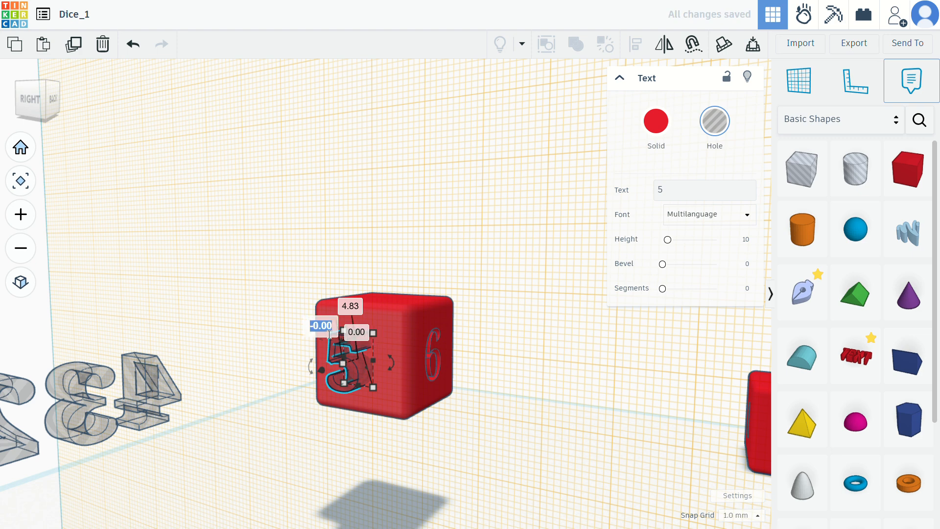
{"action": "type", "text": "2"}
{"action": "key", "text": "Return"}
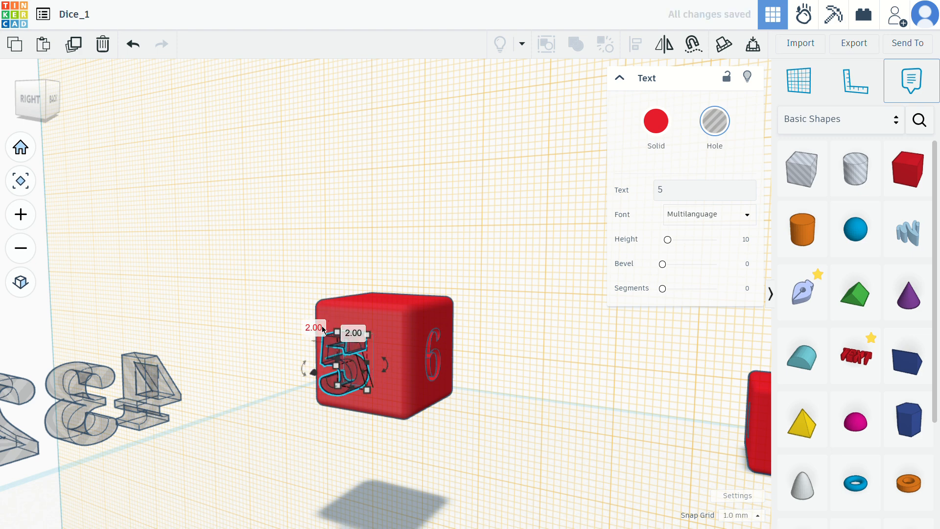
{"action": "key", "text": "ctrl+z"}
{"action": "left_click", "coordinate": [320, 375], "text": "shift"}
{"action": "key", "text": "ctrl+g"}
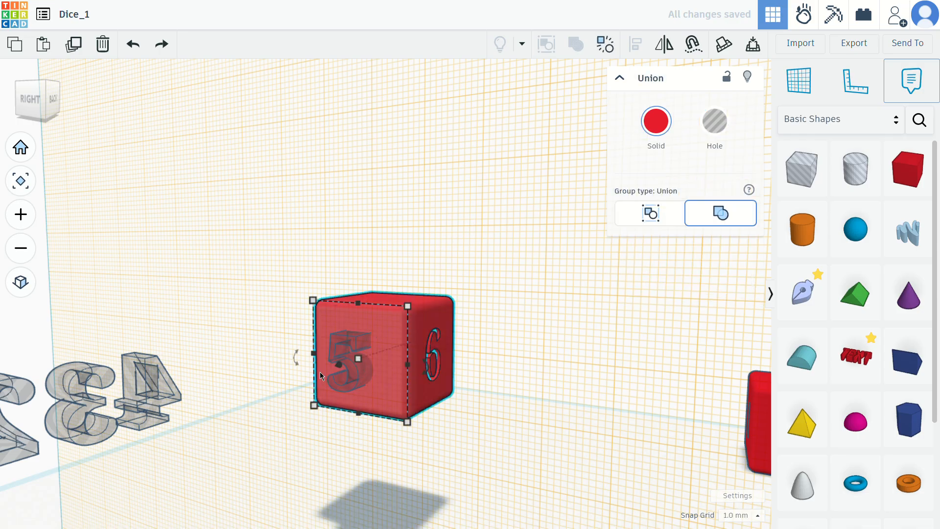
{"action": "key", "text": "Escape"}
Sink the number 5 hole into the right face by setting its offset from the workplane to -2
{"action": "left_click", "coordinate": [345, 365]}
{"action": "scroll", "coordinate": [310, 363], "scroll_direction": "up", "scroll_amount": 5}
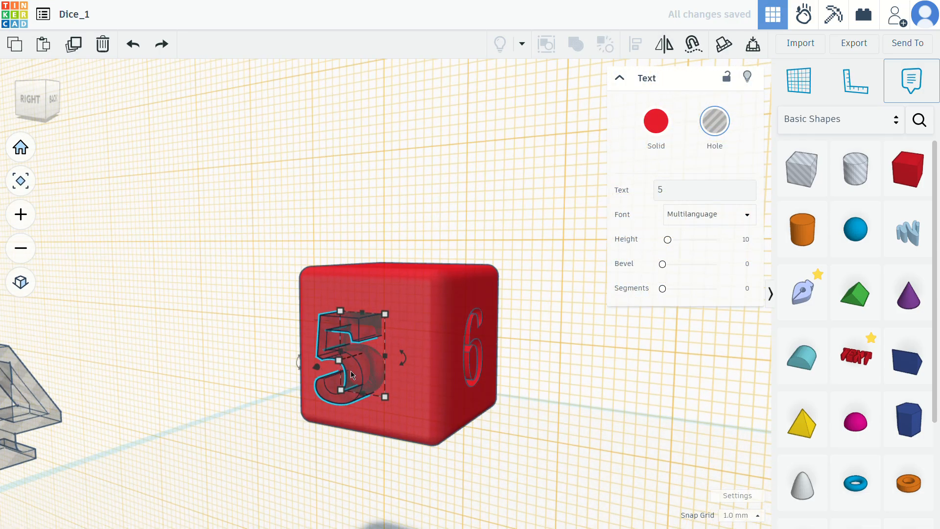
{"action": "left_click", "coordinate": [310, 363]}
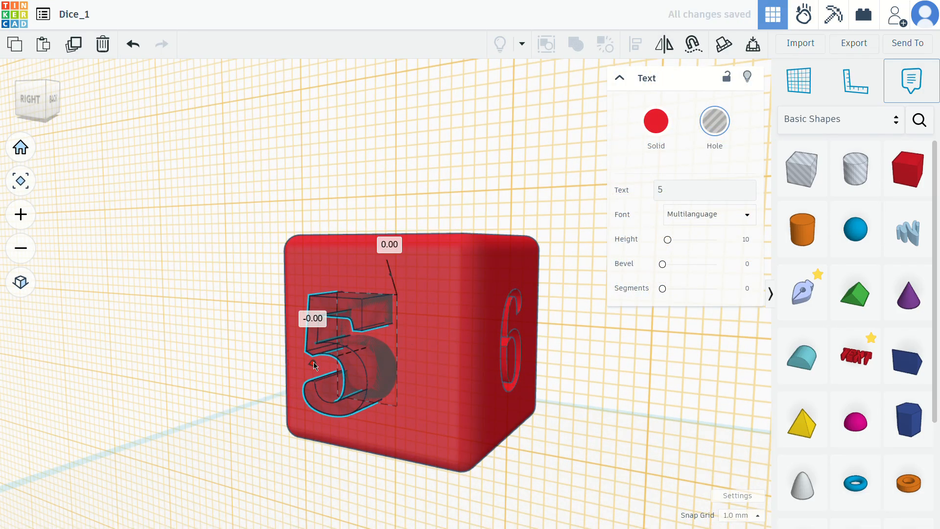
{"action": "left_click", "coordinate": [397, 249]}
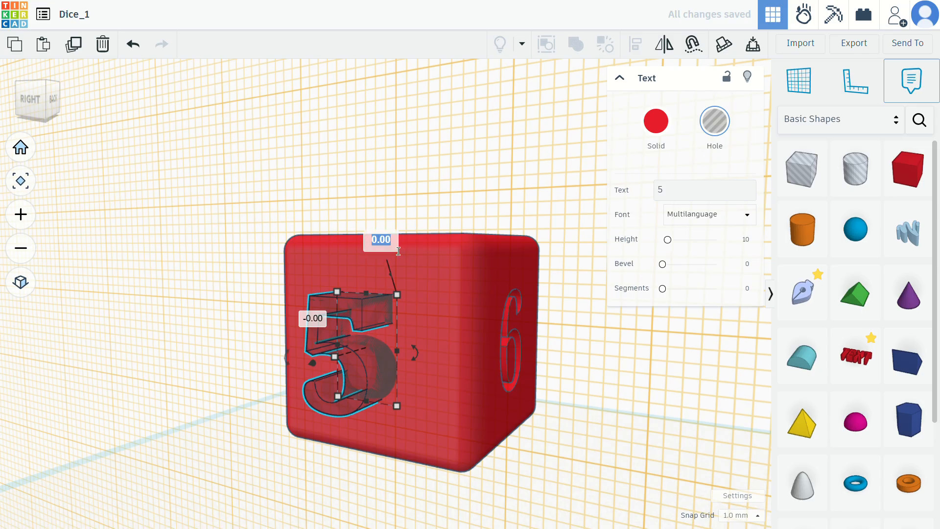
{"action": "type", "text": "-2"}
{"action": "key", "text": "Return"}
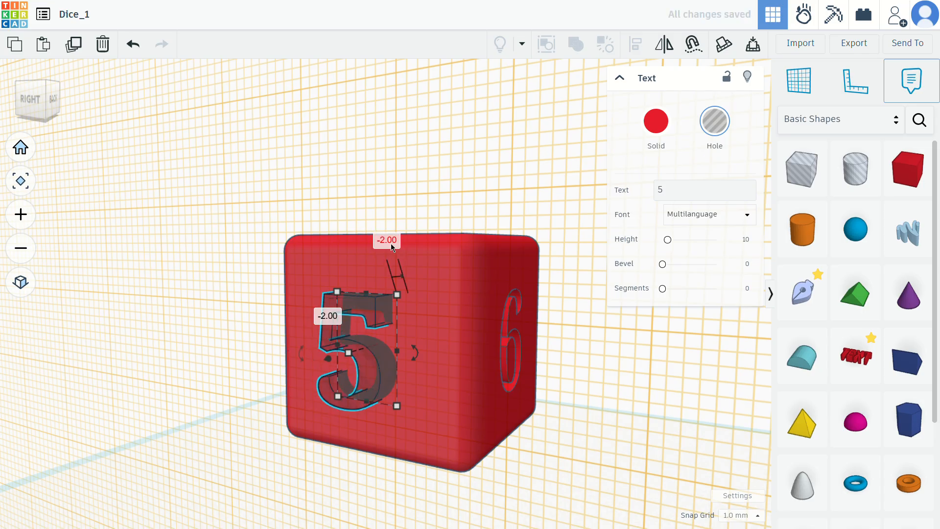
Group the large box with the number 5 hole to engrave it into the right face
{"action": "mouse_move", "coordinate": [593, 381]}
{"action": "right_mouse_down"}
{"action": "mouse_move", "coordinate": [642, 390]}
{"action": "mouse_move", "coordinate": [598, 371]}
{"action": "right_mouse_up"}
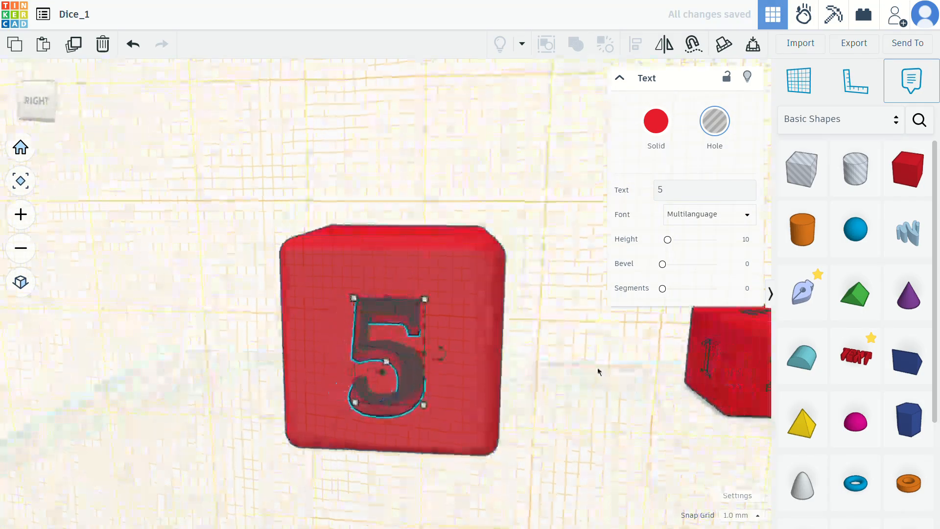
{"action": "left_click_drag", "start_coordinate": [479, 446], "coordinate": [479, 447]}
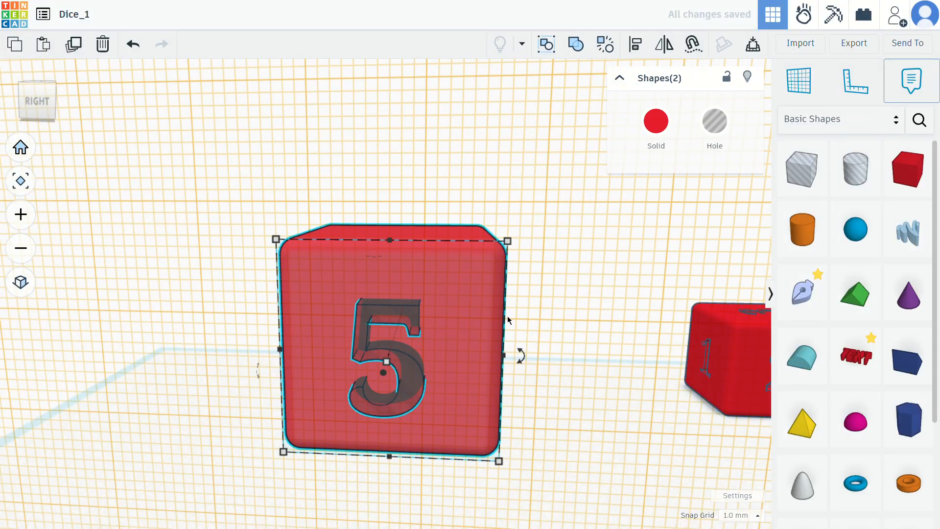
{"action": "left_click", "coordinate": [577, 44]}
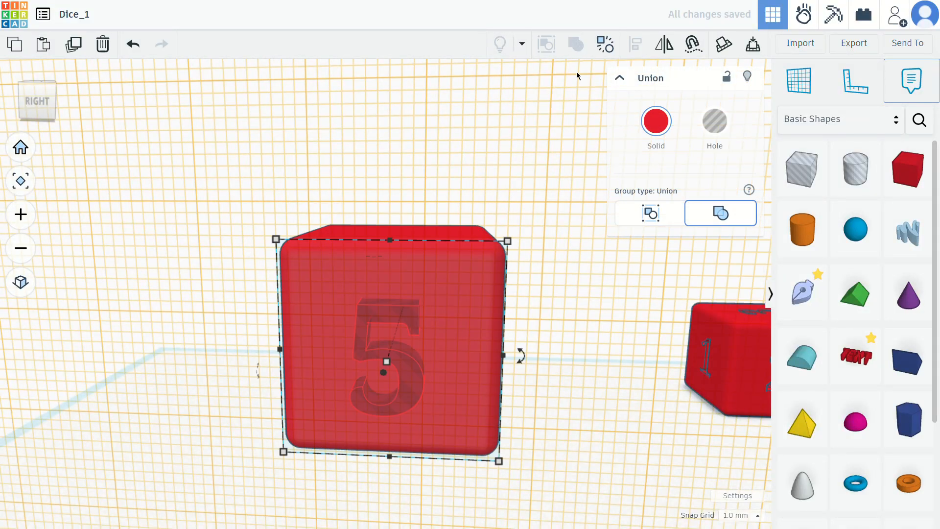
{"action": "left_click", "coordinate": [547, 323]}
{"action": "right_click_drag", "start_coordinate": [549, 319], "coordinate": [573, 225]}
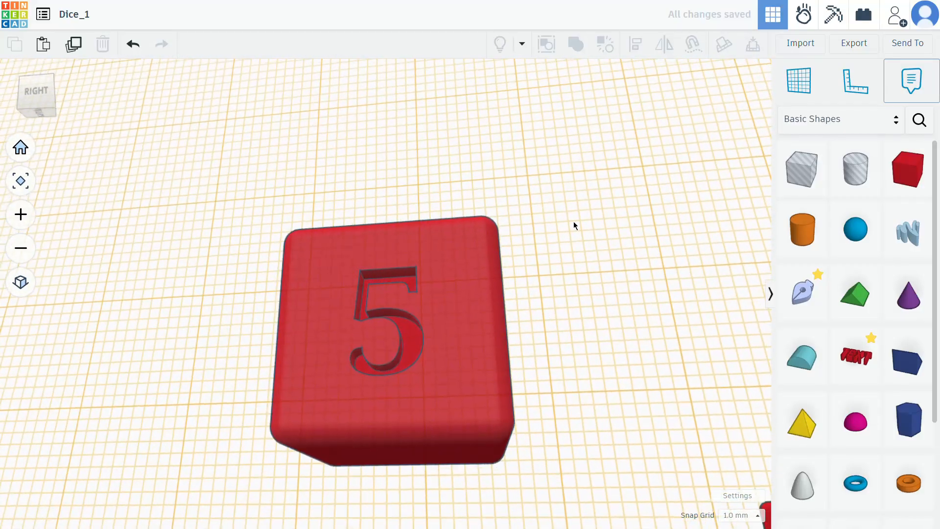
Return the workplane to the base grid and bring the remaining number holes into view from the front
{"action": "left_click", "coordinate": [798, 92]}
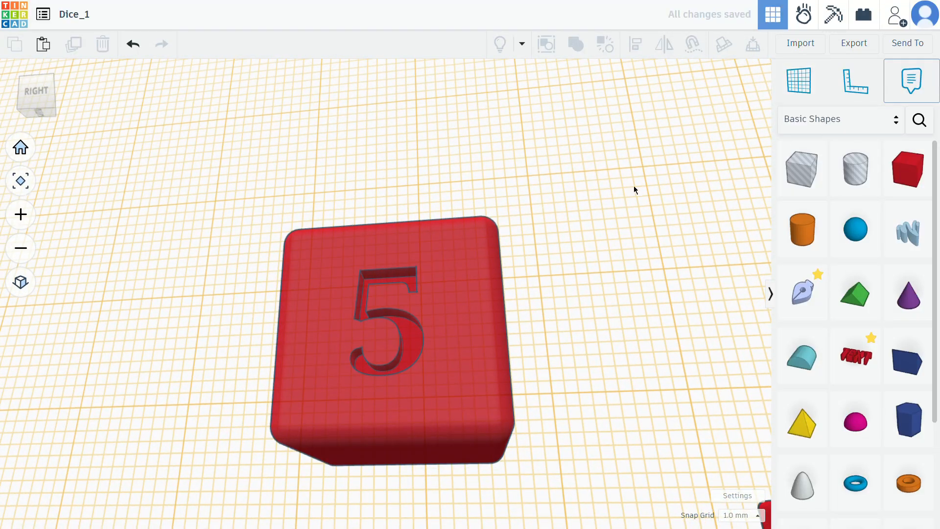
{"action": "scroll", "coordinate": [634, 191], "scroll_direction": "down", "scroll_amount": 5}
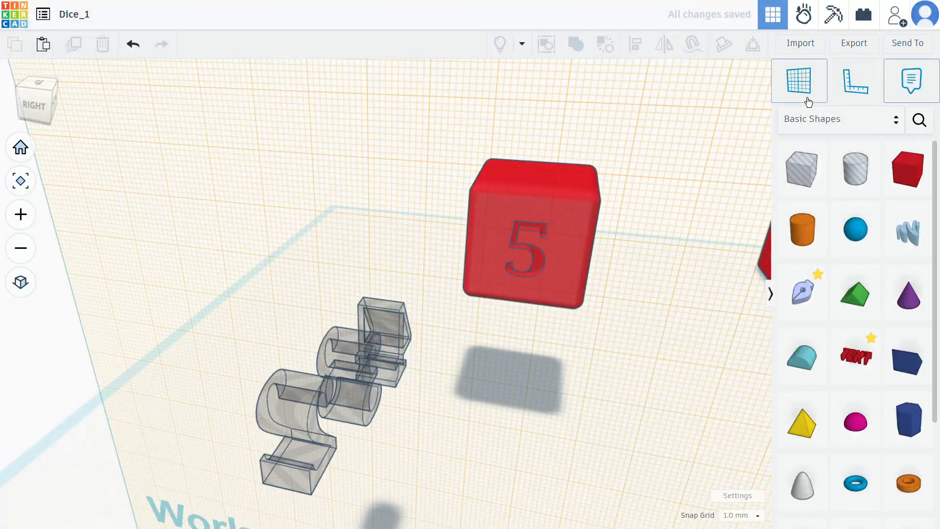
{"action": "right_click_drag", "start_coordinate": [680, 270], "coordinate": [710, 352]}
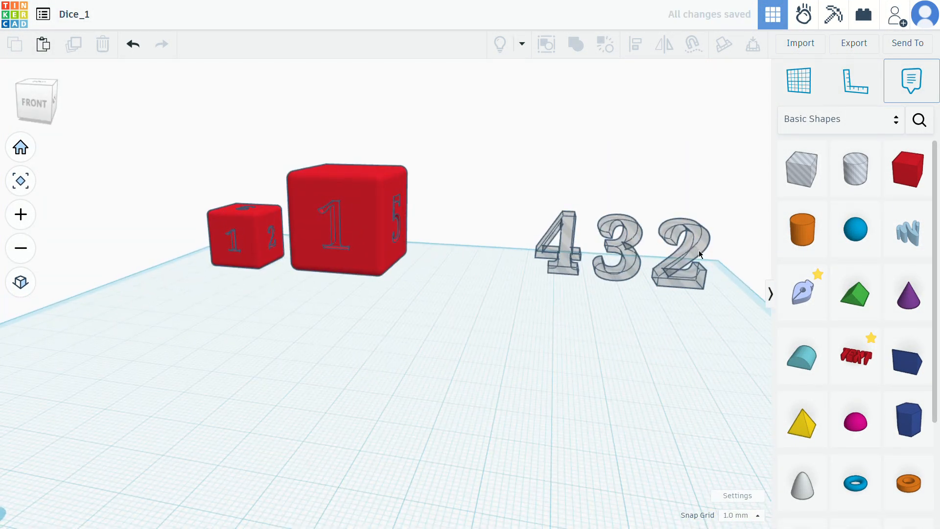
Move the number 2 hole to the large box's left side and rotate it 90° to face outward
{"action": "left_click_drag", "start_coordinate": [699, 250], "coordinate": [195, 253]}
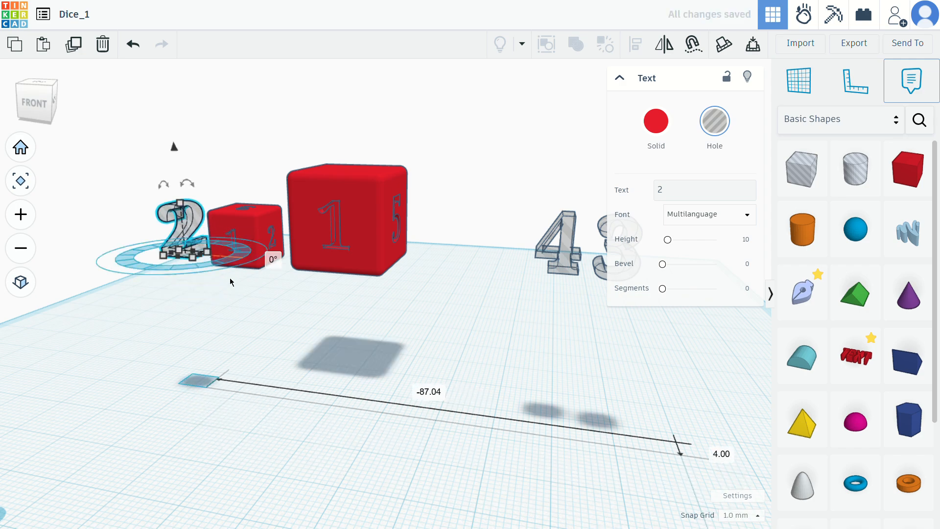
{"action": "right_click_drag", "start_coordinate": [230, 278], "coordinate": [546, 332]}
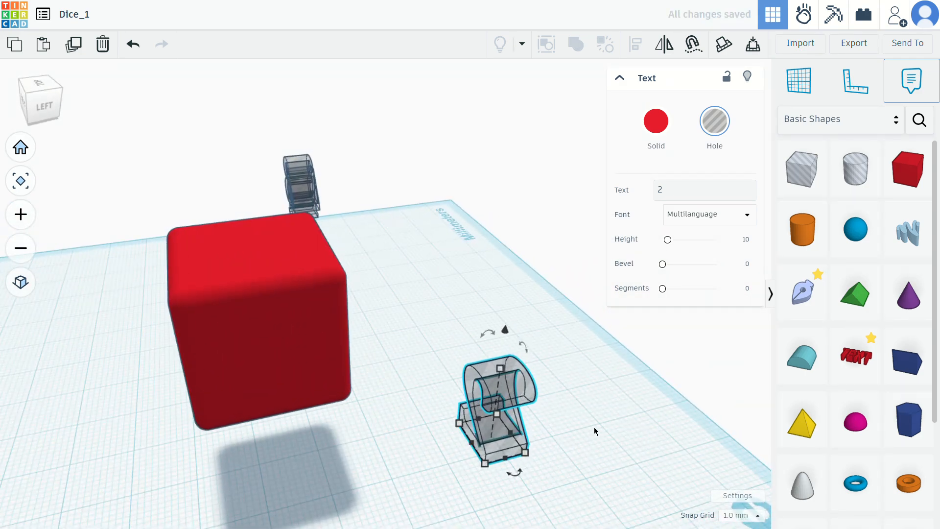
{"action": "right_click_drag", "start_coordinate": [594, 433], "coordinate": [407, 294]}
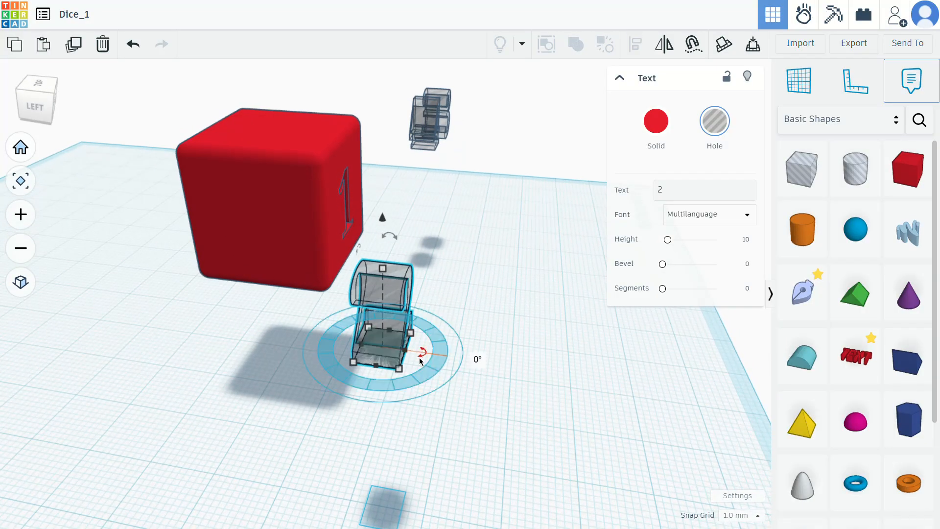
{"action": "left_click_drag", "start_coordinate": [421, 358], "coordinate": [383, 377]}
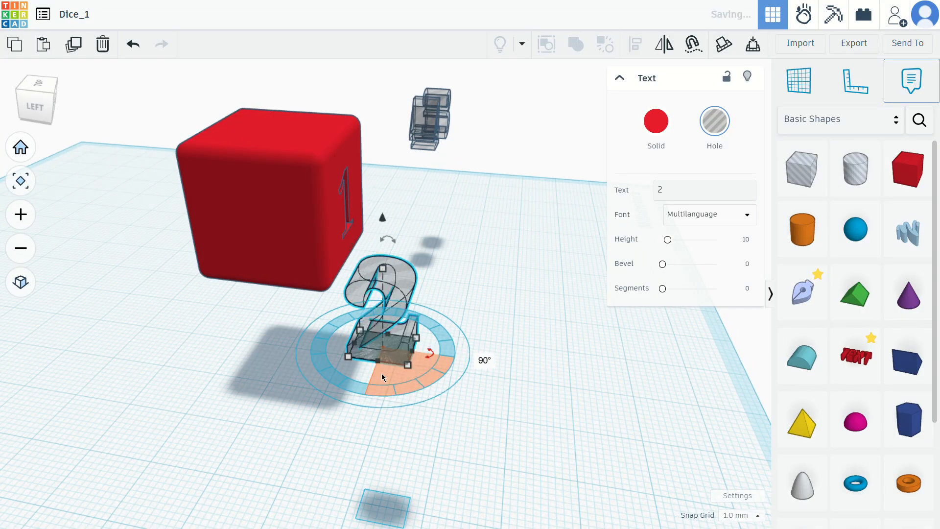
{"action": "left_click", "coordinate": [504, 329]}
{"action": "right_click_drag", "start_coordinate": [503, 329], "coordinate": [537, 292]}
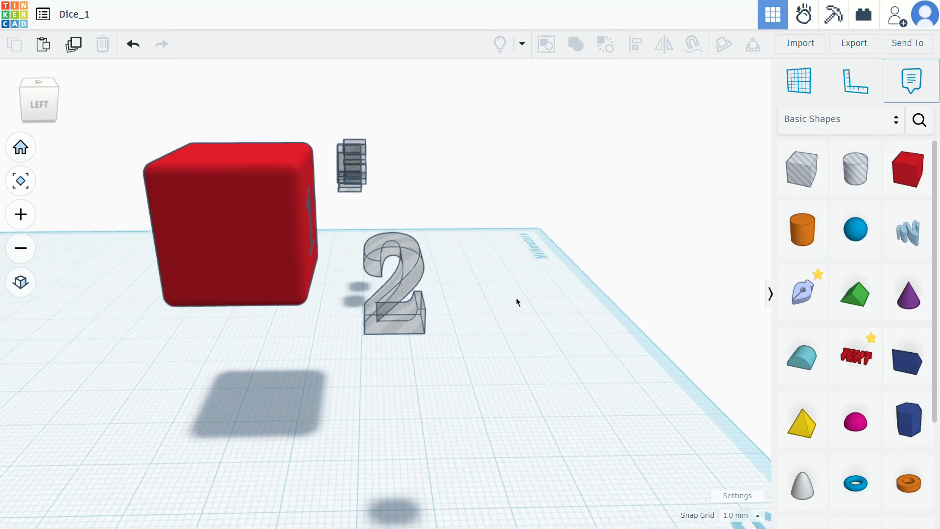
Move the number 2 hole in front of the left face, place the workplane on that face and drop the hole onto it
{"action": "left_click_drag", "start_coordinate": [411, 259], "coordinate": [222, 281]}
{"action": "right_click_drag", "start_coordinate": [196, 353], "coordinate": [478, 380]}
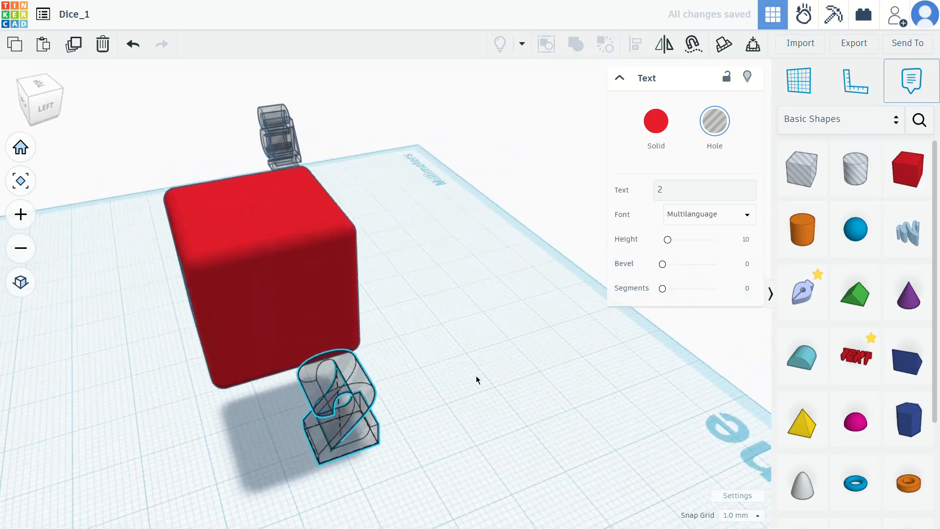
{"action": "left_click", "coordinate": [799, 80]}
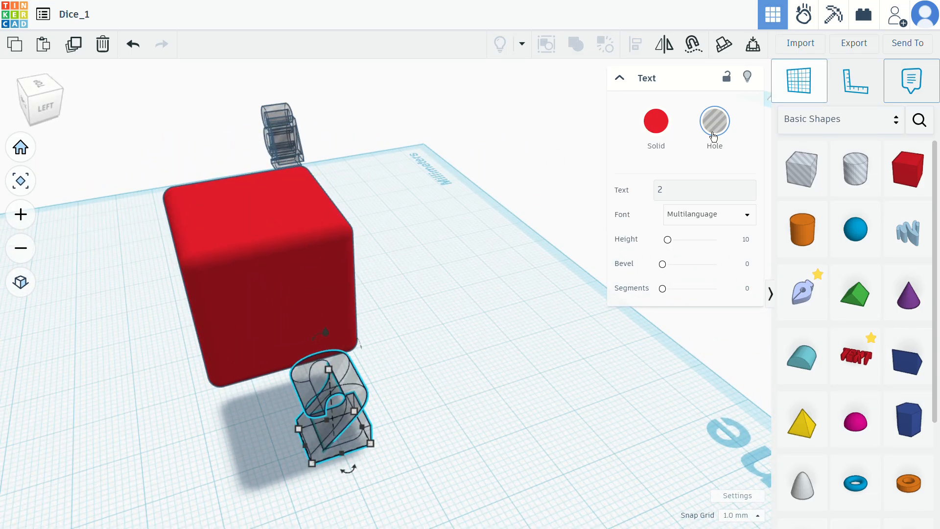
{"action": "left_click", "coordinate": [286, 315]}
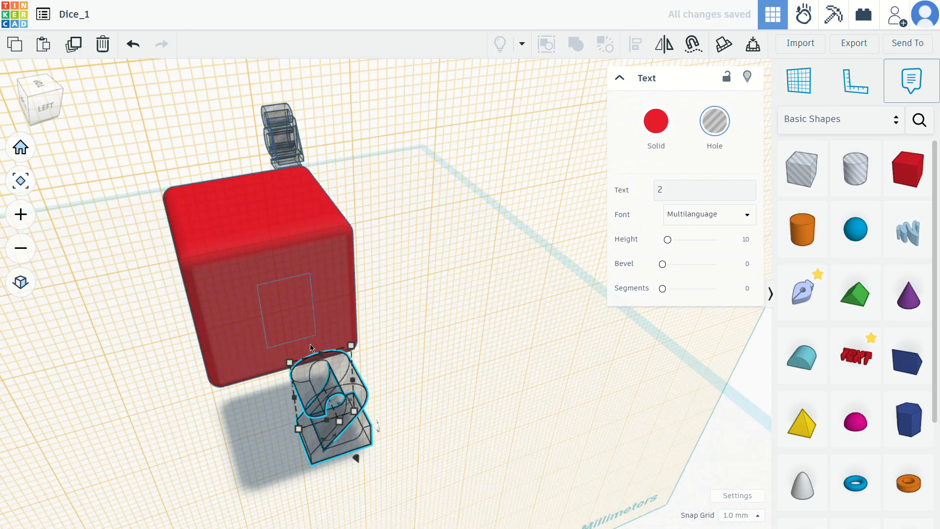
{"action": "key", "text": "d"}
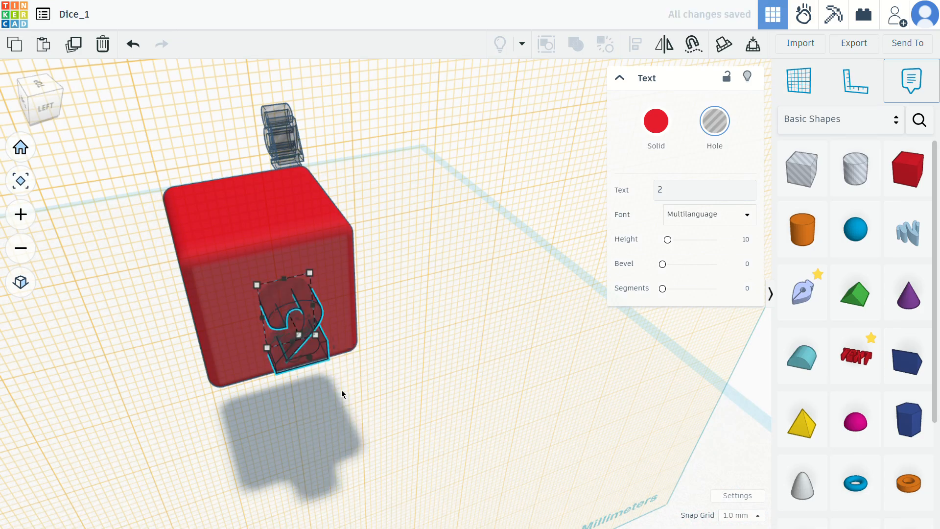
Align the number 2 hole to the centre of the large box's left face in both directions
{"action": "left_click", "coordinate": [342, 390]}
{"action": "left_click_drag", "start_coordinate": [346, 369], "coordinate": [346, 369]}
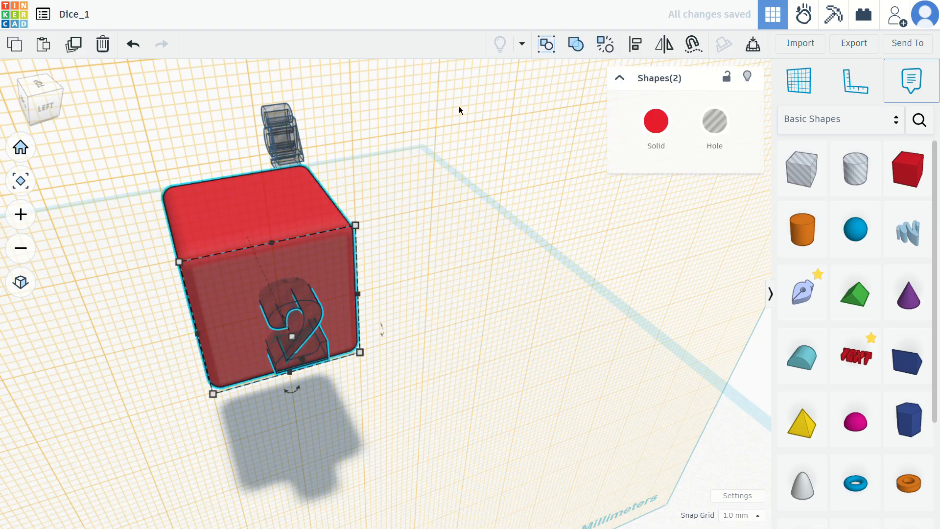
{"action": "left_click", "coordinate": [643, 49]}
{"action": "left_click", "coordinate": [375, 289]}
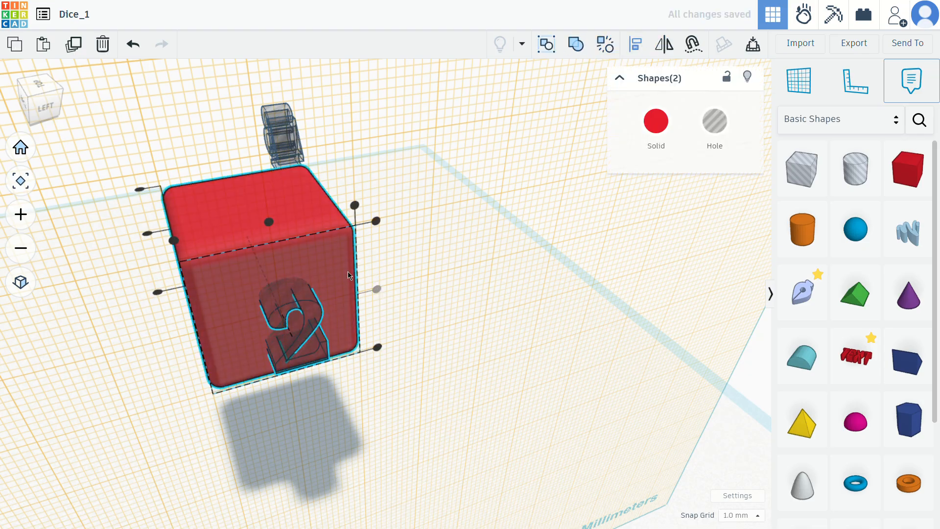
{"action": "left_click", "coordinate": [269, 222]}
{"action": "key", "text": "Escape"}
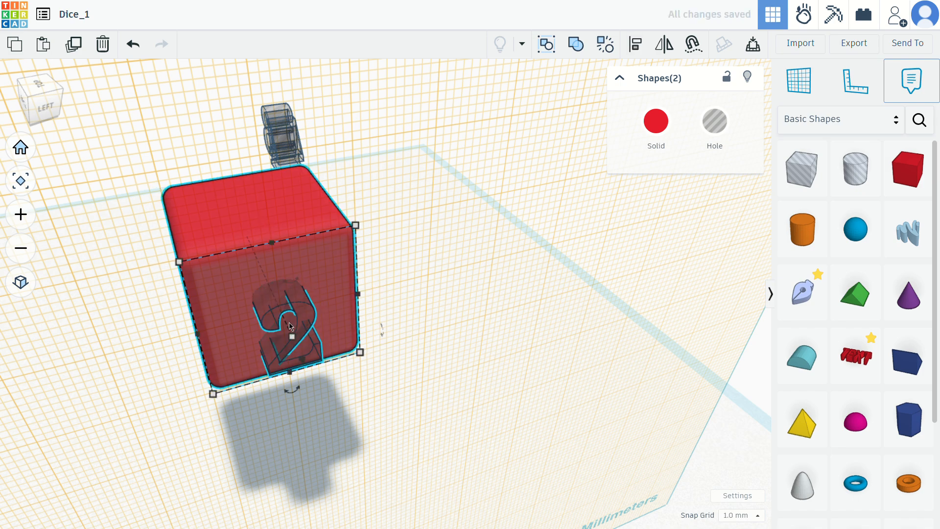
{"action": "right_click_drag", "start_coordinate": [299, 316], "coordinate": [401, 345]}
{"action": "left_click_drag", "start_coordinate": [400, 345], "coordinate": [390, 336]}
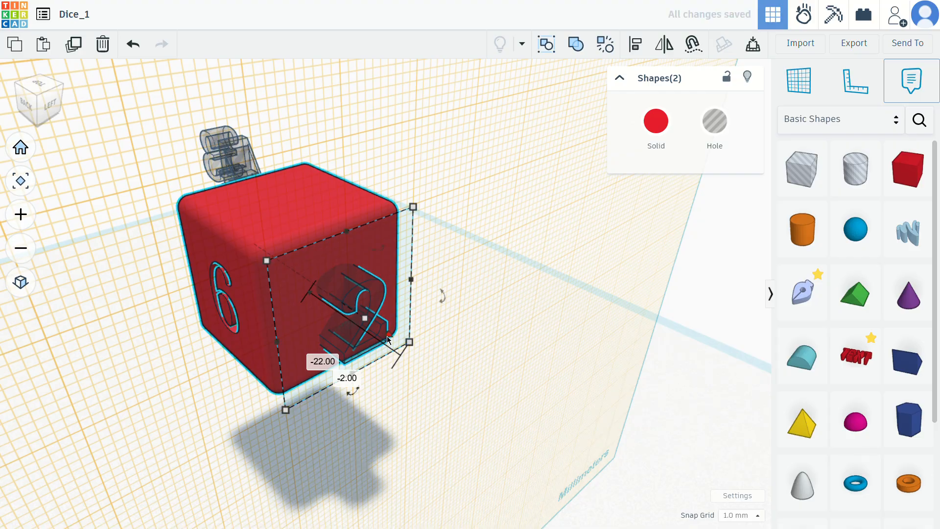
{"action": "key", "text": "ctrl+z"}
{"action": "left_click", "coordinate": [430, 292]}
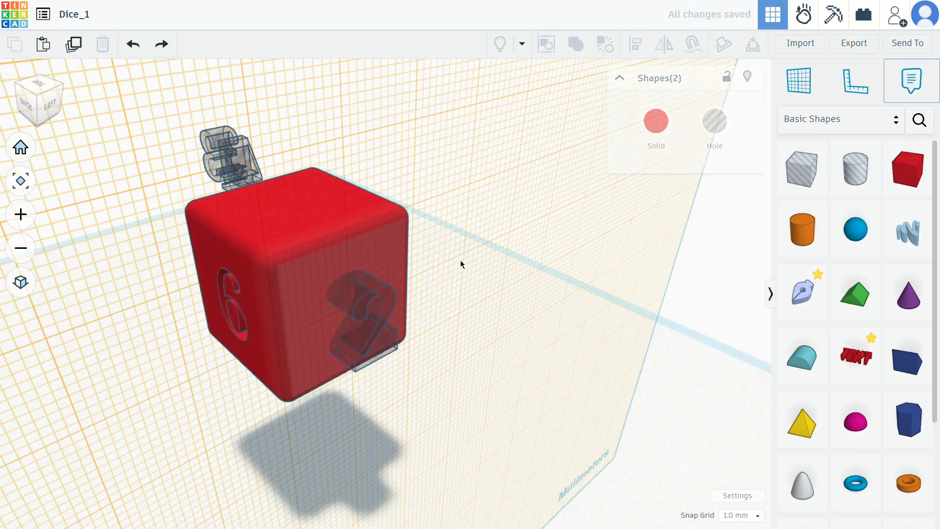
Sink the number 2 hole by 2 mm into the left face and group it with the large box
{"action": "left_click", "coordinate": [391, 297]}
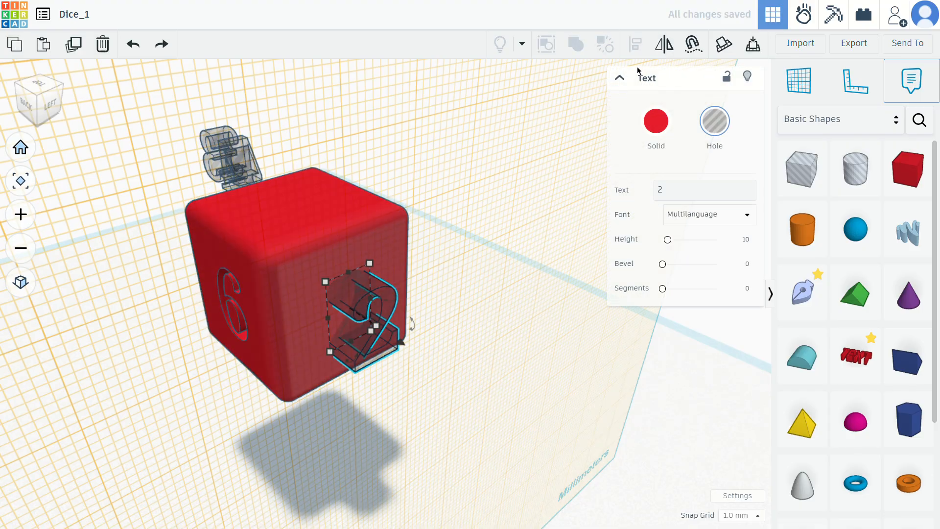
{"action": "left_click_drag", "start_coordinate": [401, 346], "coordinate": [393, 343]}
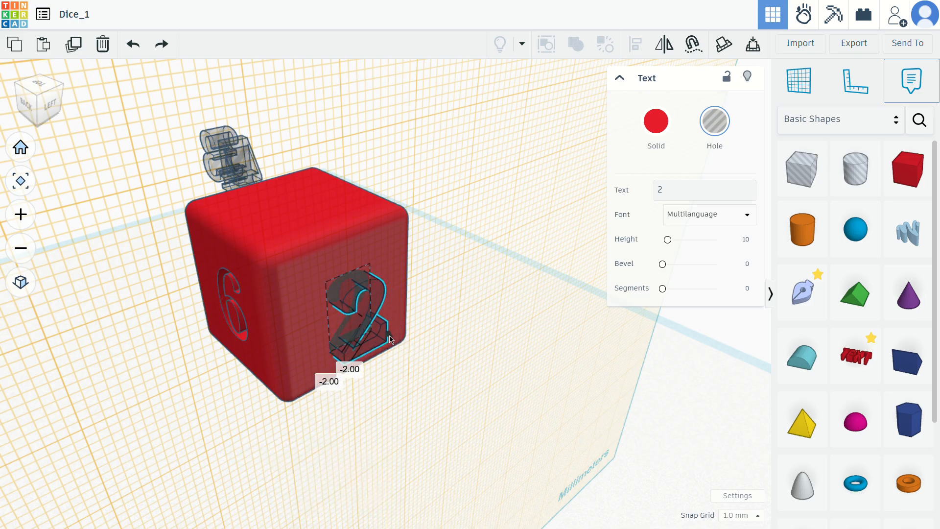
{"action": "left_click", "coordinate": [424, 291]}
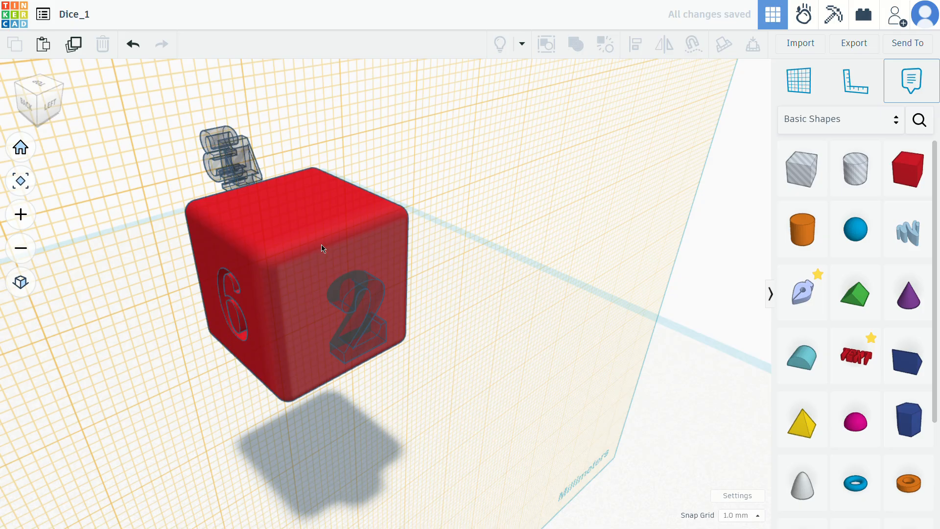
{"action": "left_click_drag", "start_coordinate": [395, 271], "coordinate": [392, 274]}
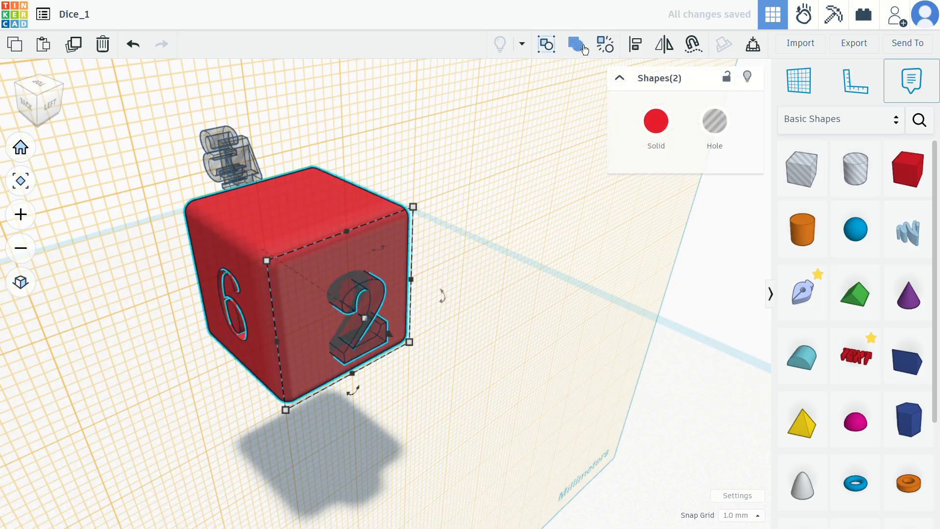
{"action": "left_click", "coordinate": [605, 46]}
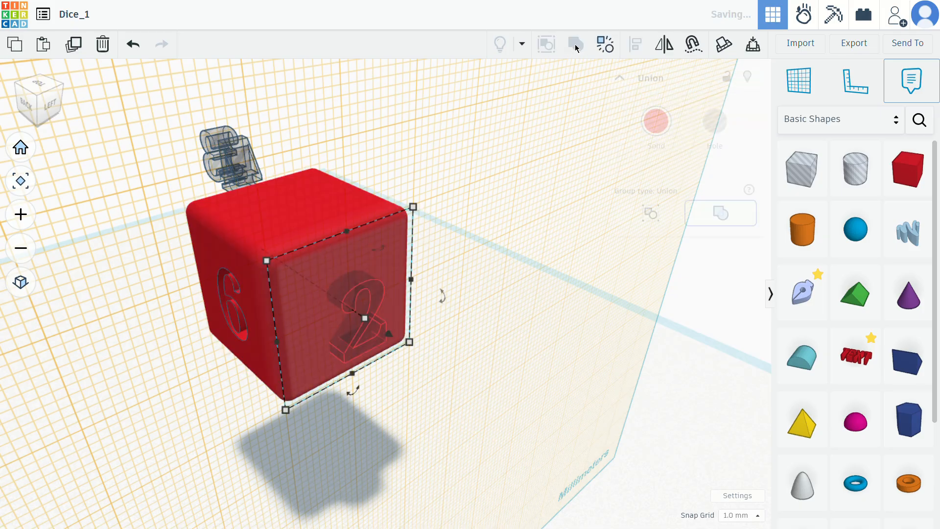
{"action": "left_click", "coordinate": [477, 293]}
Return the workplane to the base grid
{"action": "right_click_drag", "start_coordinate": [402, 352], "coordinate": [626, 37]}
{"action": "left_click", "coordinate": [787, 96]}
{"action": "left_click", "coordinate": [564, 215]}
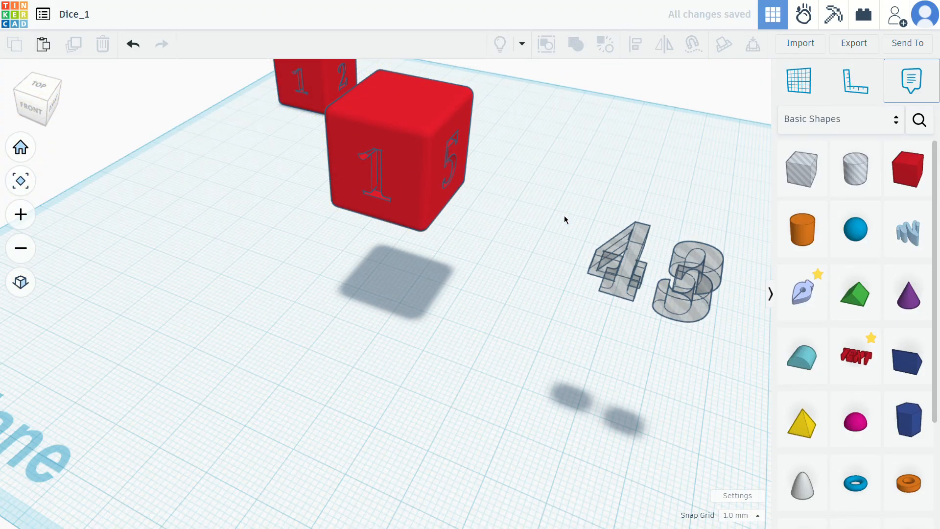
{"action": "right_click_drag", "start_coordinate": [564, 215], "coordinate": [615, 289]}
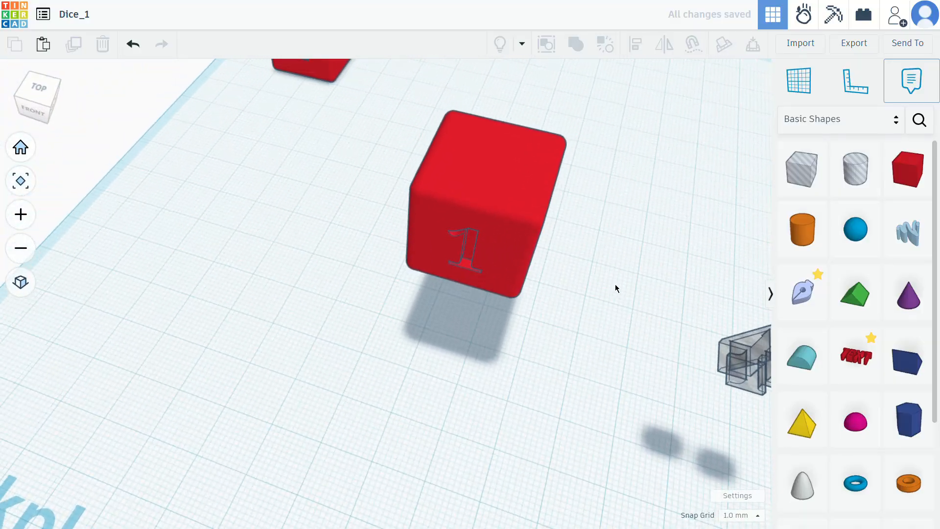
Move the number 4 hole closer to the large box and rotate it to lie flat, facing upward
{"action": "left_click_drag", "start_coordinate": [728, 346], "coordinate": [585, 361]}
{"action": "right_click_drag", "start_coordinate": [577, 386], "coordinate": [642, 305]}
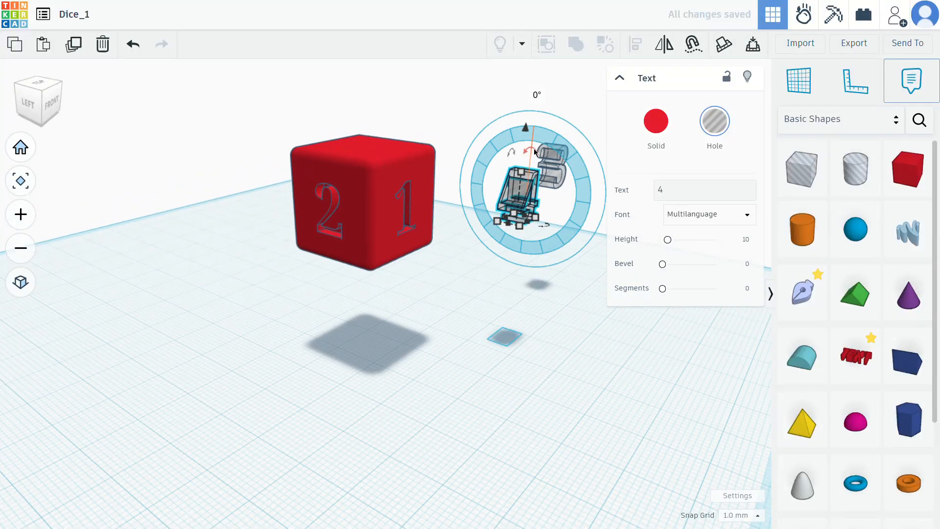
{"action": "left_click_drag", "start_coordinate": [534, 149], "coordinate": [476, 181]}
Move the number 4 hole above the large box's top face, about 25 mm along both horizontal directions
{"action": "key", "text": "f"}
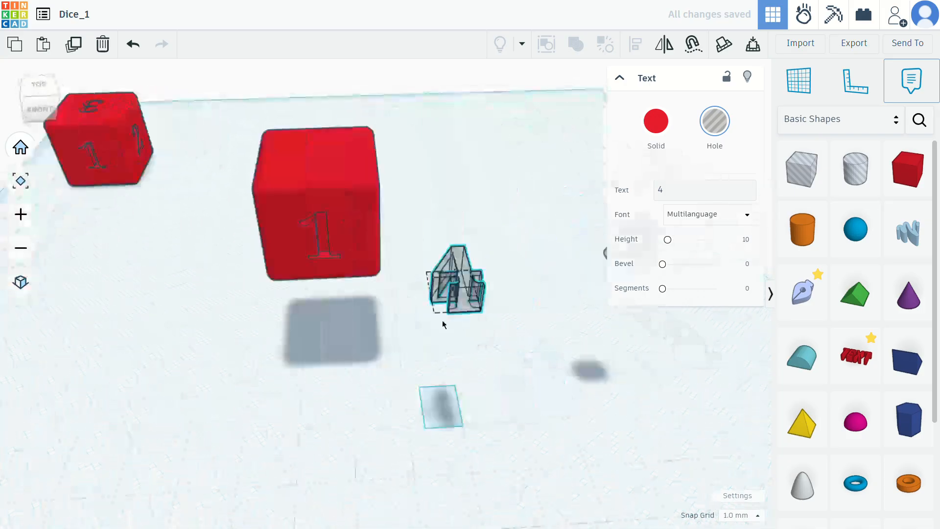
{"action": "left_click_drag", "start_coordinate": [382, 229], "coordinate": [369, 101]}
{"action": "right_click_drag", "start_coordinate": [286, 233], "coordinate": [345, 306]}
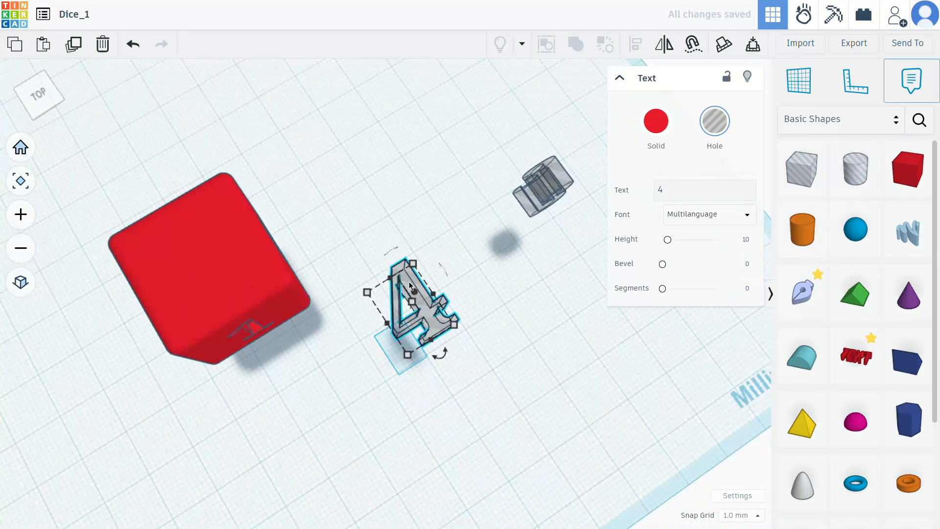
{"action": "left_click_drag", "start_coordinate": [410, 286], "coordinate": [132, 220]}
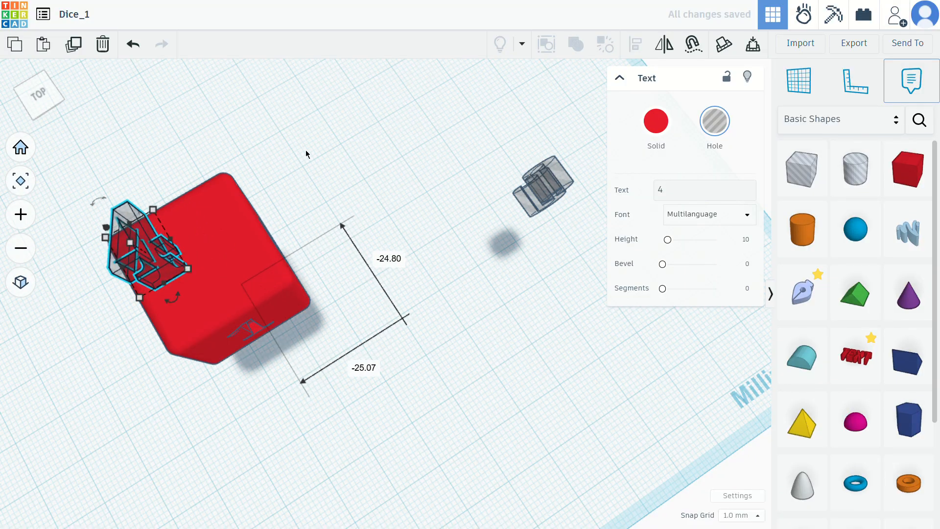
{"action": "right_click_drag", "start_coordinate": [306, 154], "coordinate": [319, 336]}
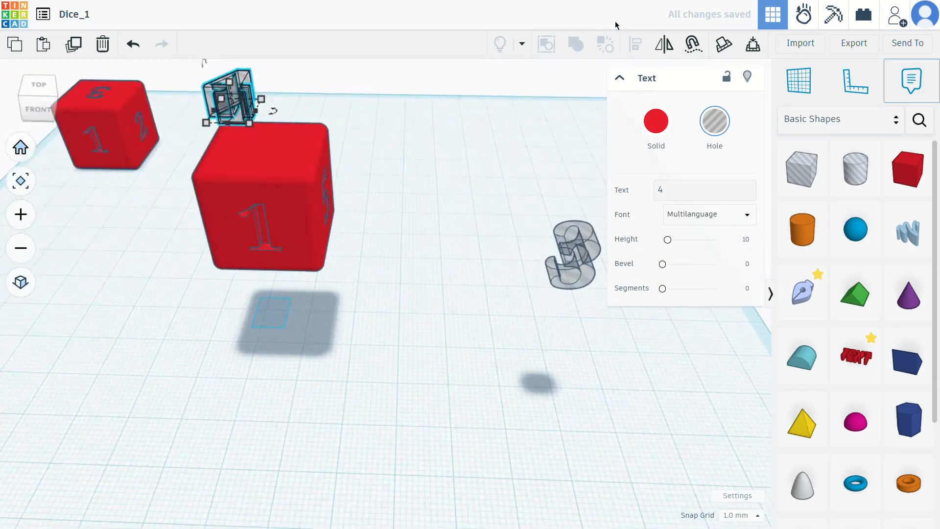
{"action": "left_click", "coordinate": [598, 84]}
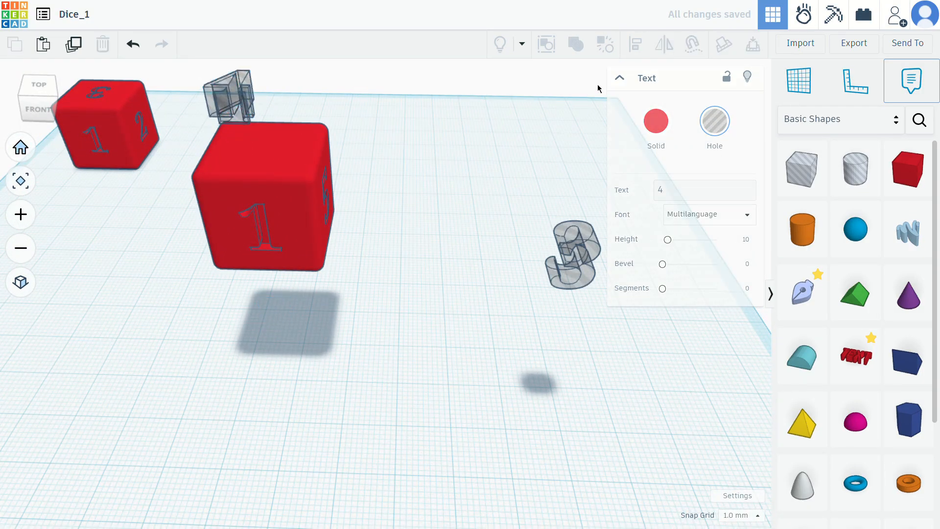
Place the workplane on the large box's top face and drop the number 4 hole onto it
{"action": "left_click", "coordinate": [800, 84]}
{"action": "left_click", "coordinate": [282, 148]}
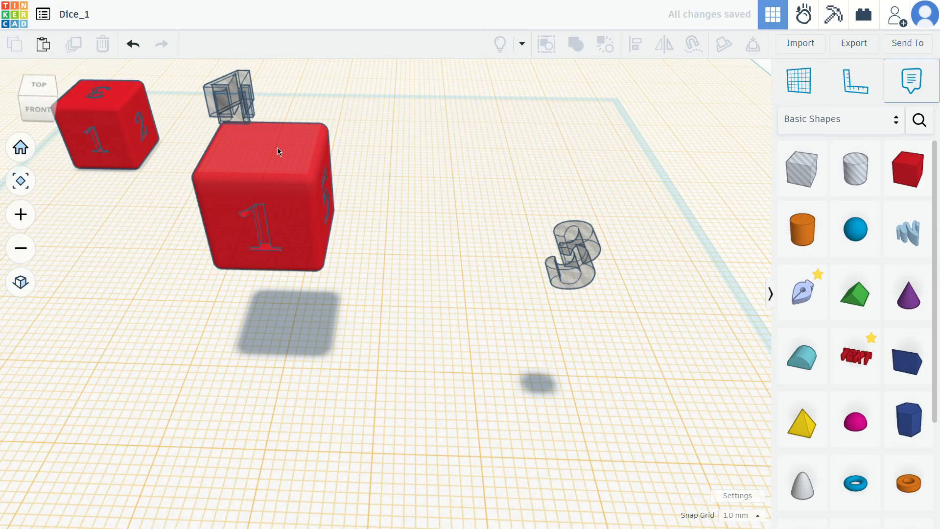
{"action": "left_click", "coordinate": [230, 97]}
{"action": "key", "text": "d"}
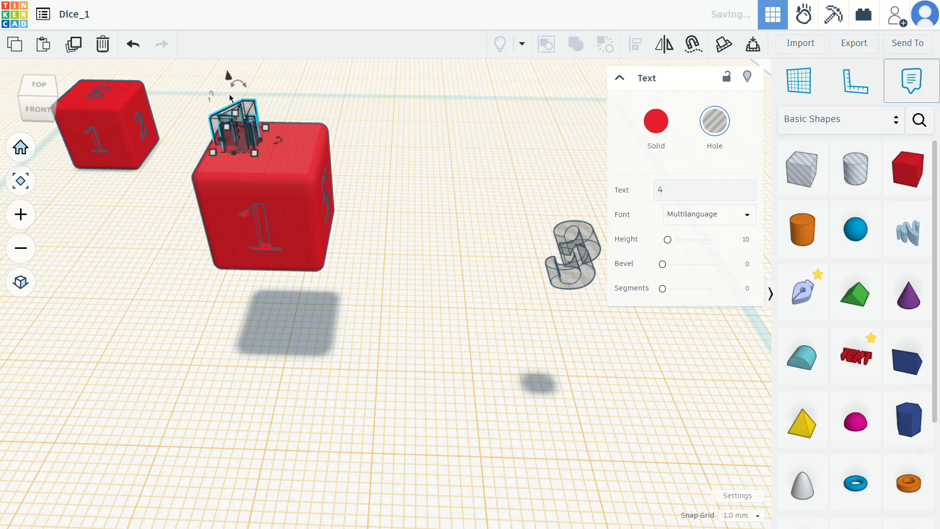
Align the number 4 hole to the centre of the large box's top face in both directions
{"action": "right_click_drag", "start_coordinate": [306, 277], "coordinate": [372, 155]}
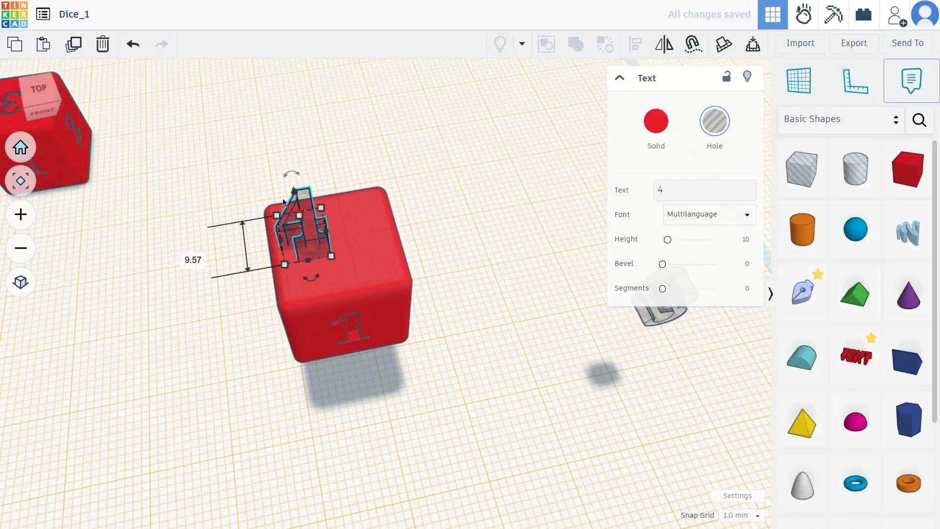
{"action": "left_click_drag", "start_coordinate": [233, 173], "coordinate": [530, 339]}
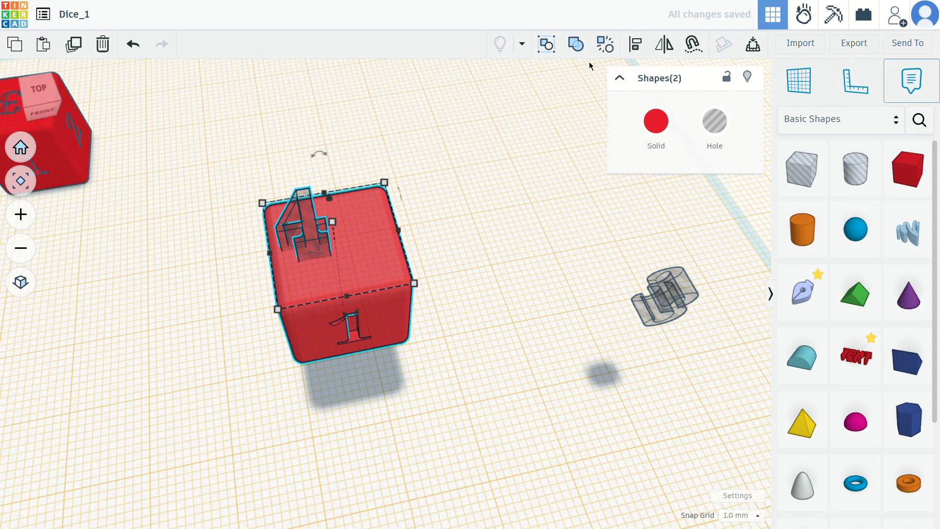
{"action": "left_click", "coordinate": [637, 45]}
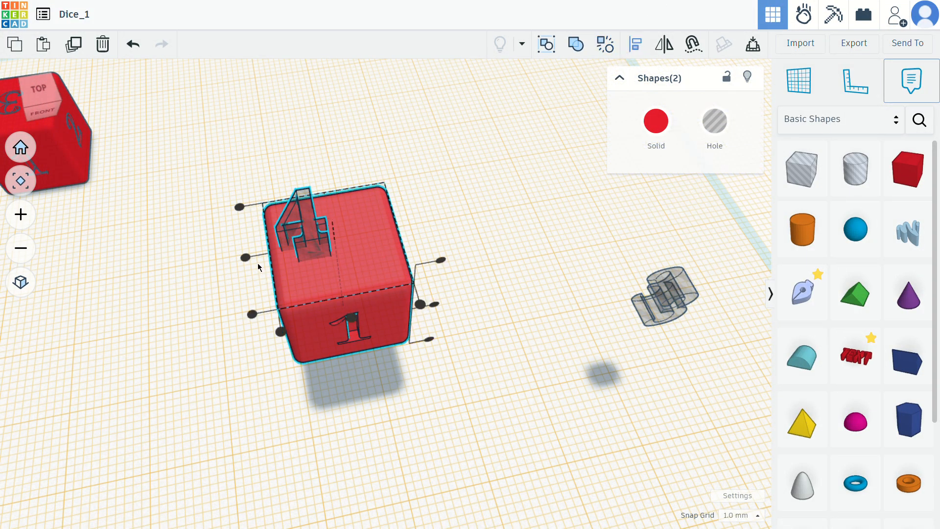
{"action": "left_click", "coordinate": [245, 257]}
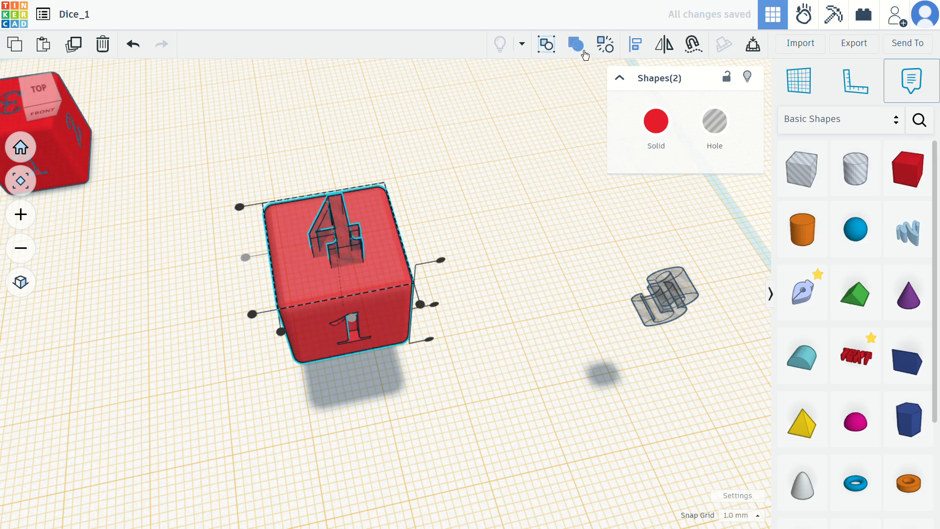
{"action": "left_click", "coordinate": [437, 209]}
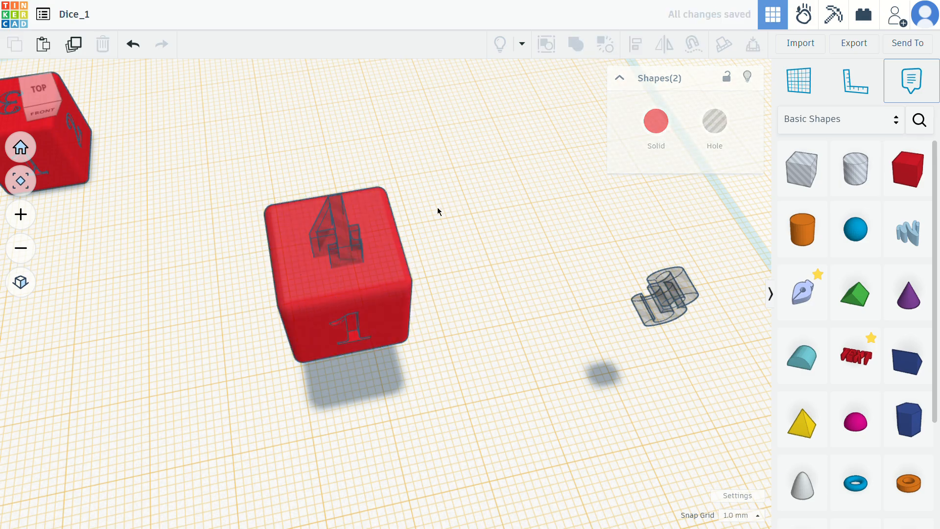
Sink the number 4 hole by 2 mm into the top face and group it with the large box
{"action": "left_click", "coordinate": [338, 218]}
{"action": "left_click_drag", "start_coordinate": [328, 200], "coordinate": [360, 222]}
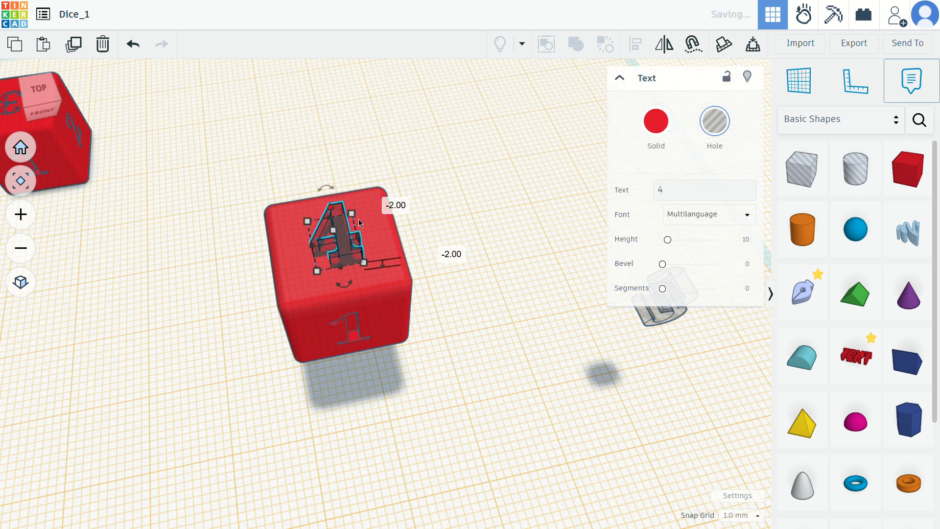
{"action": "left_click", "coordinate": [506, 219]}
{"action": "left_click_drag", "start_coordinate": [346, 255], "coordinate": [454, 329]}
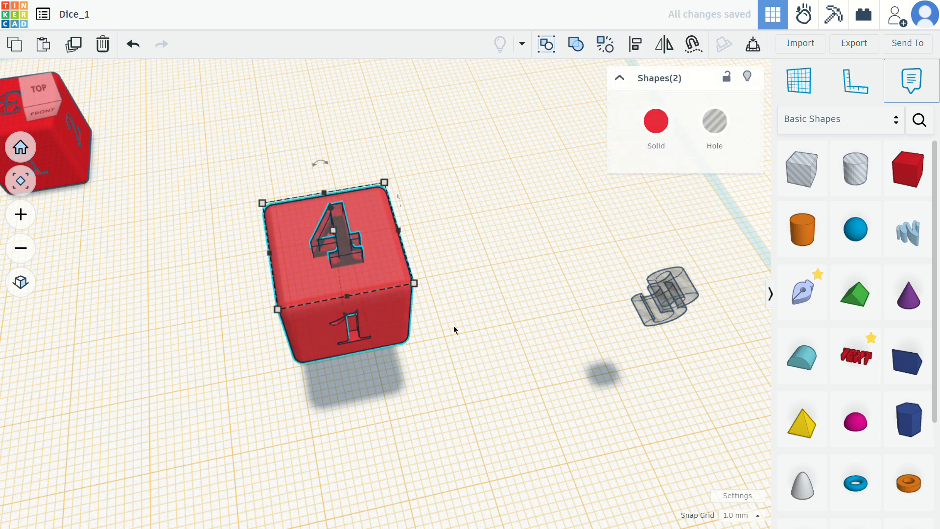
{"action": "left_click", "coordinate": [571, 45]}
{"action": "left_click", "coordinate": [480, 257]}
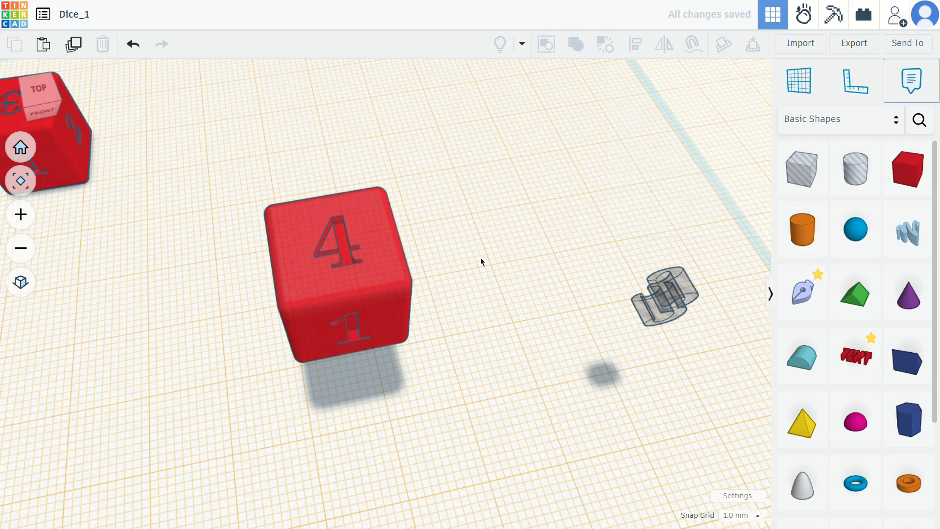
Return the workplane to the base grid and rotate the large box so its blank bottom face points to the right side
{"action": "right_click_drag", "start_coordinate": [480, 257], "coordinate": [417, 229]}
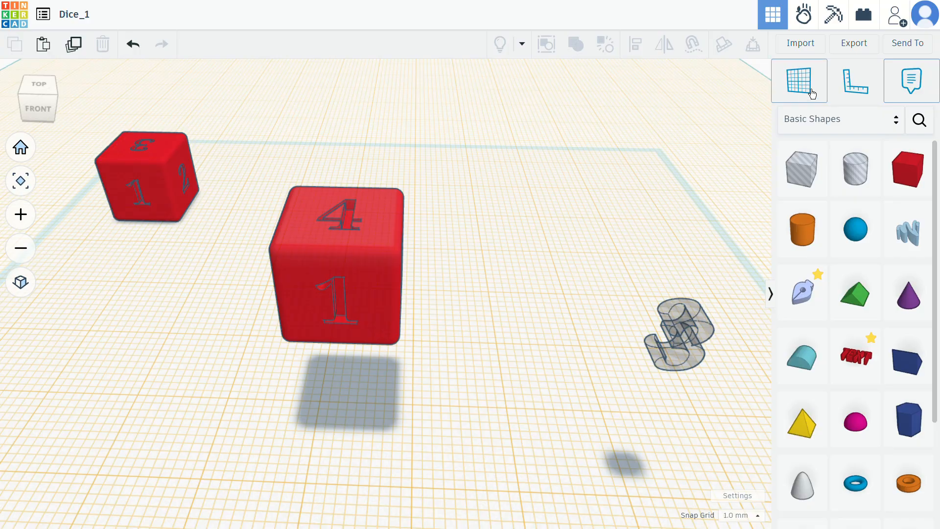
{"action": "left_click", "coordinate": [503, 181]}
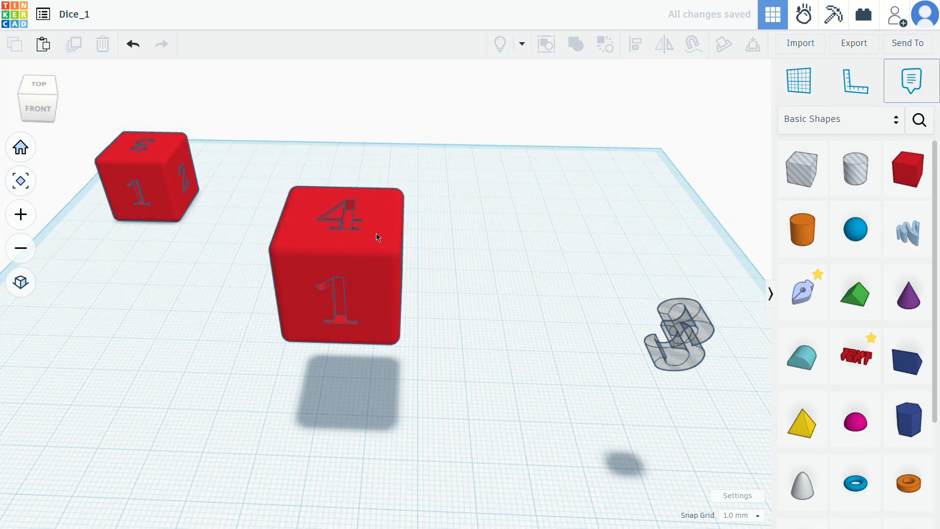
{"action": "right_click_drag", "start_coordinate": [699, 325], "coordinate": [531, 419]}
{"action": "left_click", "coordinate": [370, 248]}
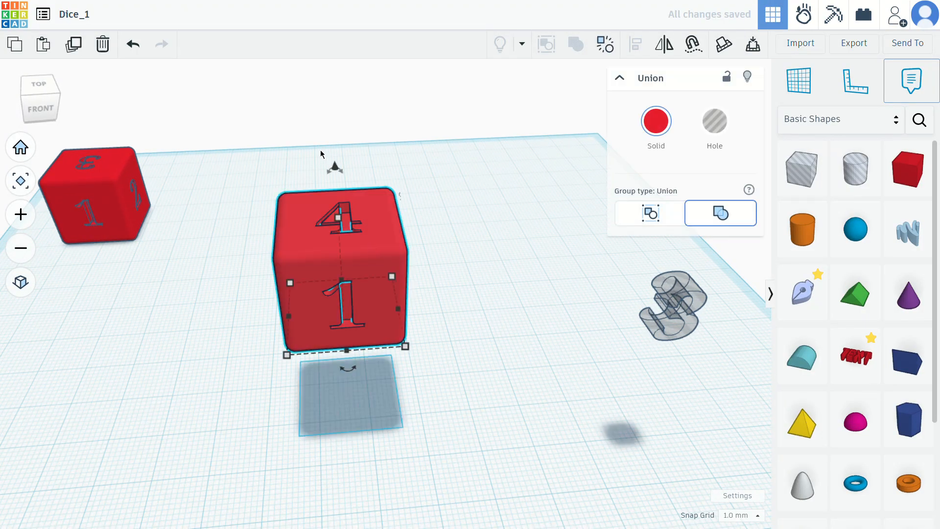
{"action": "right_click_drag", "start_coordinate": [449, 183], "coordinate": [383, 164]}
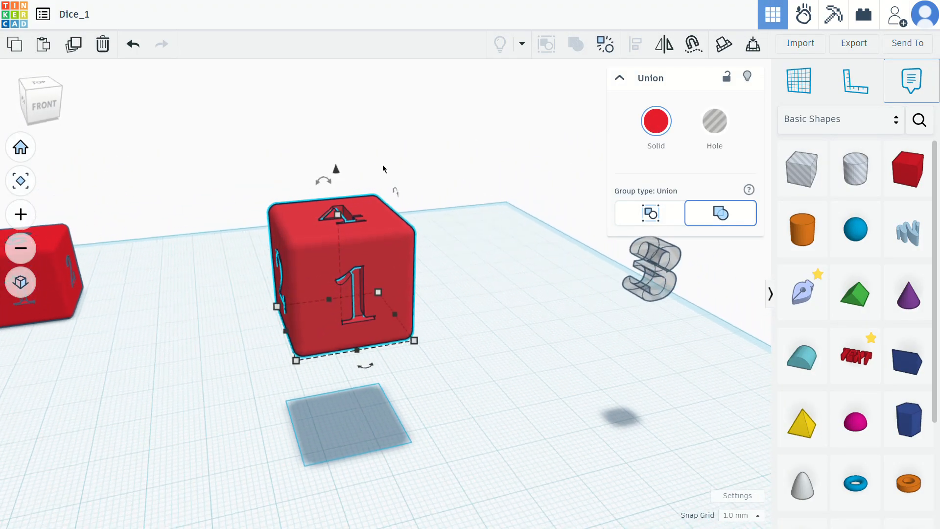
{"action": "left_click_drag", "start_coordinate": [319, 186], "coordinate": [242, 253]}
{"action": "right_click_drag", "start_coordinate": [520, 312], "coordinate": [166, 292]}
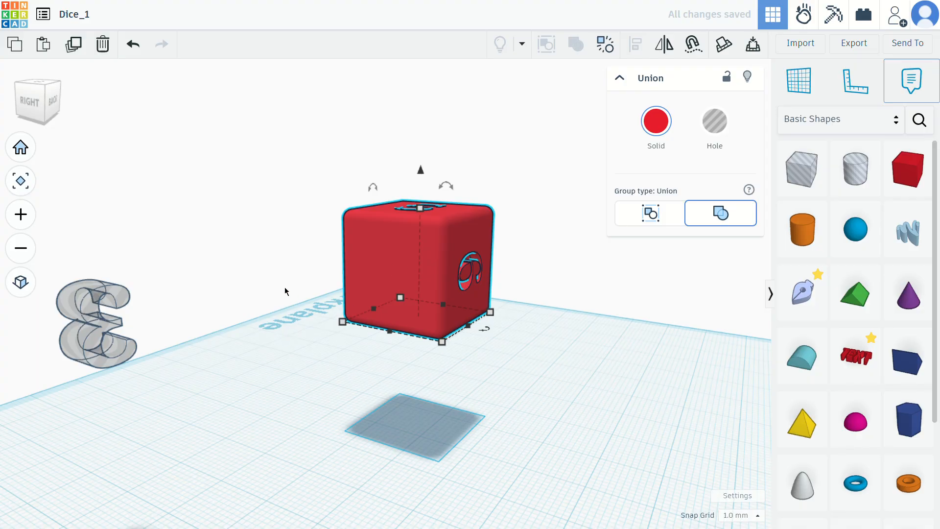
{"action": "left_click", "coordinate": [337, 258]}
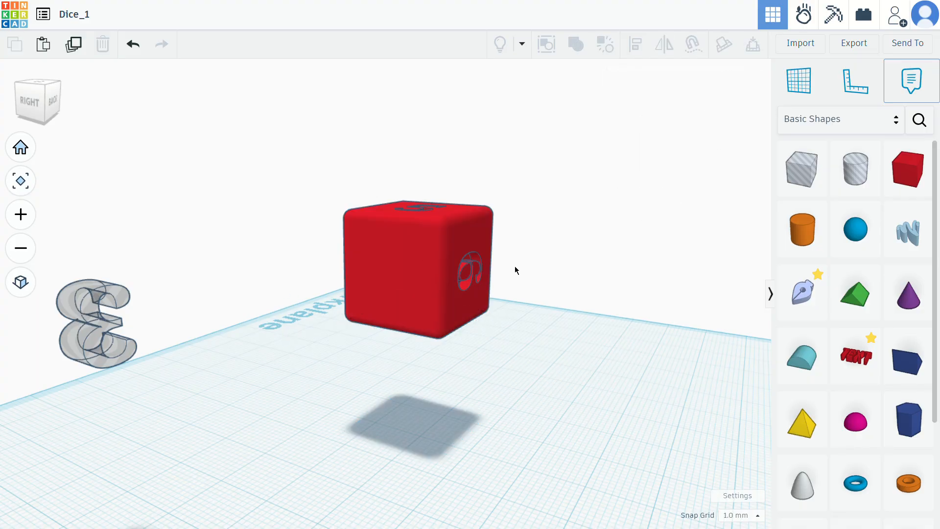
Move the number 3 hole closer to the large box and rotate it so it reads correctly from the right side
{"action": "left_click_drag", "start_coordinate": [137, 376], "coordinate": [190, 370]}
{"action": "middle_click_drag", "start_coordinate": [191, 364], "coordinate": [283, 360]}
{"action": "left_click", "coordinate": [234, 351]}
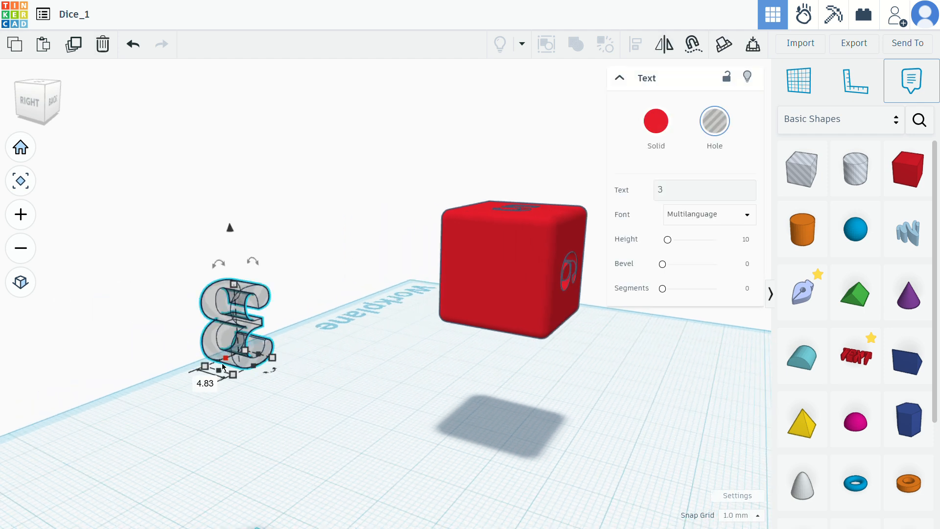
{"action": "mouse_move", "coordinate": [272, 371]}
{"action": "left_click_drag", "start_coordinate": [272, 371], "coordinate": [286, 343]}
{"action": "left_click", "coordinate": [278, 421]}
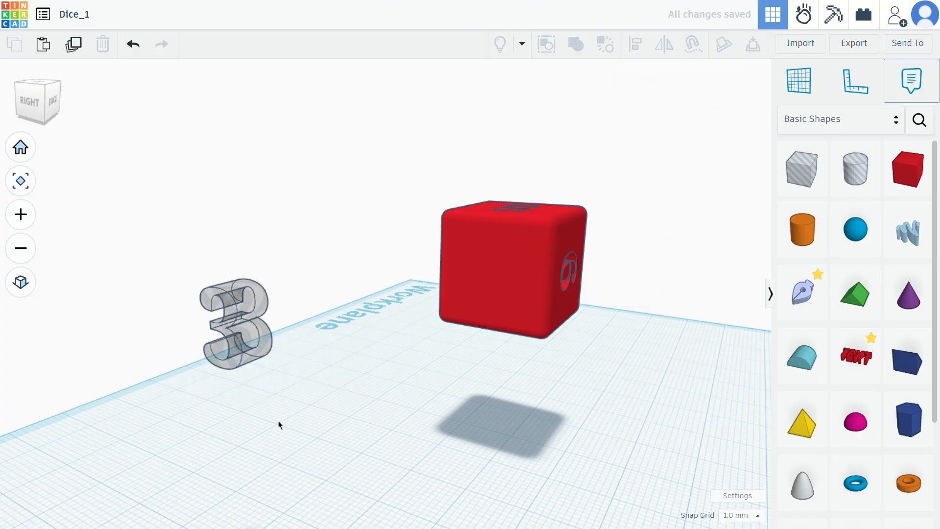
Bring the number 3 hole in front of the large box, place the workplane on the blank right face and drop the hole onto it
{"action": "right_click_drag", "start_coordinate": [278, 421], "coordinate": [443, 317]}
{"action": "left_click_drag", "start_coordinate": [442, 316], "coordinate": [519, 280]}
{"action": "right_click_drag", "start_coordinate": [519, 281], "coordinate": [500, 417]}
{"action": "left_click", "coordinate": [813, 90]}
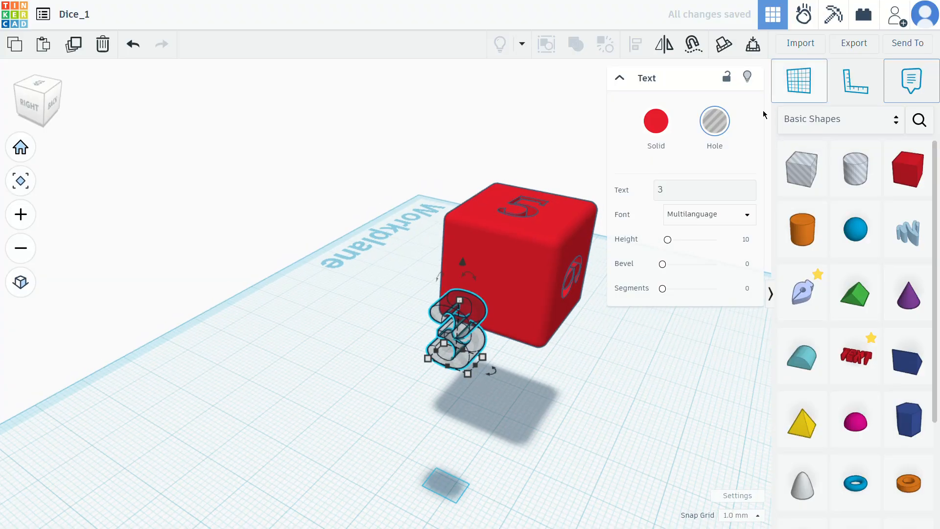
{"action": "left_click", "coordinate": [490, 279]}
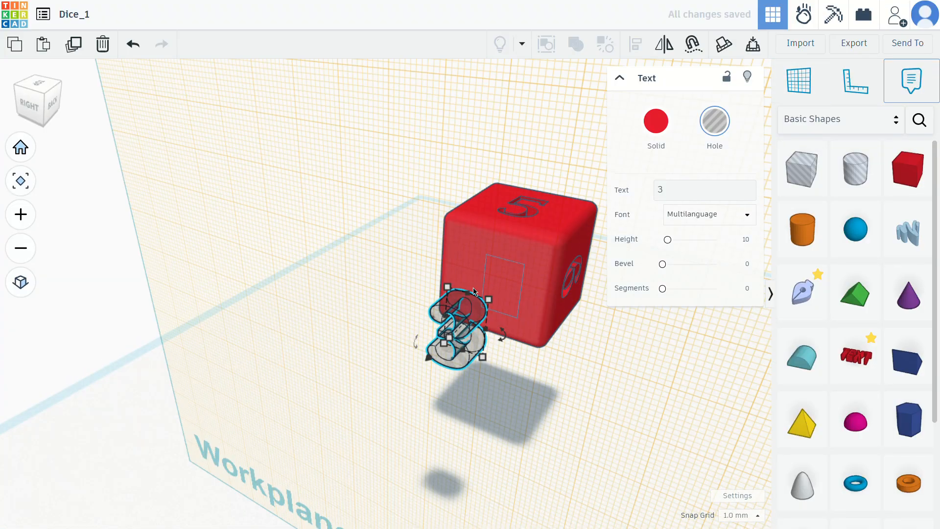
{"action": "key", "text": "d"}
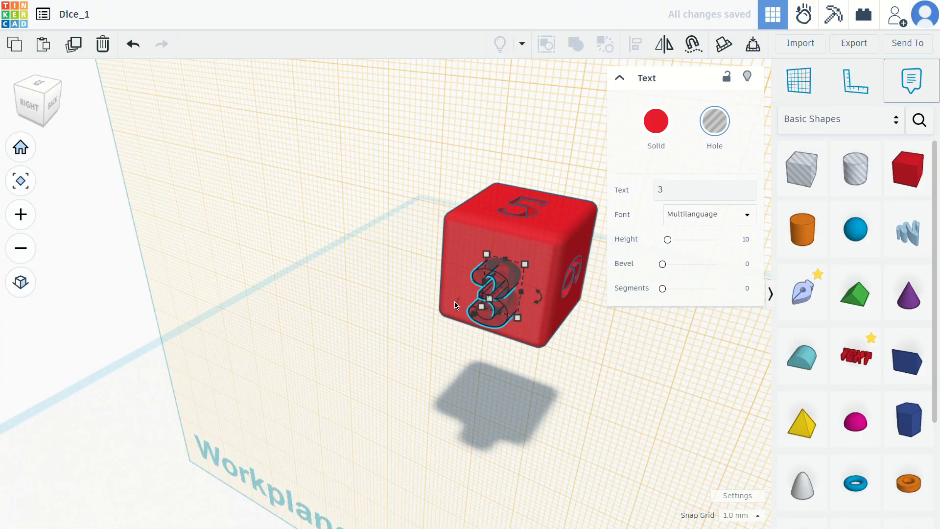
Align the number 3 hole to the centre of the large box's right face horizontally and vertically
{"action": "right_click_drag", "start_coordinate": [455, 301], "coordinate": [437, 216]}
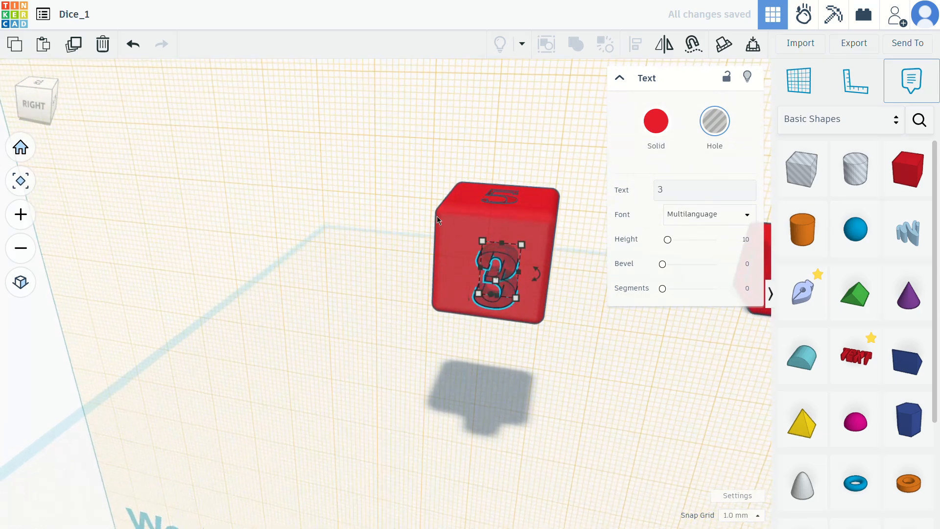
{"action": "left_click_drag", "start_coordinate": [570, 322], "coordinate": [570, 323]}
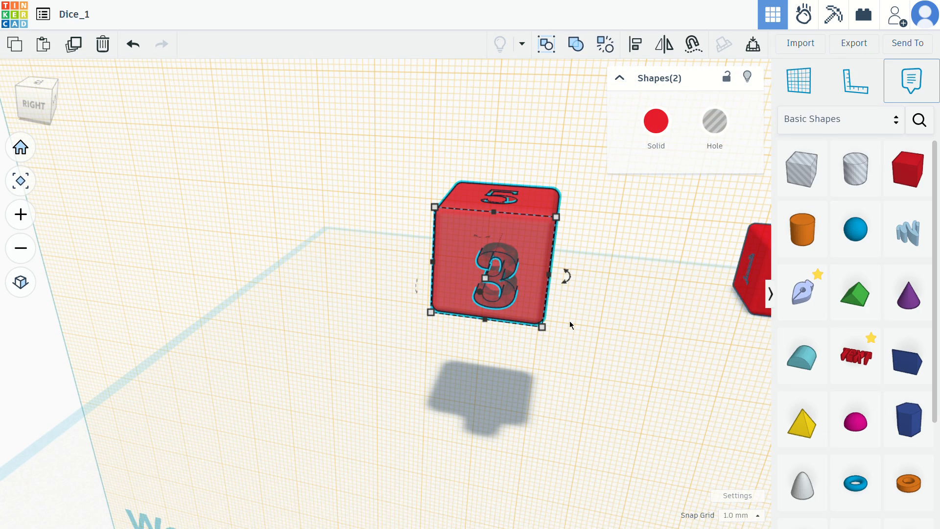
{"action": "left_click", "coordinate": [637, 50]}
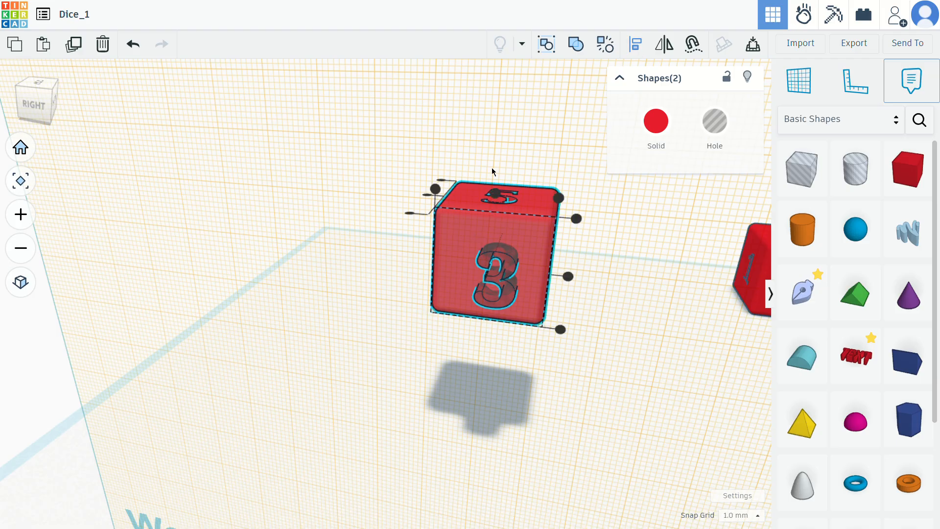
{"action": "left_click", "coordinate": [495, 194]}
{"action": "left_click", "coordinate": [567, 276]}
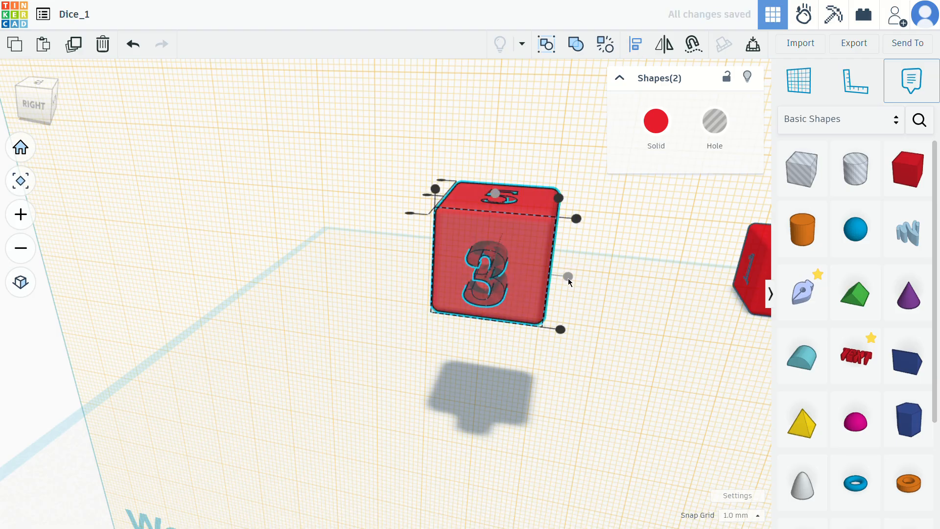
{"action": "left_click", "coordinate": [597, 325]}
Sink the number 3 hole by 2 mm into the right face and group it with the large box
{"action": "left_click", "coordinate": [494, 277]}
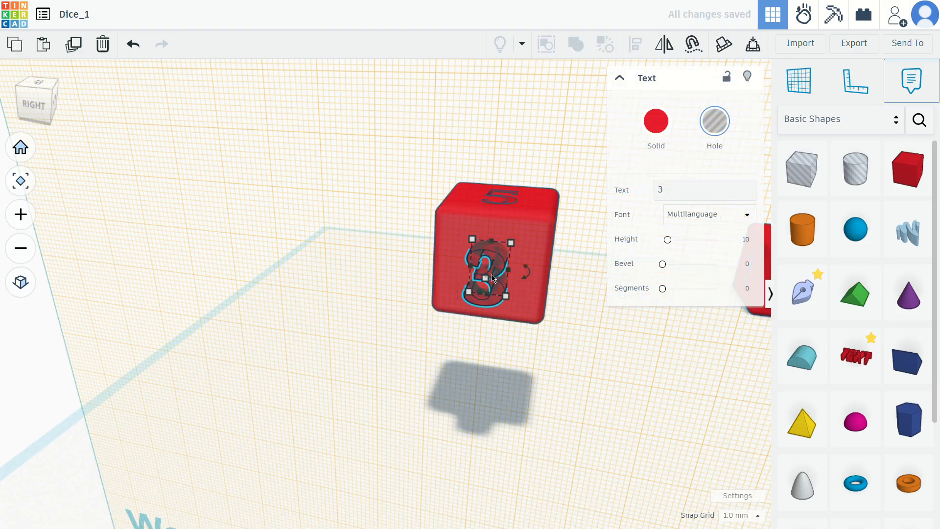
{"action": "scroll", "coordinate": [492, 276], "scroll_direction": "up", "scroll_amount": 3}
{"action": "right_click_drag", "start_coordinate": [514, 320], "coordinate": [397, 311]}
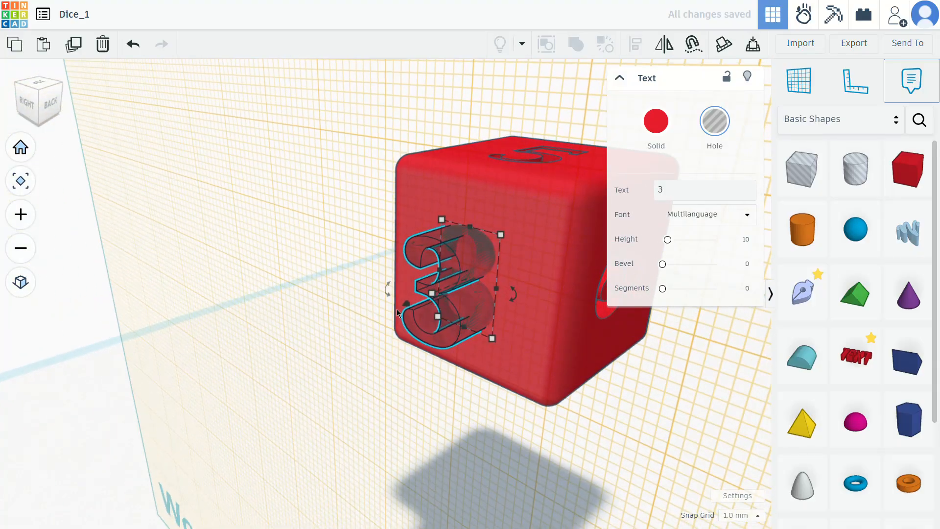
{"action": "left_click_drag", "start_coordinate": [406, 307], "coordinate": [424, 301]}
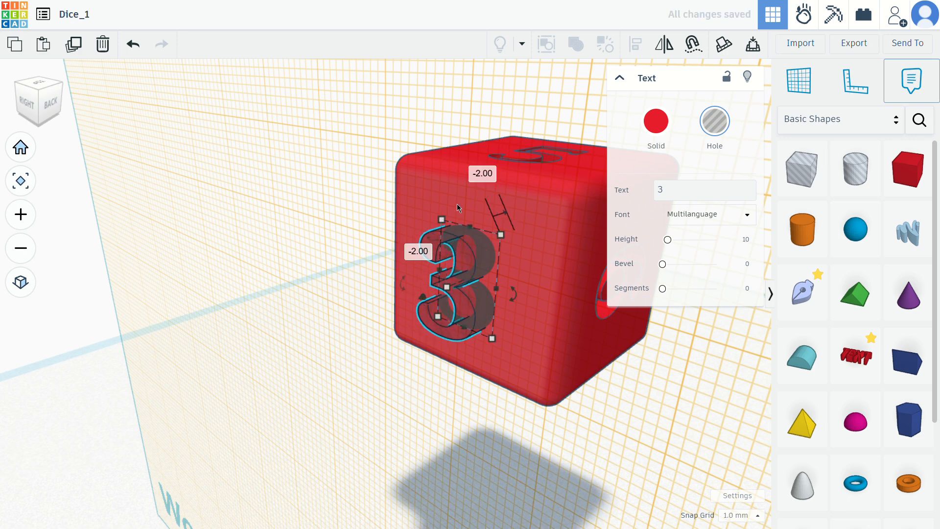
{"action": "left_click", "coordinate": [390, 192]}
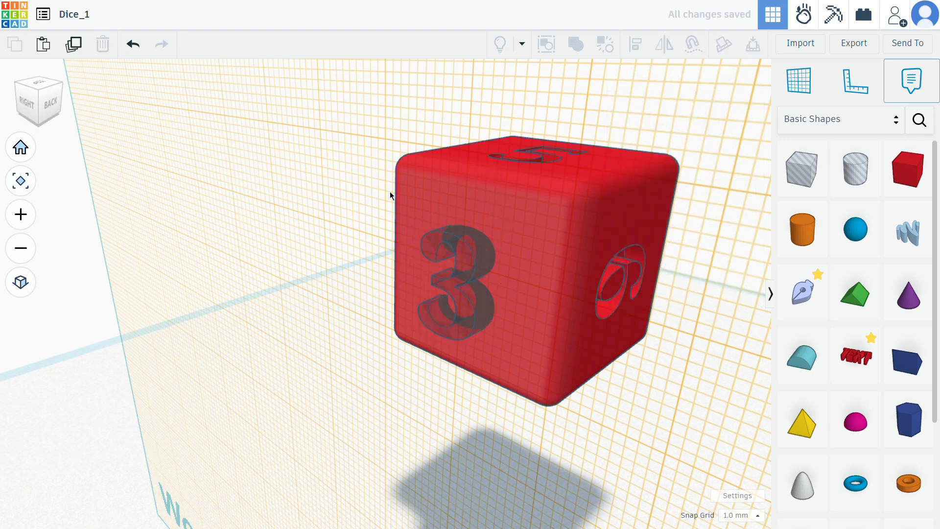
{"action": "left_click_drag", "start_coordinate": [474, 265], "coordinate": [526, 335]}
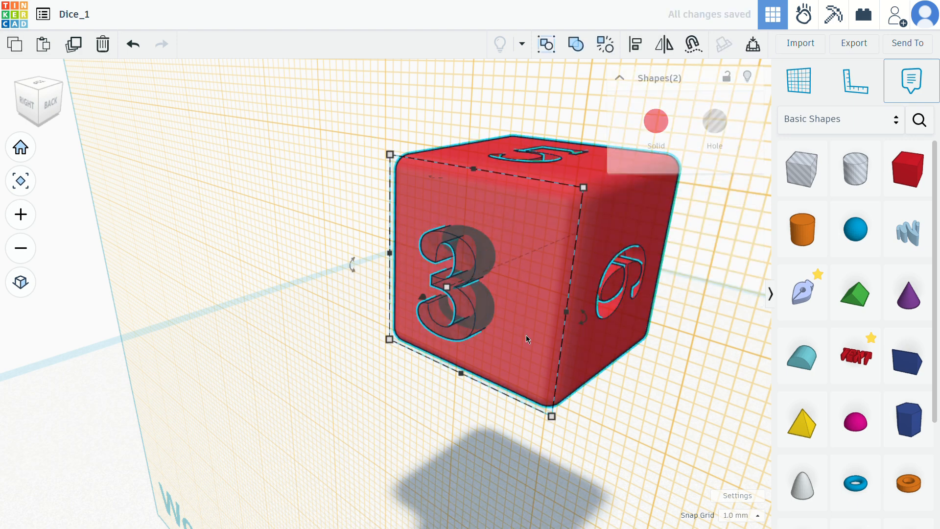
{"action": "left_click", "coordinate": [576, 48]}
{"action": "left_click", "coordinate": [310, 303]}
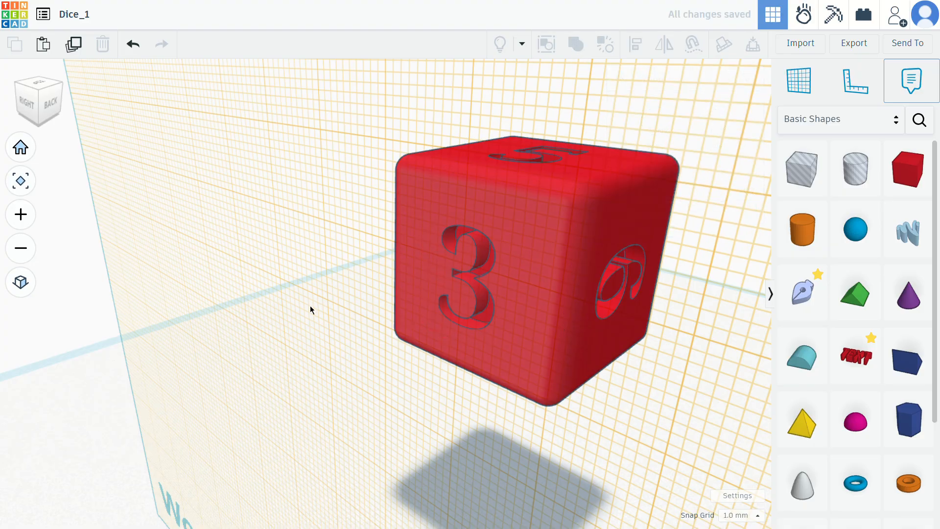
Return the workplane to the base grid and rotate the large die so 4 faces up and 1 stands upright on the front
{"action": "right_click_drag", "start_coordinate": [310, 306], "coordinate": [427, 330]}
{"action": "left_click", "coordinate": [799, 80]}
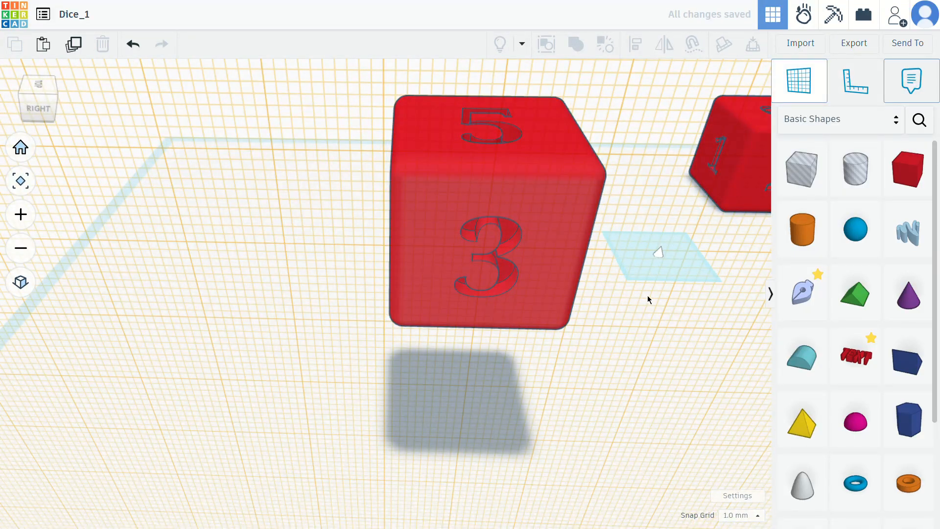
{"action": "left_click", "coordinate": [636, 328]}
{"action": "right_click_drag", "start_coordinate": [634, 336], "coordinate": [359, 188]}
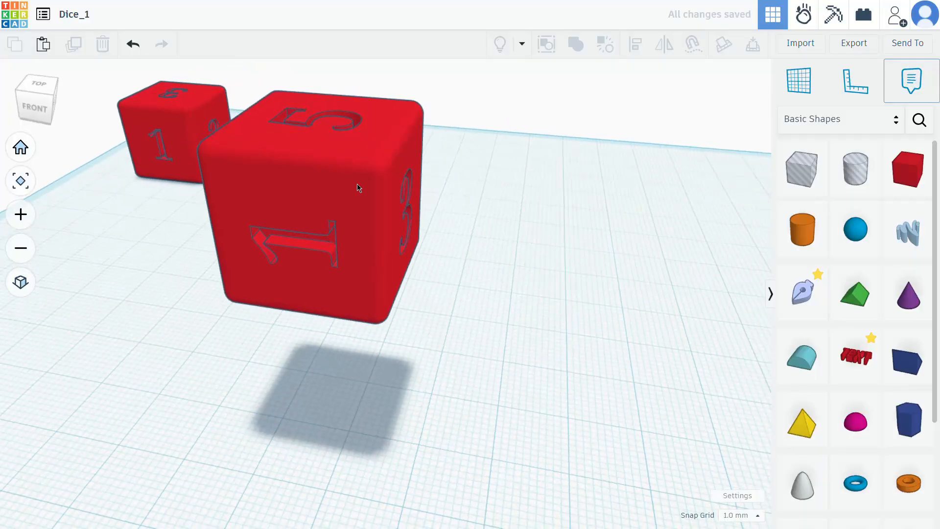
{"action": "left_click", "coordinate": [359, 188]}
{"action": "left_click_drag", "start_coordinate": [346, 74], "coordinate": [472, 199]}
{"action": "left_click", "coordinate": [468, 280]}
{"action": "scroll", "coordinate": [521, 278], "scroll_direction": "up", "scroll_amount": 2}
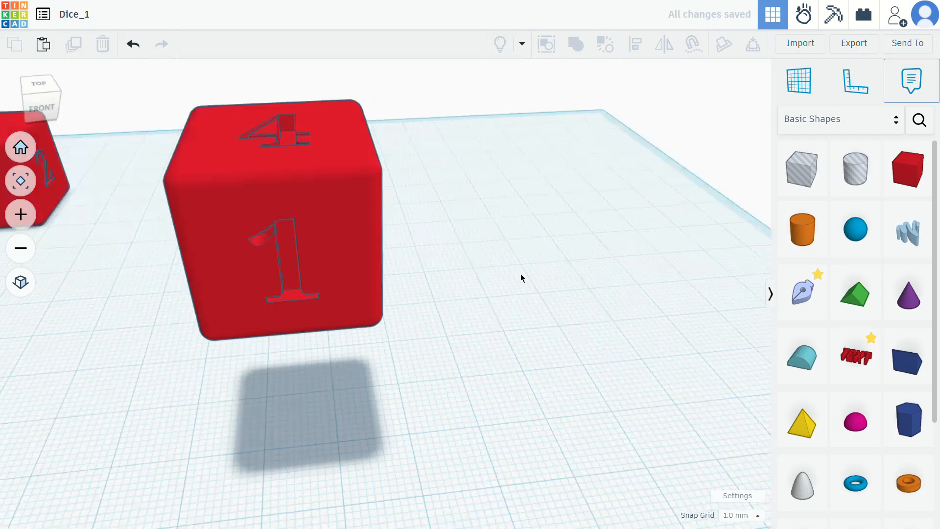
Drop the large die onto the base workplane and move it about 34 mm left and 73 mm back, beside the other die
{"action": "right_click_drag", "start_coordinate": [521, 278], "coordinate": [214, 168]}
{"action": "left_click", "coordinate": [345, 172]}
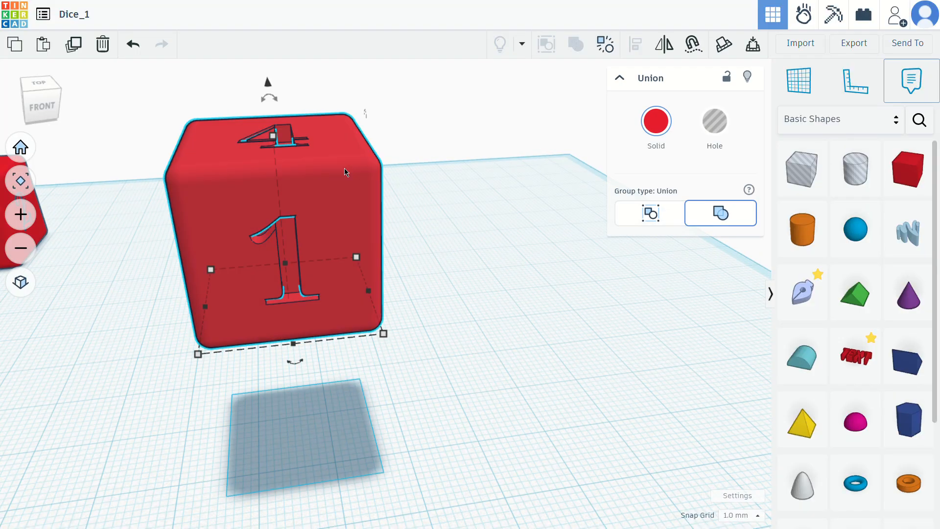
{"action": "key", "text": "d"}
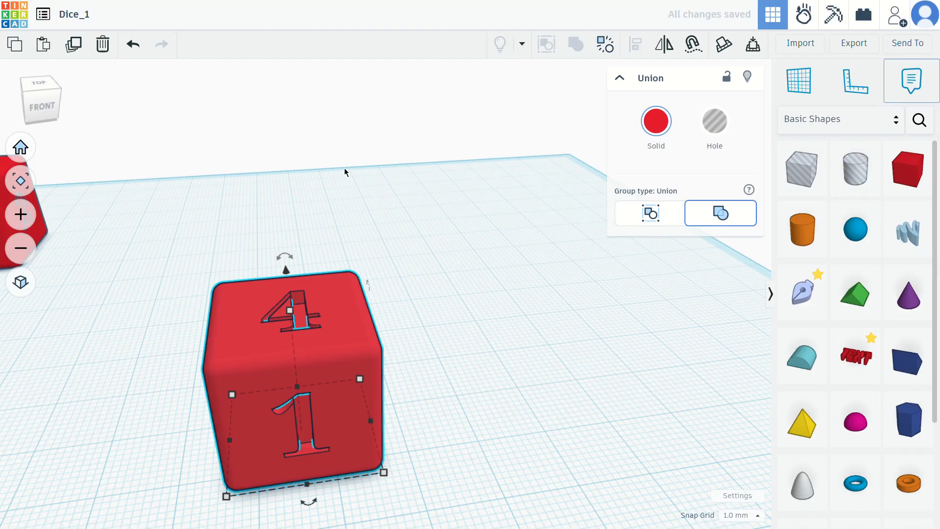
{"action": "right_click_drag", "start_coordinate": [345, 169], "coordinate": [413, 224]}
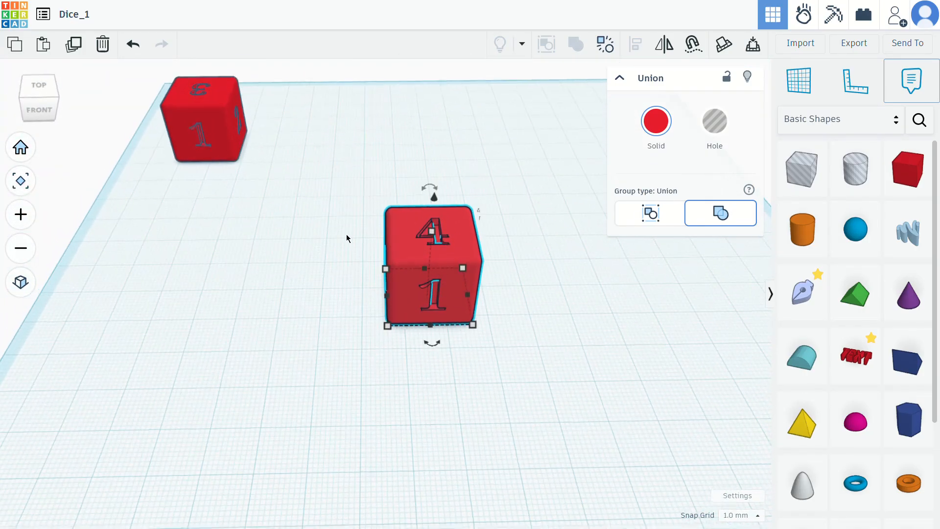
{"action": "left_click_drag", "start_coordinate": [413, 224], "coordinate": [296, 85]}
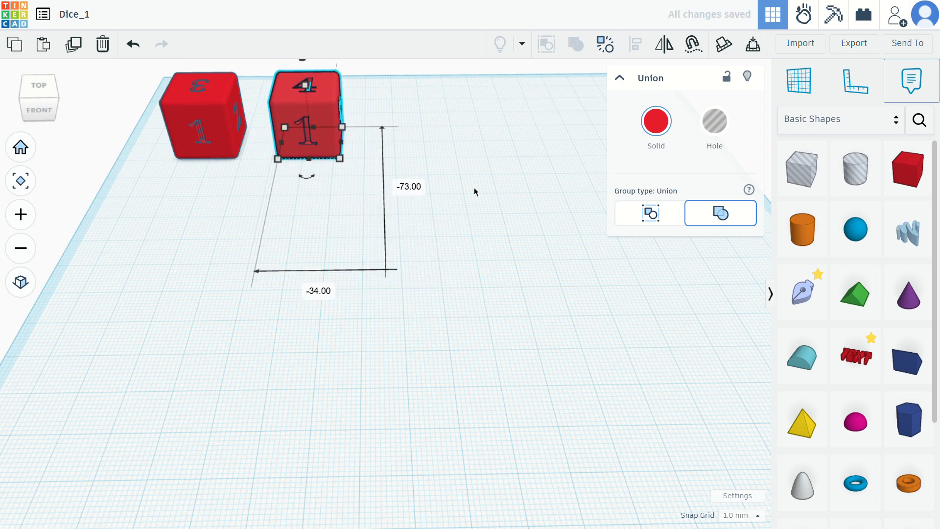
{"action": "right_click_drag", "start_coordinate": [473, 189], "coordinate": [462, 213]}
{"action": "scroll", "coordinate": [463, 213], "scroll_direction": "up", "scroll_amount": 5}
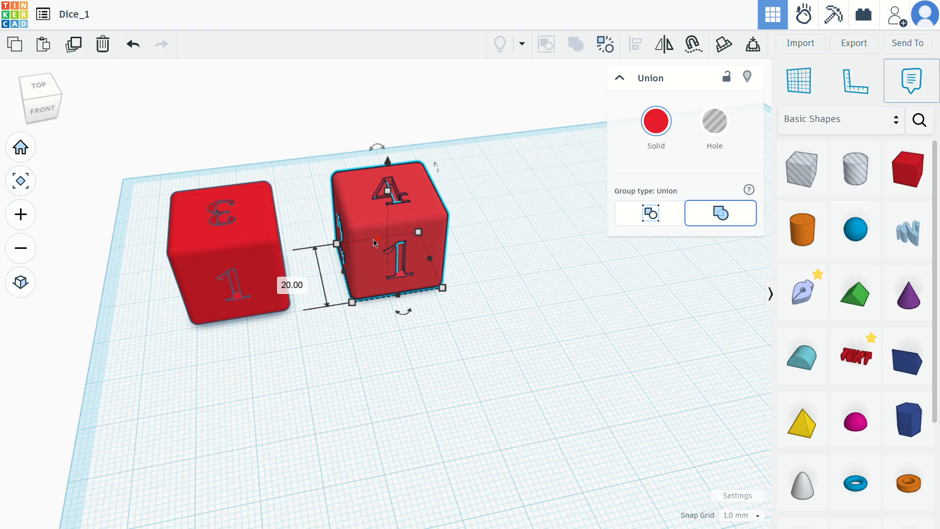
{"action": "right_click_drag", "start_coordinate": [491, 219], "coordinate": [454, 329]}
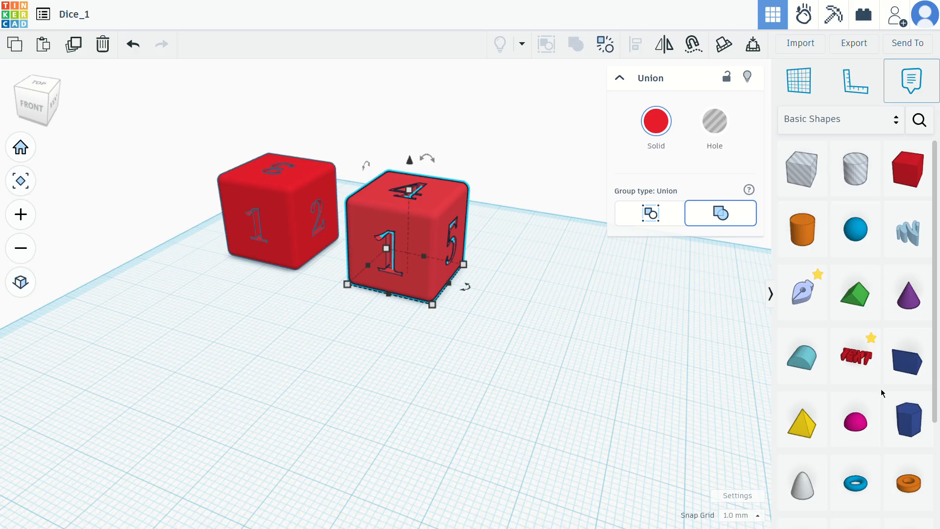
{"action": "left_click", "coordinate": [839, 118]}
{"action": "right_click_drag", "start_coordinate": [360, 355], "coordinate": [377, 357]}
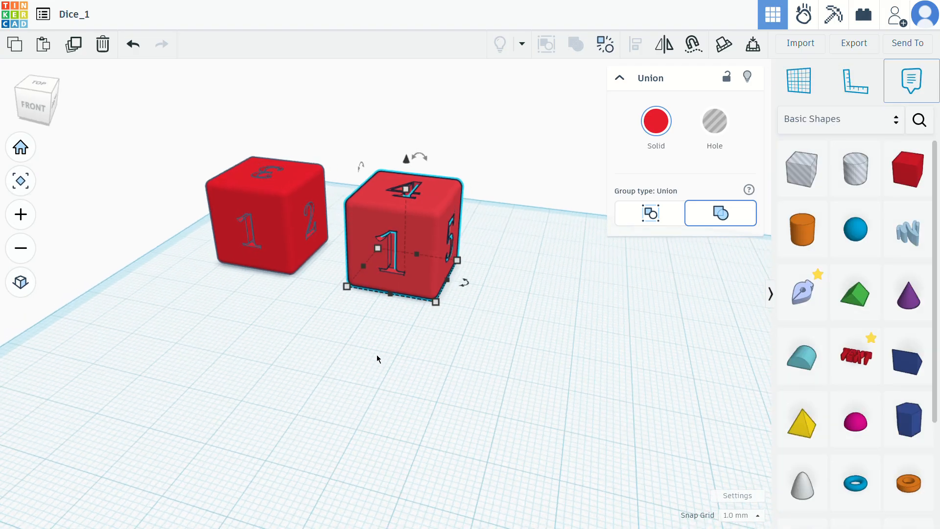